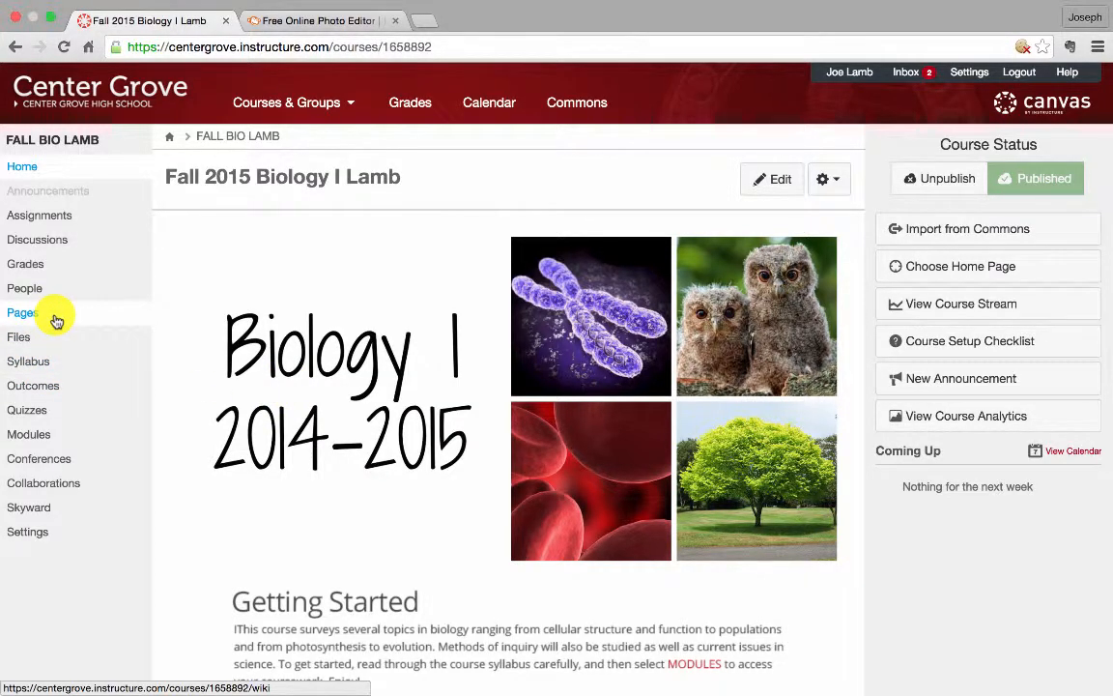
Create a new course page and give it the title "Title Page"
{"action": "left_click", "coordinate": [56, 319]}
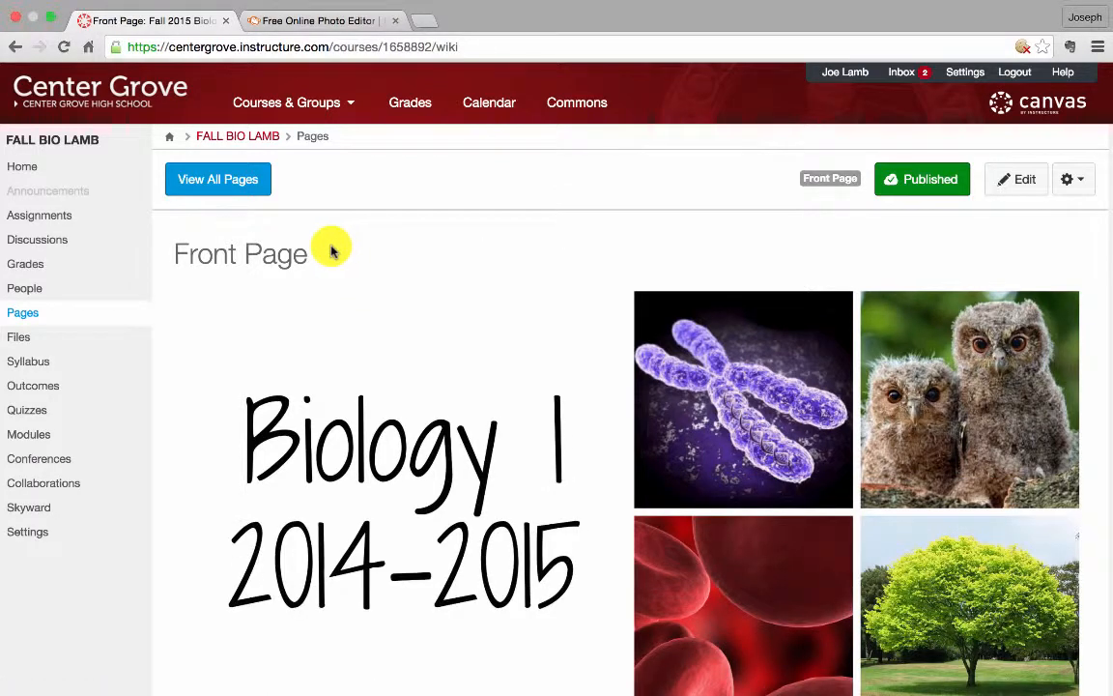
{"action": "left_click", "coordinate": [244, 188]}
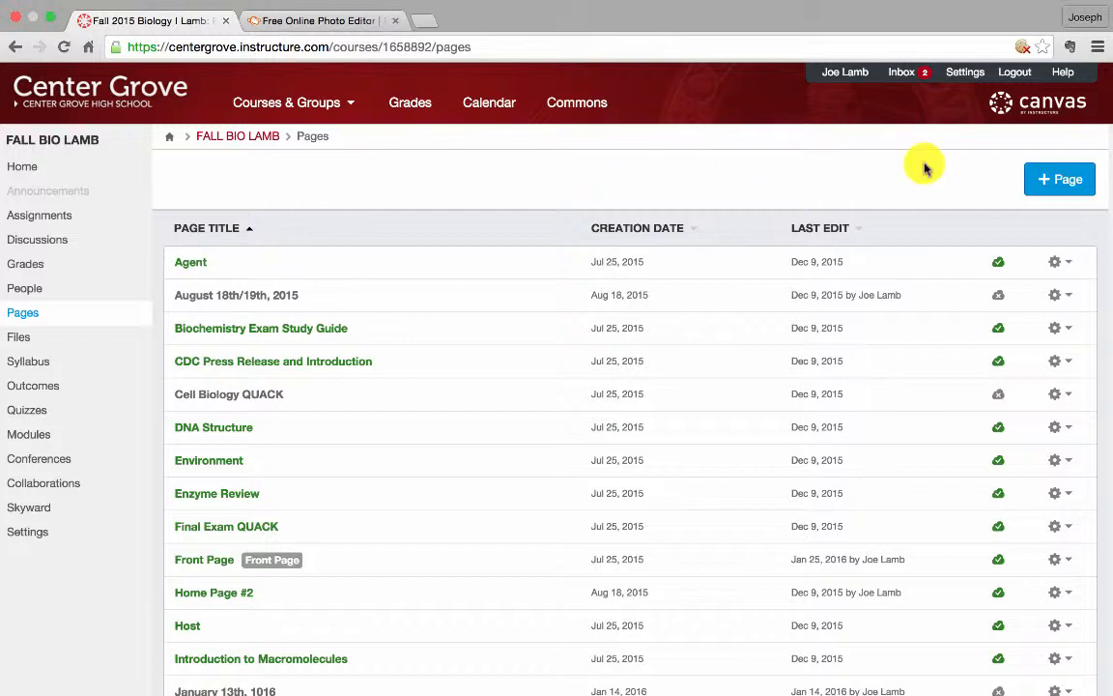
{"action": "left_click", "coordinate": [1060, 180]}
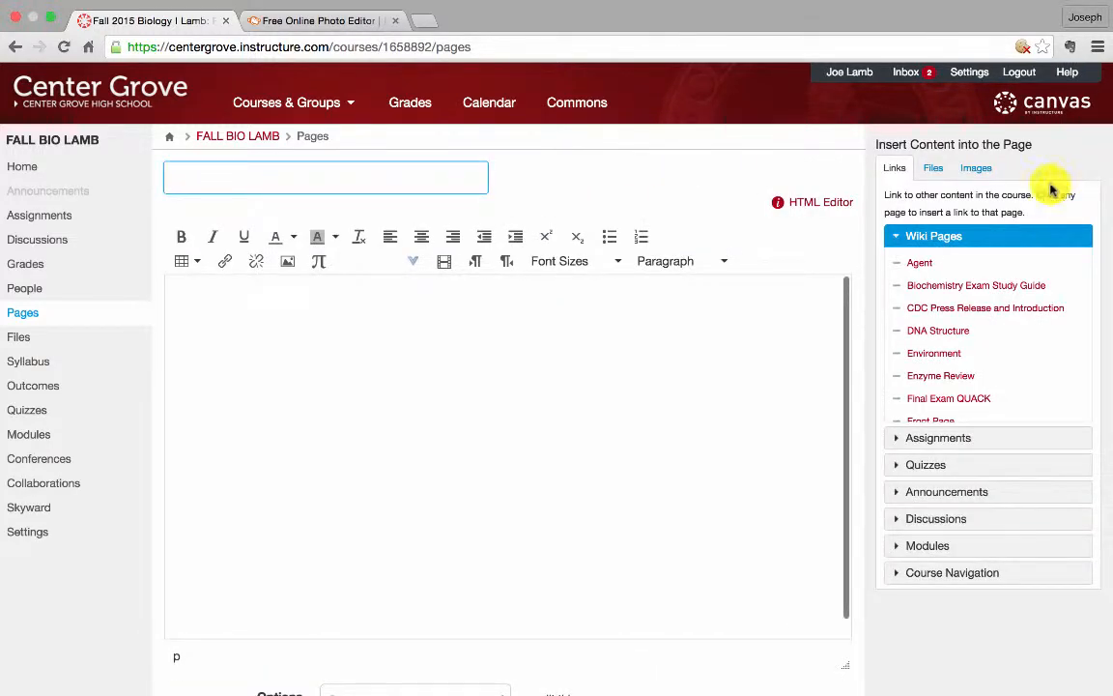
{"action": "type", "text": "Title Page"}
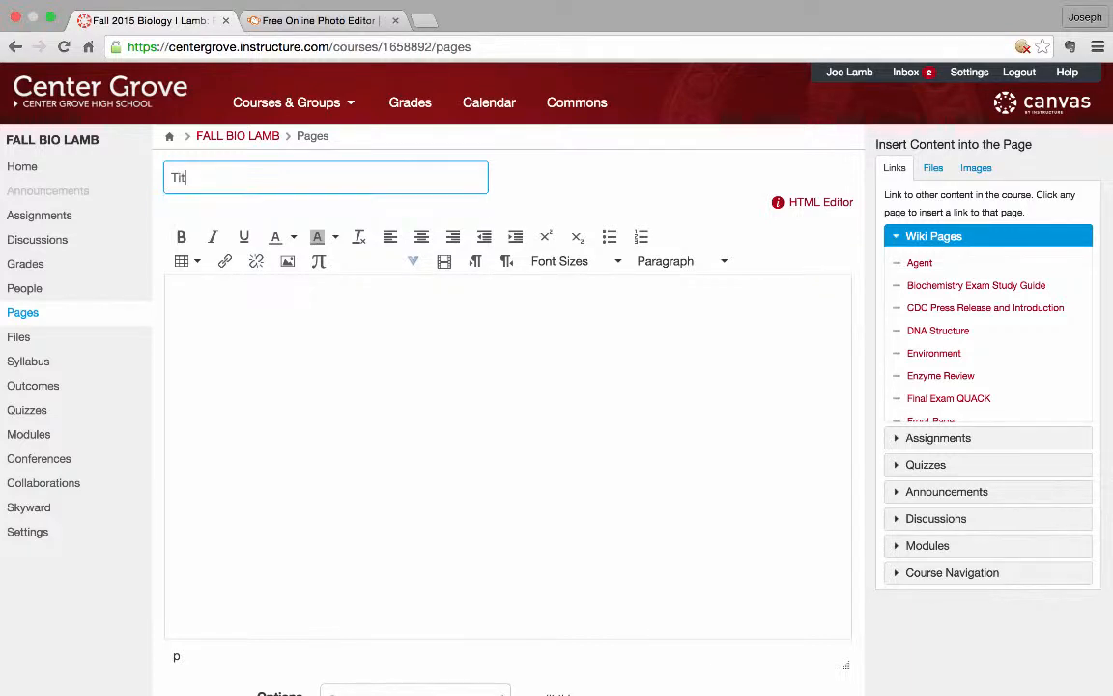
Search Flickr Creative Commons for "biology" and insert the textbook photo into the page body
{"action": "left_click", "coordinate": [712, 384]}
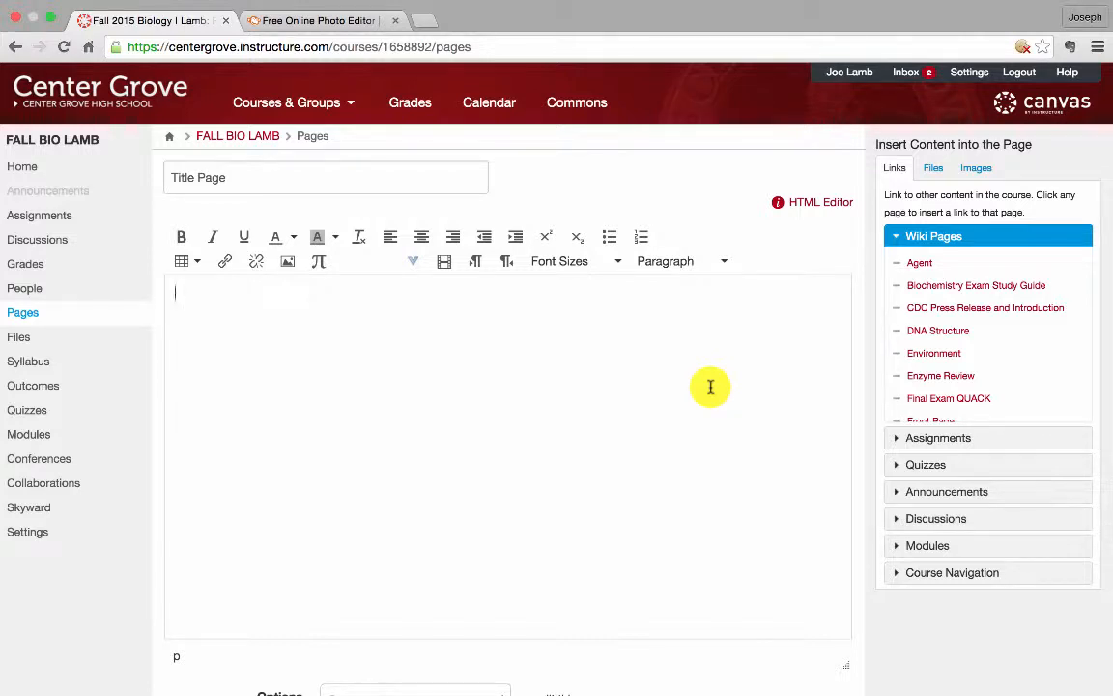
{"action": "left_click", "coordinate": [969, 169]}
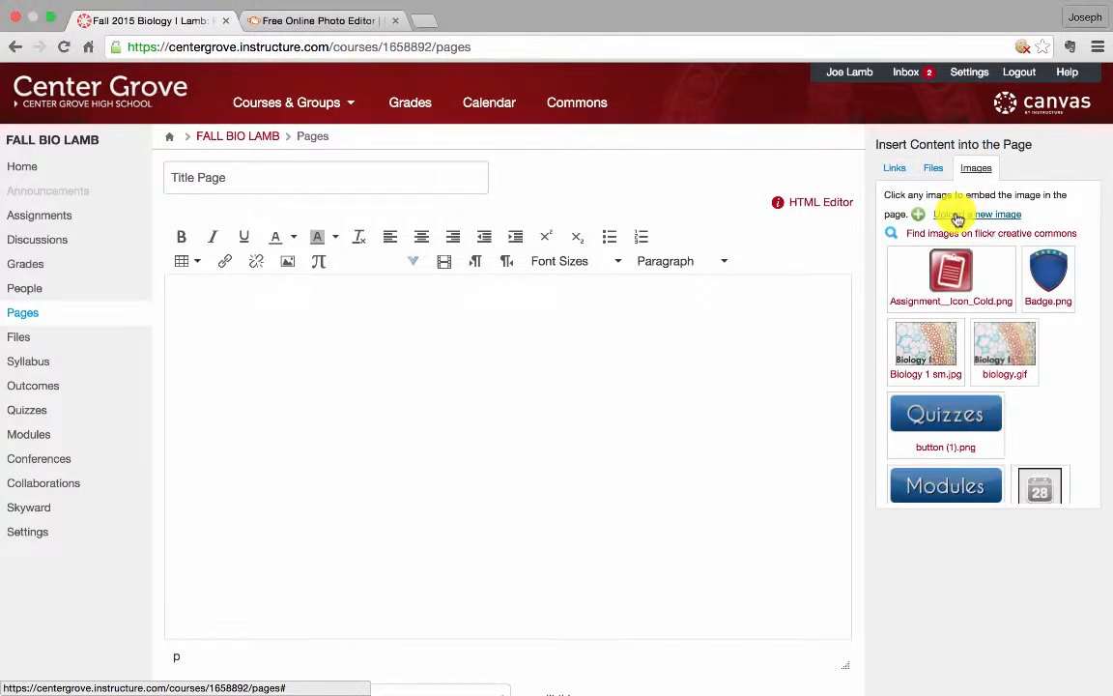
{"action": "left_click", "coordinate": [955, 236]}
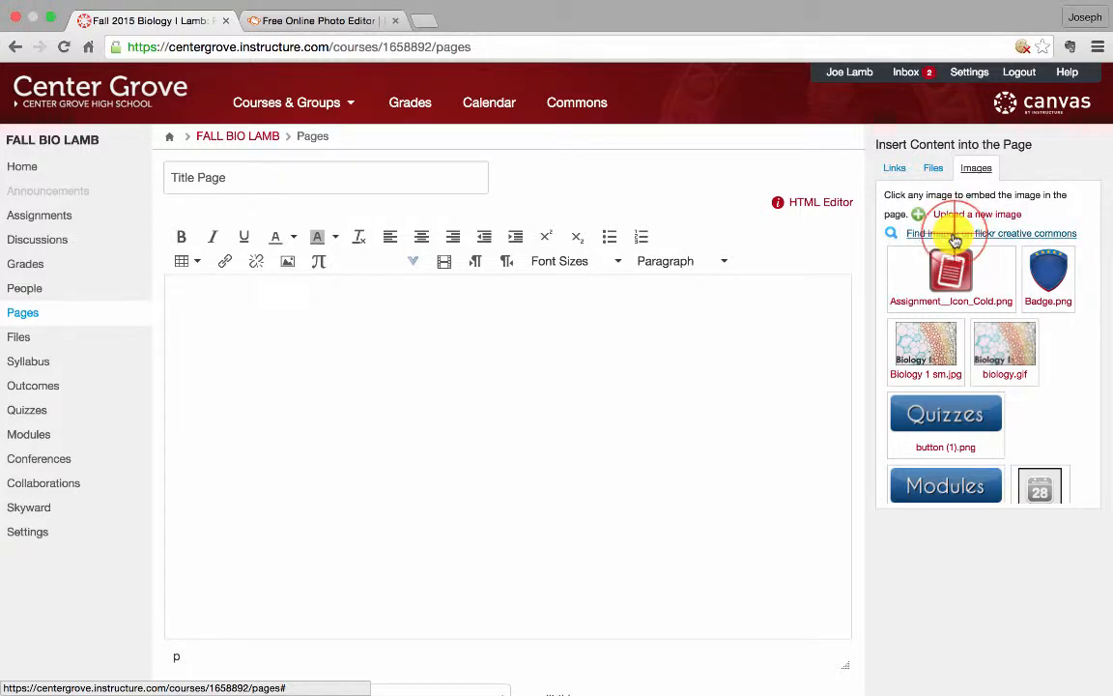
{"action": "type", "text": "bio"}
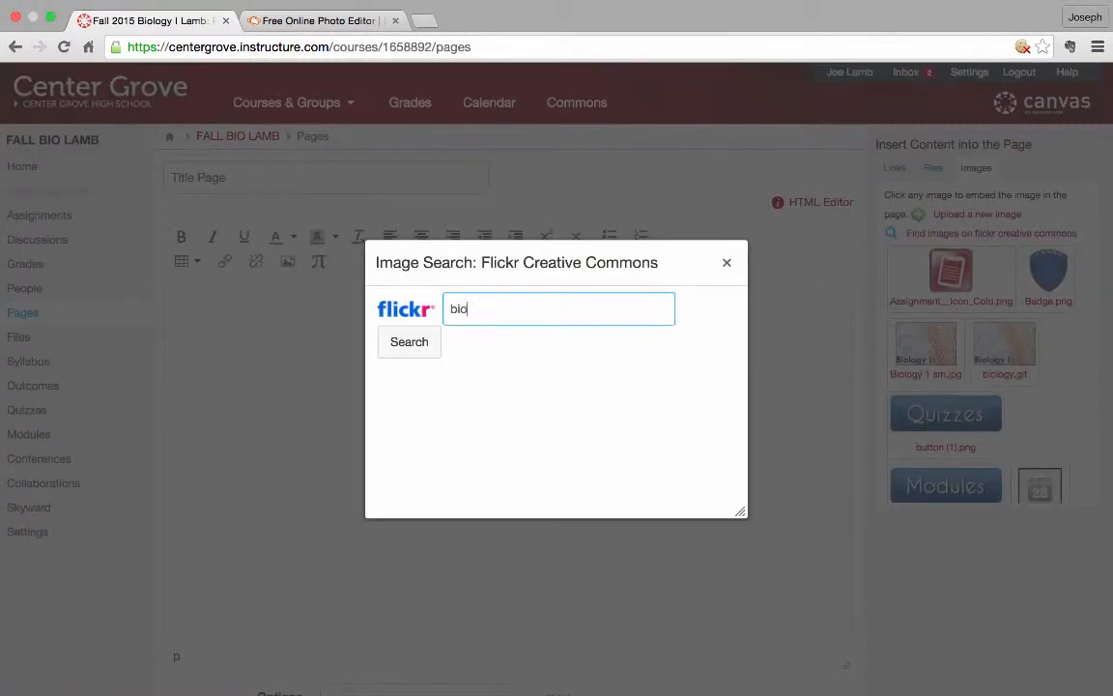
{"action": "type", "text": "logy"}
{"action": "key", "text": "Return"}
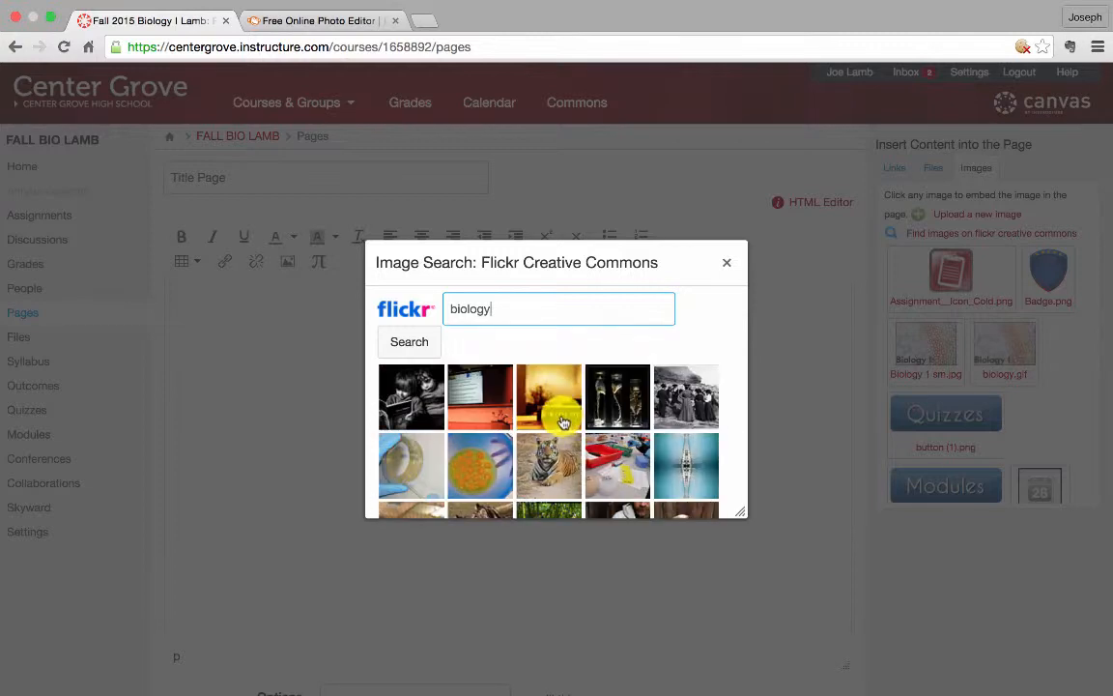
{"action": "left_click", "coordinate": [561, 396]}
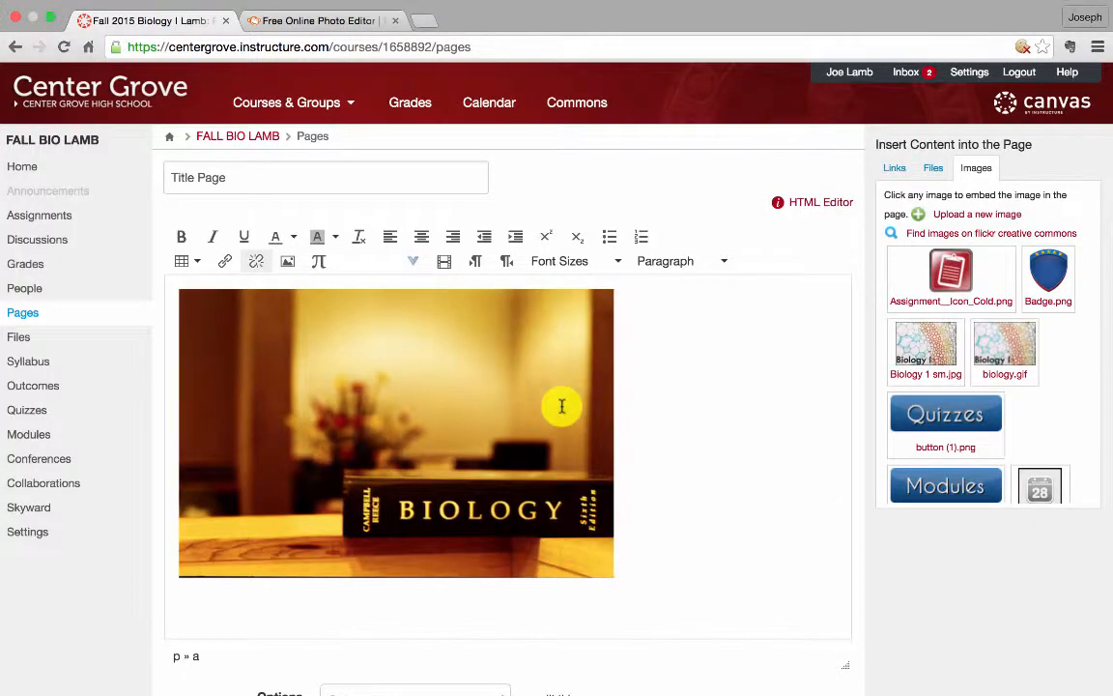
Center-align the inserted textbook image on the page
{"action": "left_click", "coordinate": [555, 458]}
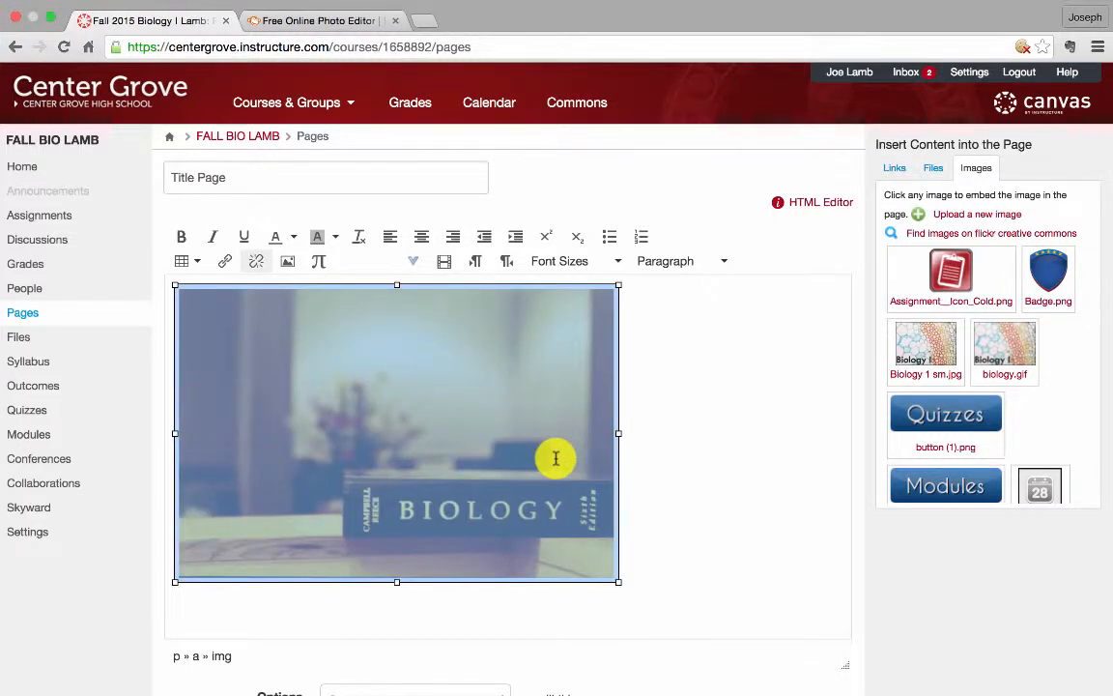
{"action": "left_click", "coordinate": [422, 236]}
{"action": "left_click", "coordinate": [740, 422]}
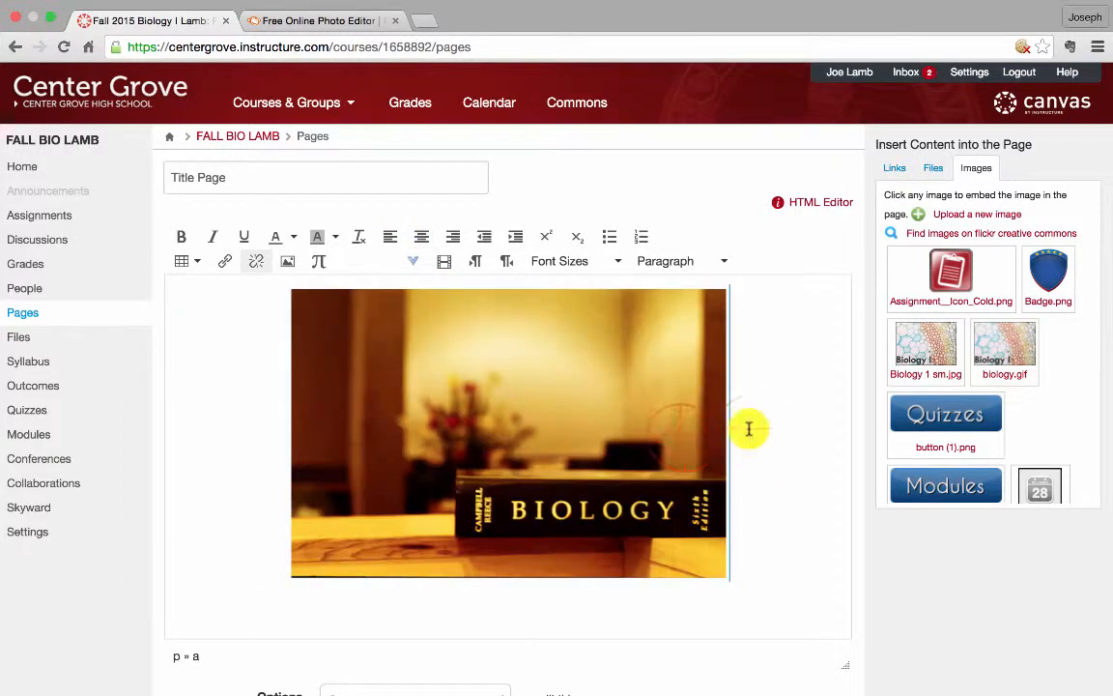
Delete the textbook image and center-align the empty first line of the page
{"action": "left_click", "coordinate": [683, 442]}
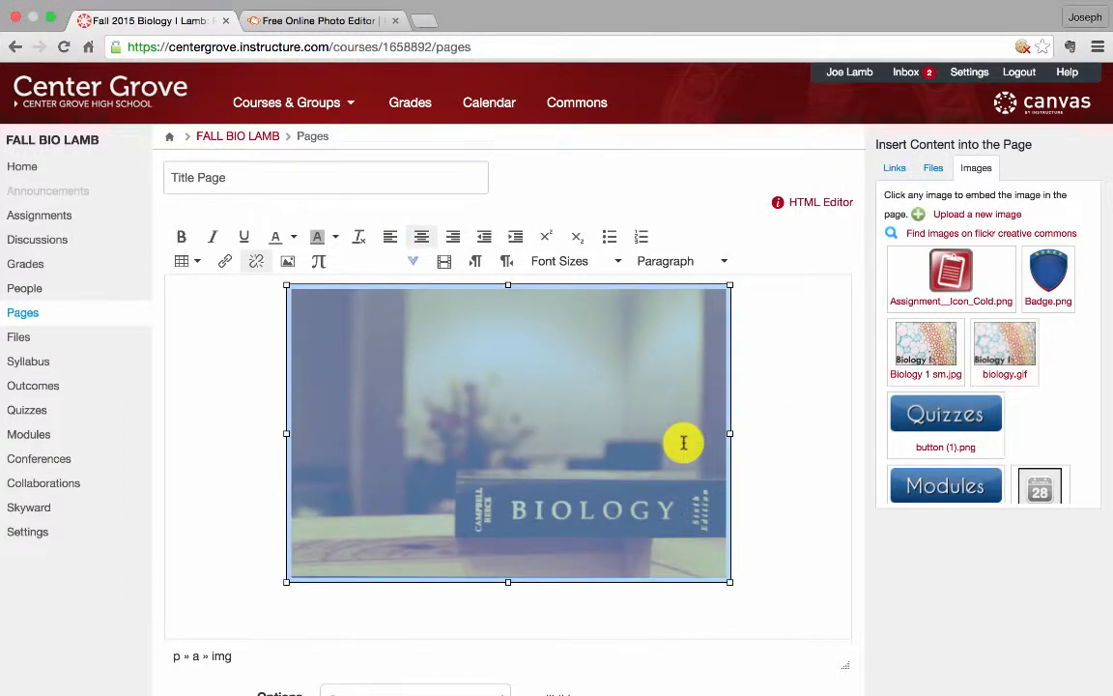
{"action": "key", "text": "BackSpace"}
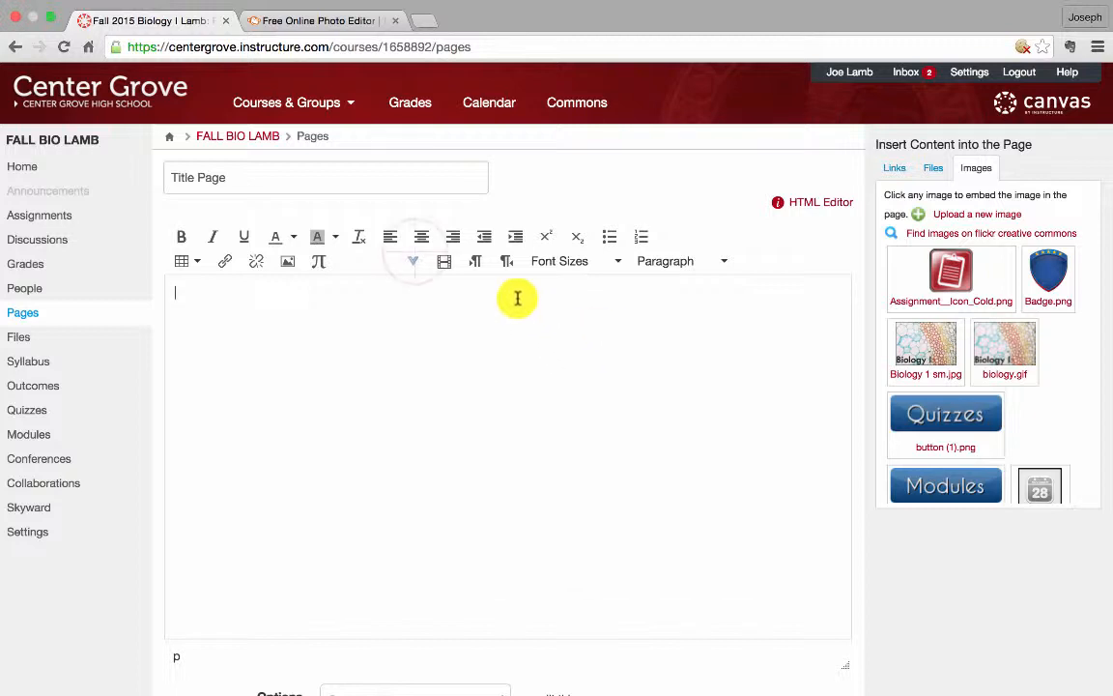
{"action": "left_click", "coordinate": [423, 241]}
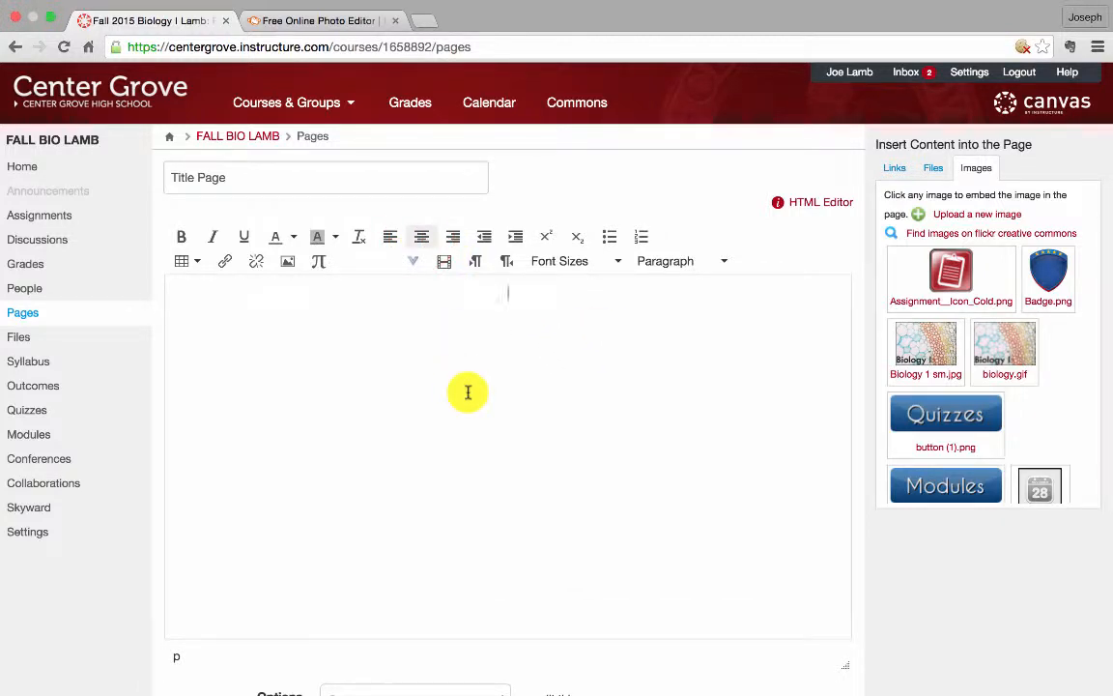
Switch to the PicMonkey tab and open a photo from the Desktop in the photo editor
{"action": "left_click", "coordinate": [317, 24]}
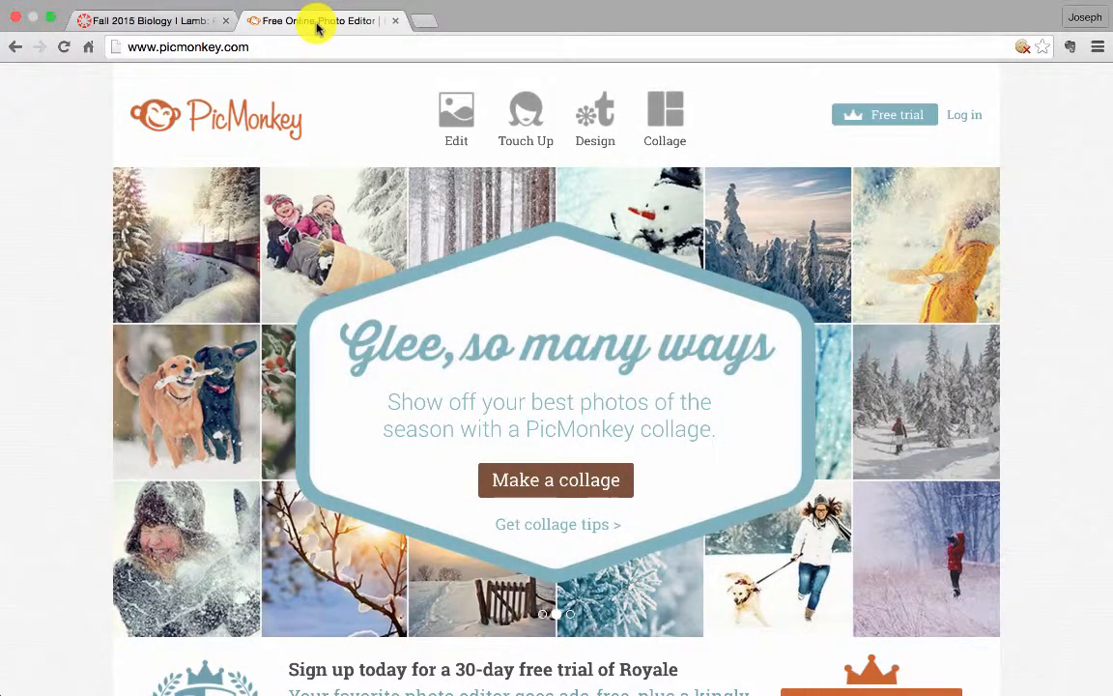
{"action": "mouse_move", "coordinate": [449, 119]}
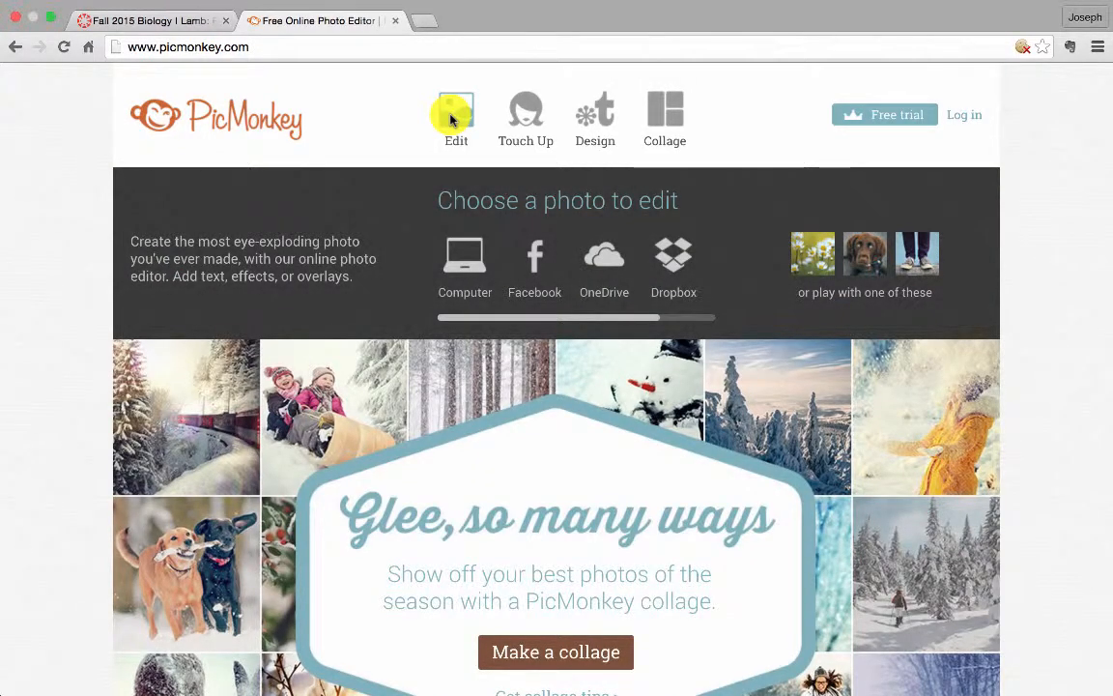
{"action": "left_click", "coordinate": [450, 118]}
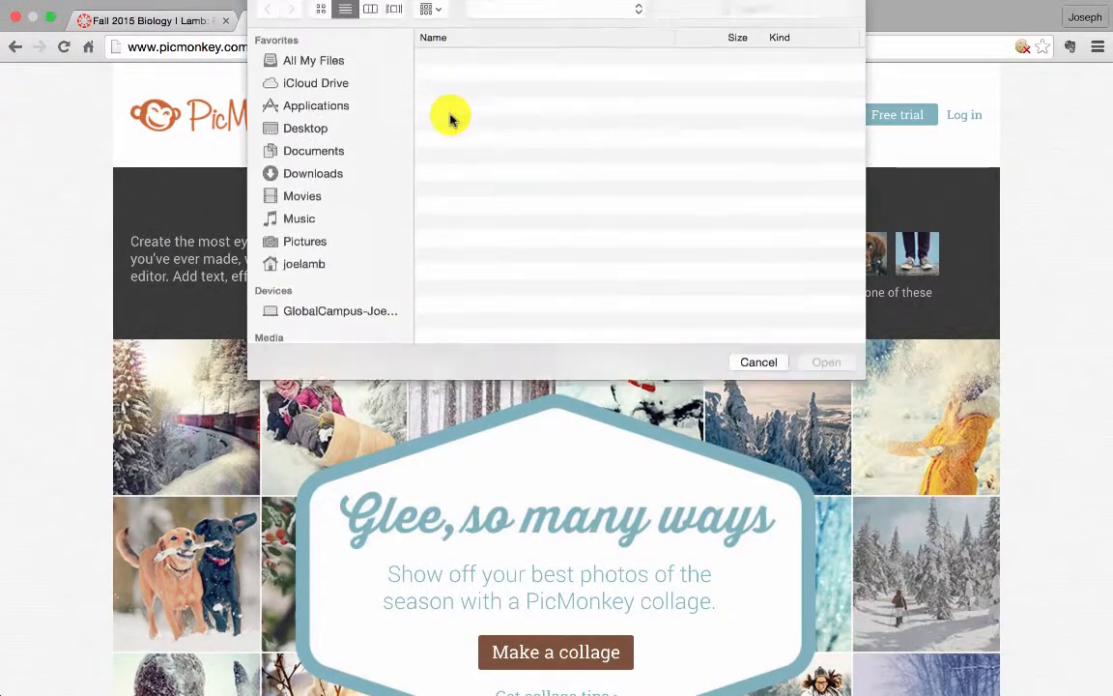
{"action": "left_click", "coordinate": [501, 69]}
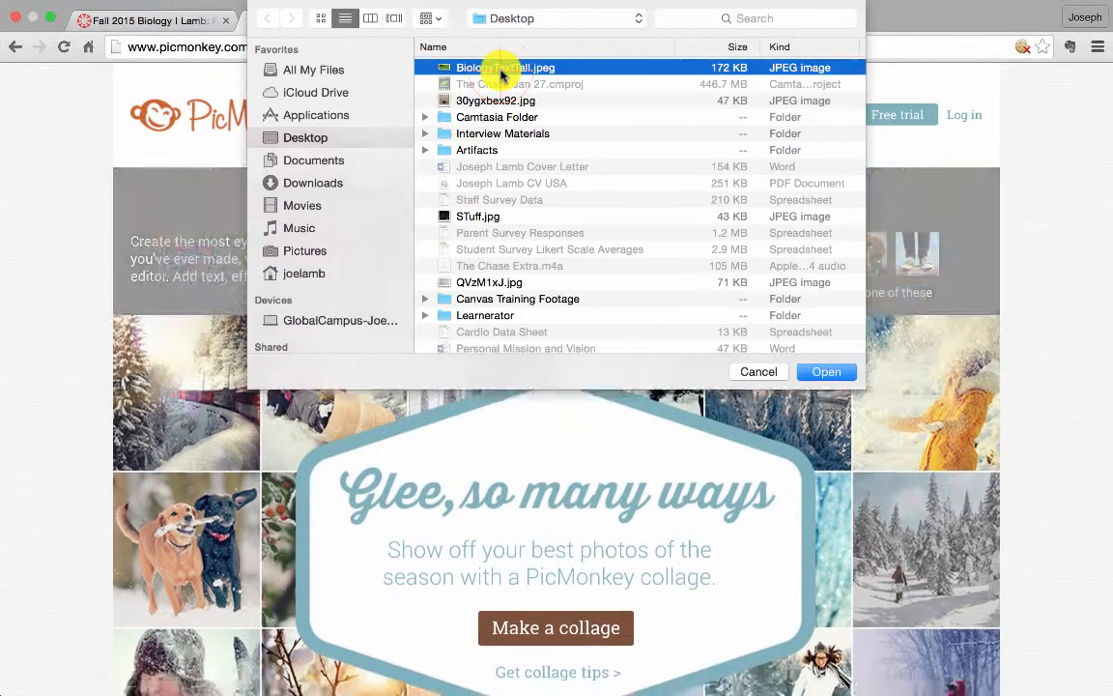
{"action": "left_click", "coordinate": [804, 373]}
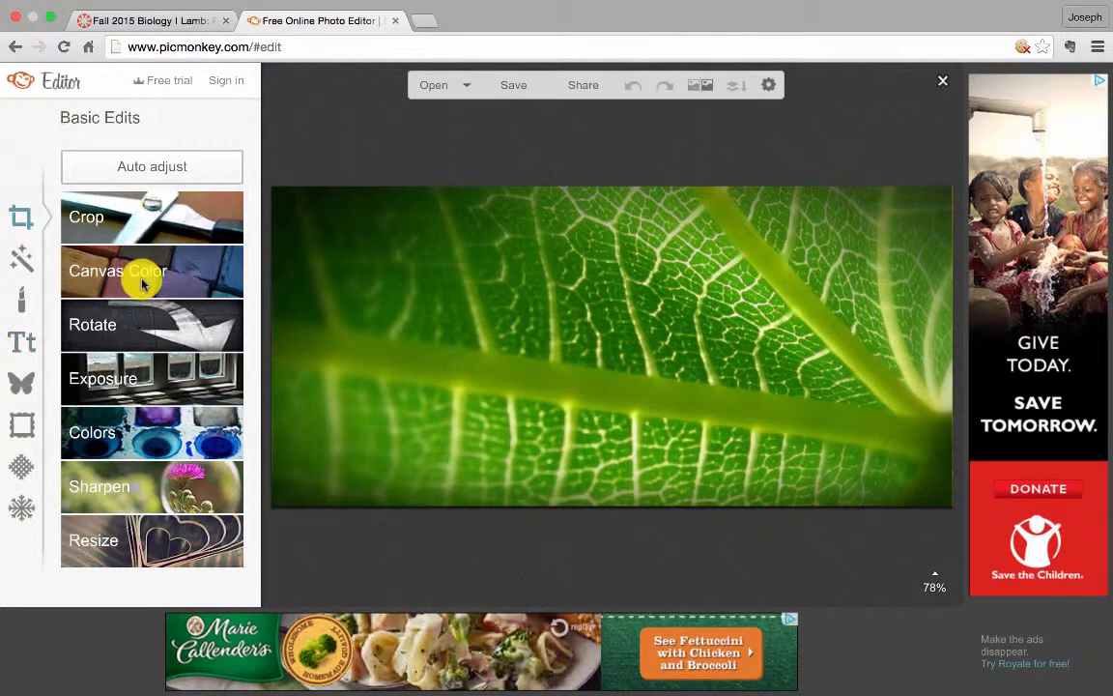
Add a text box reading "Biology I" in Arial Black onto the leaf photo
{"action": "left_click", "coordinate": [18, 346]}
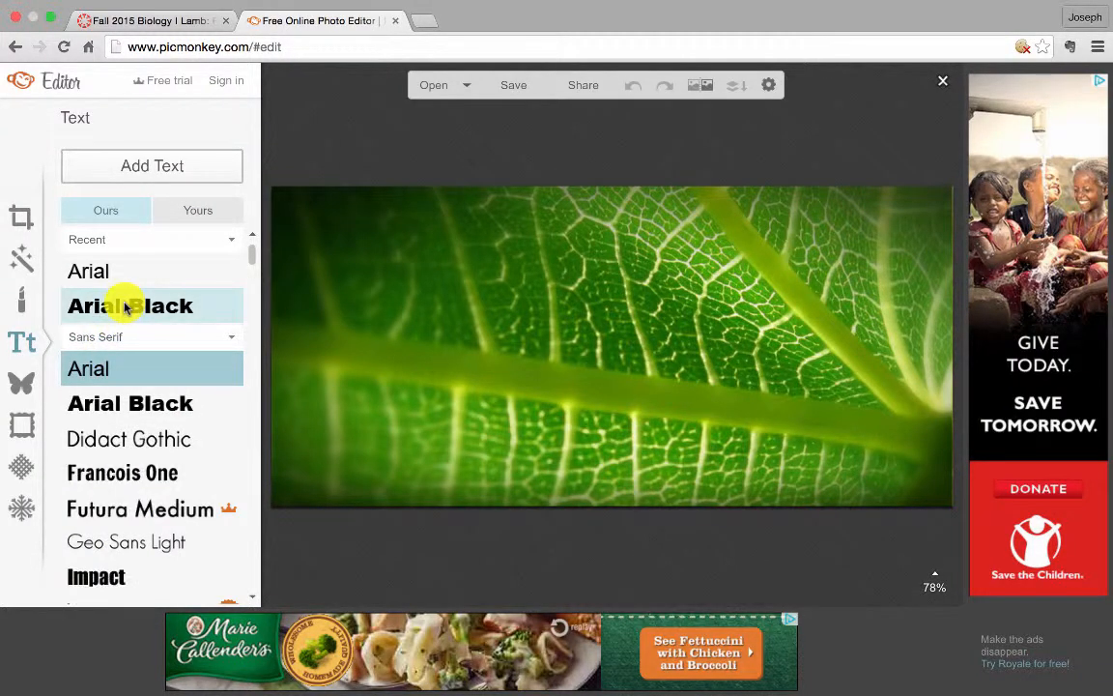
{"action": "left_click", "coordinate": [124, 307]}
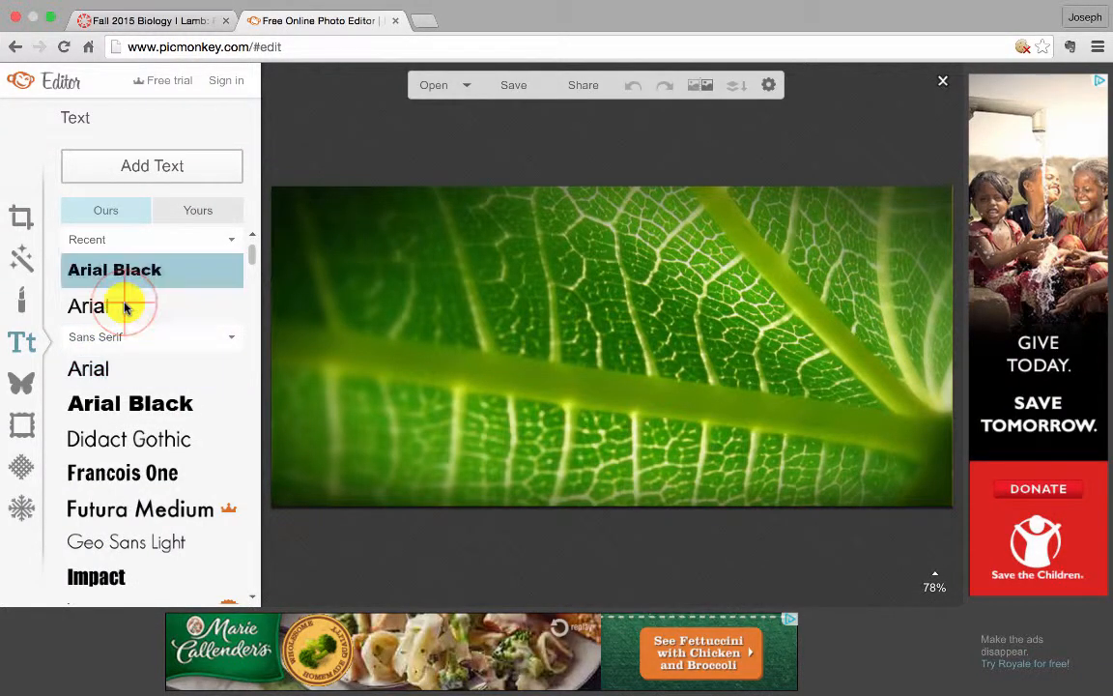
{"action": "left_click", "coordinate": [146, 177]}
{"action": "left_click", "coordinate": [146, 176]}
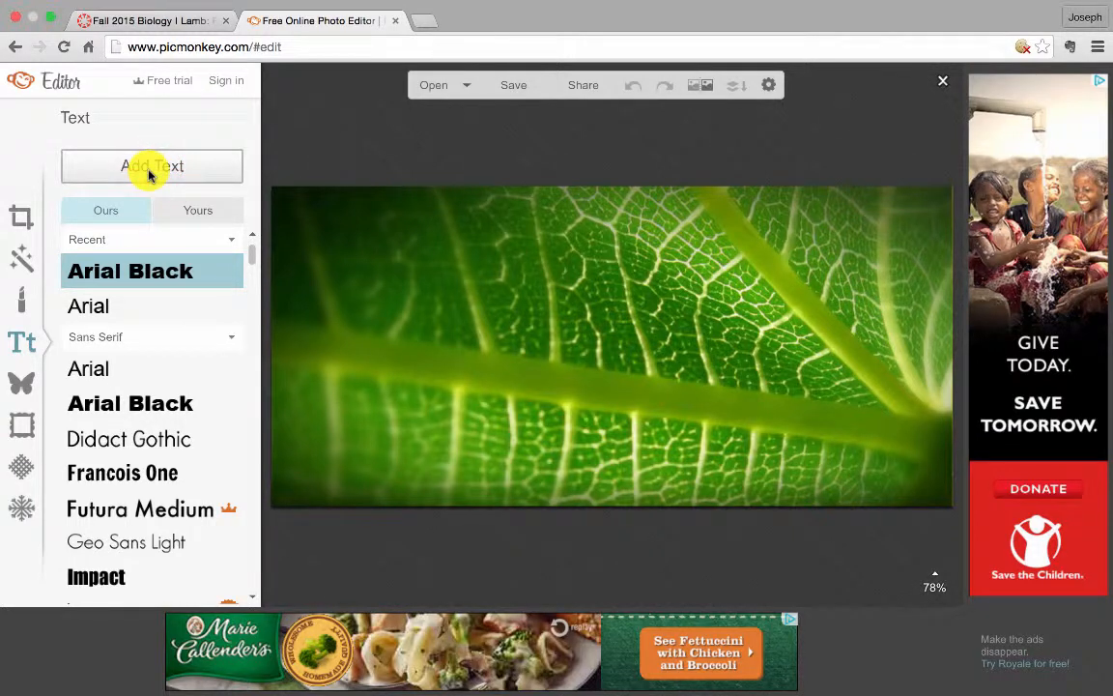
{"action": "left_click", "coordinate": [684, 349]}
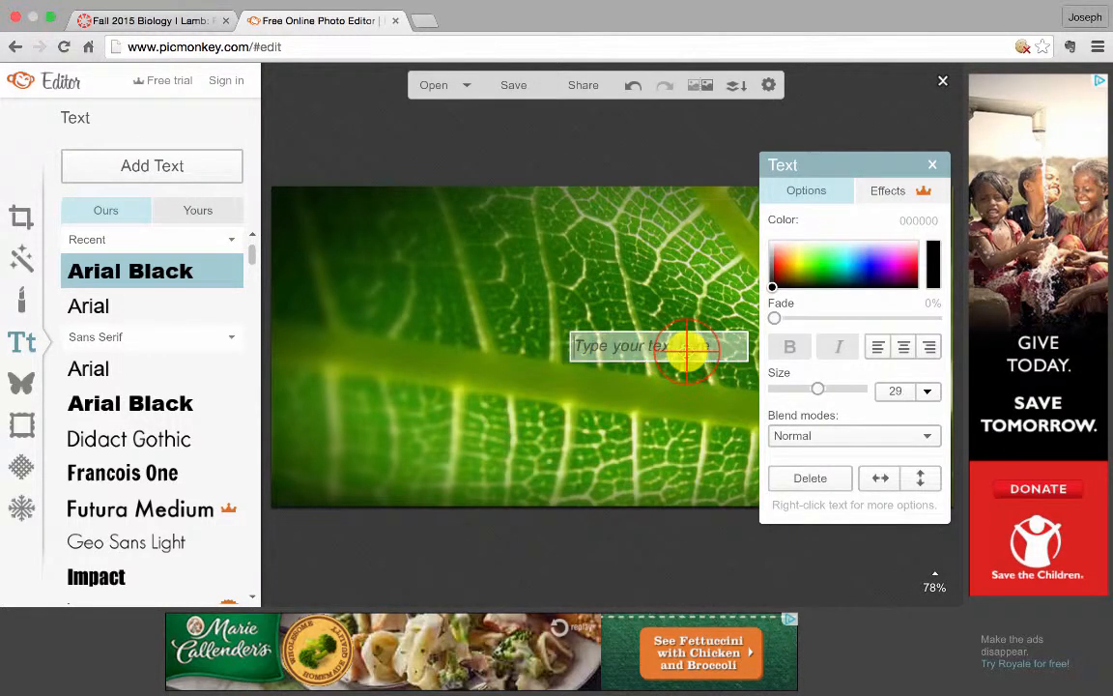
{"action": "type", "text": "Biology I"}
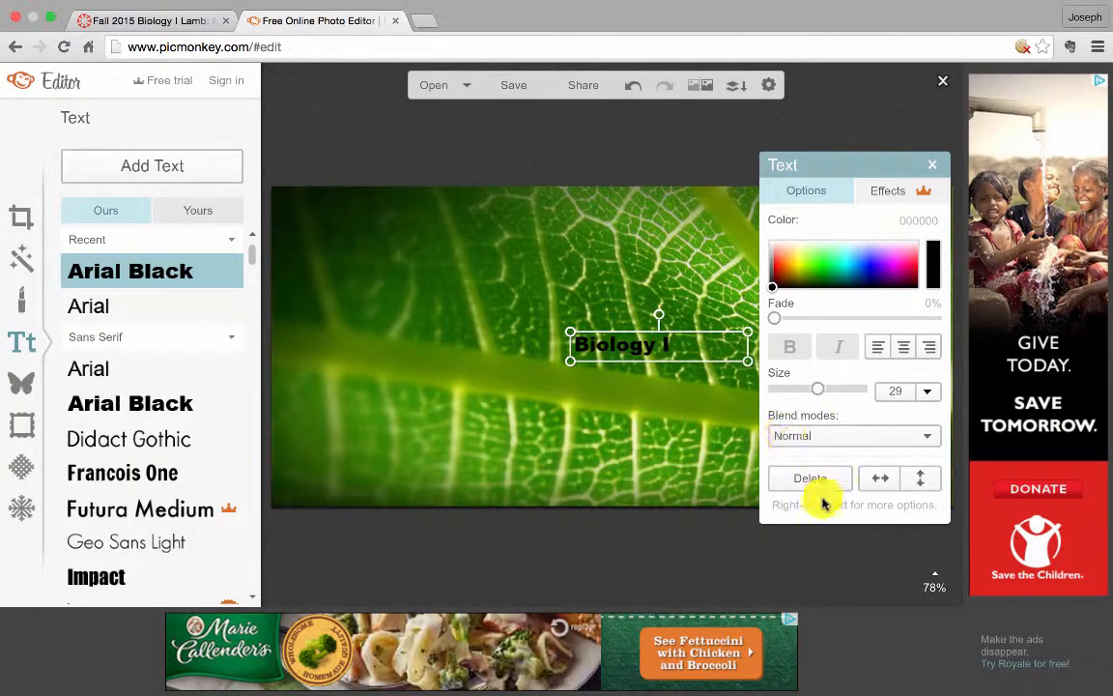
Set the "Biology I" text colour to the near-white ffede9
{"action": "left_click", "coordinate": [694, 348]}
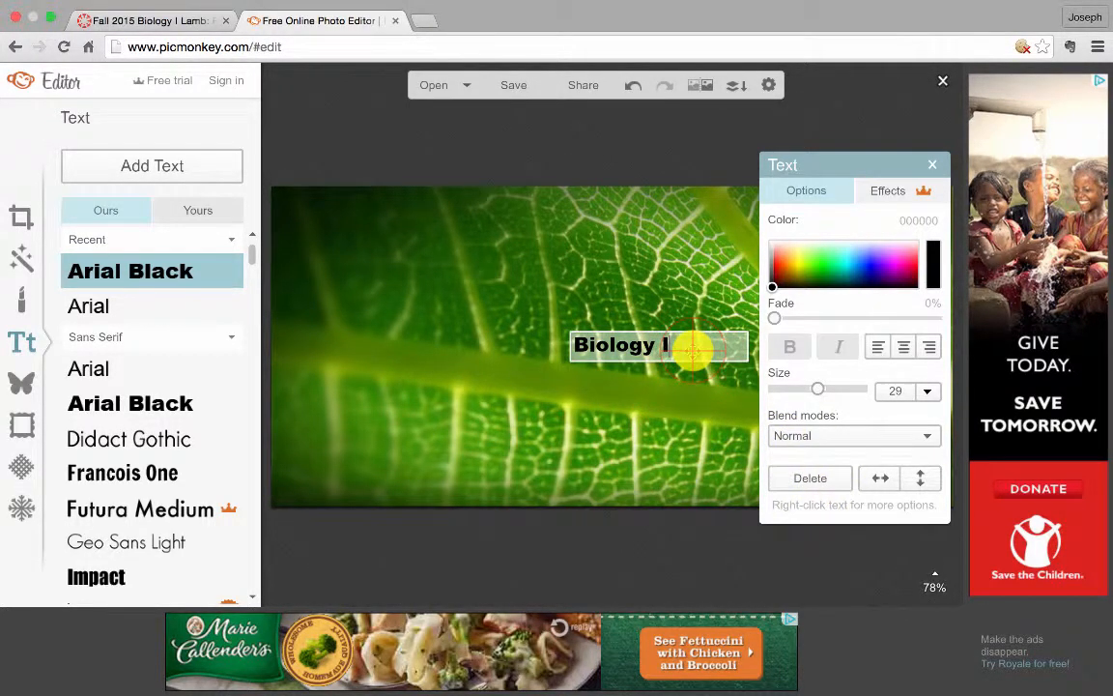
{"action": "right_click", "coordinate": [776, 242]}
{"action": "left_click", "coordinate": [694, 260]}
{"action": "left_click", "coordinate": [673, 292]}
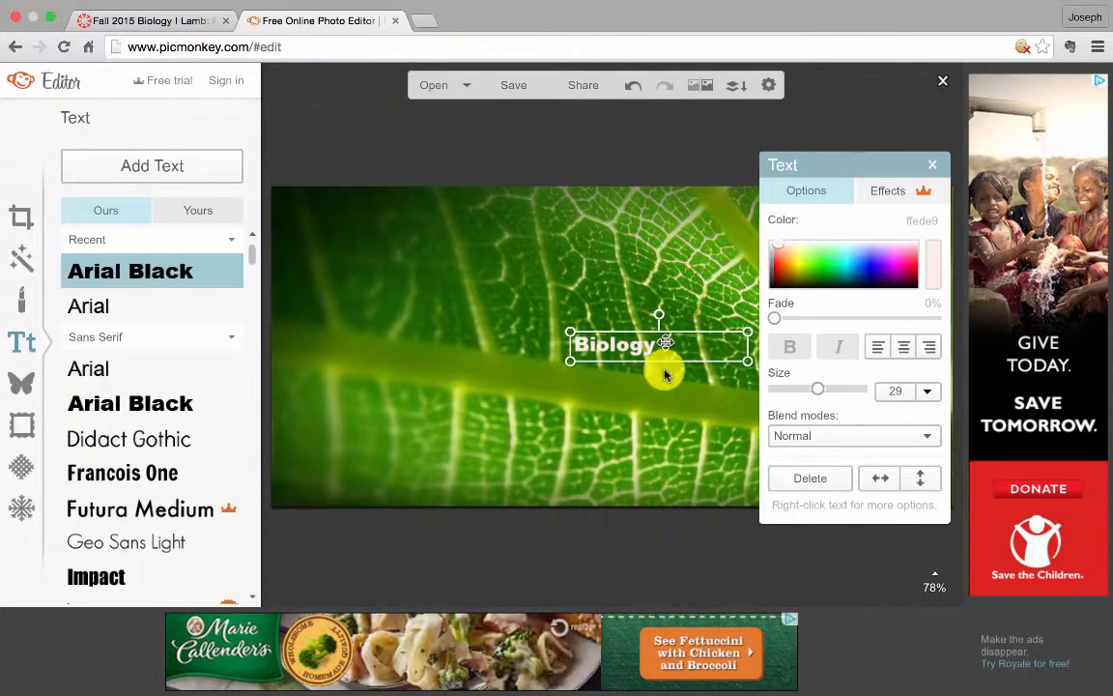
{"action": "left_click", "coordinate": [643, 348]}
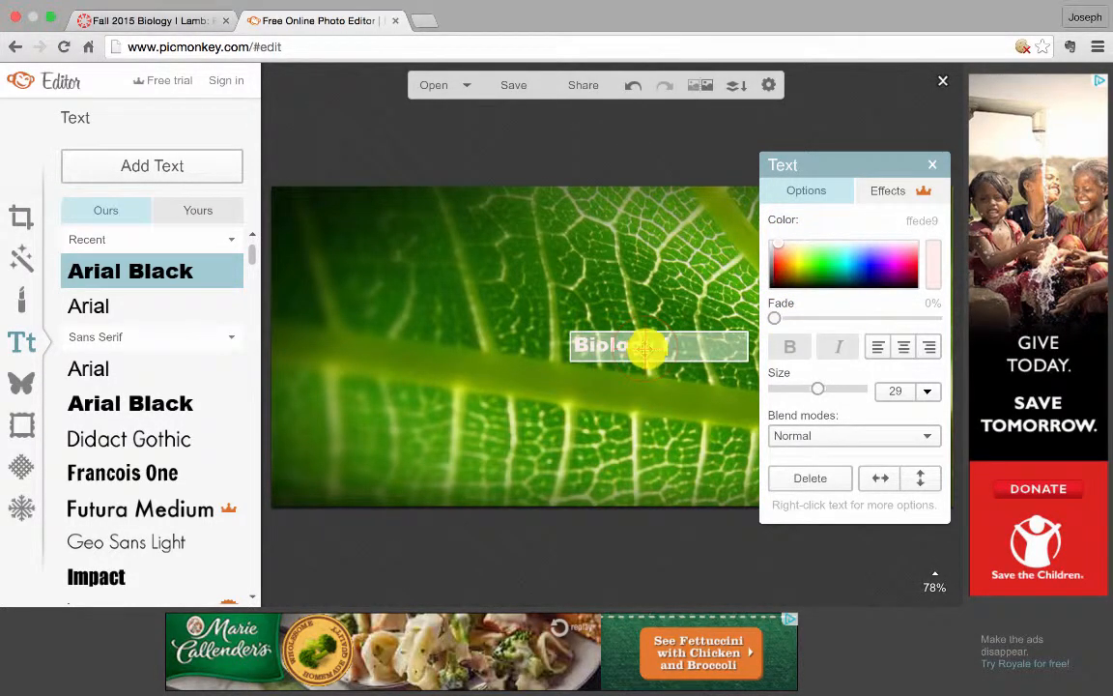
Set the "Biology I" text size to 96
{"action": "left_click", "coordinate": [926, 394]}
{"action": "scroll", "coordinate": [912, 500], "scroll_direction": "down", "scroll_amount": 10}
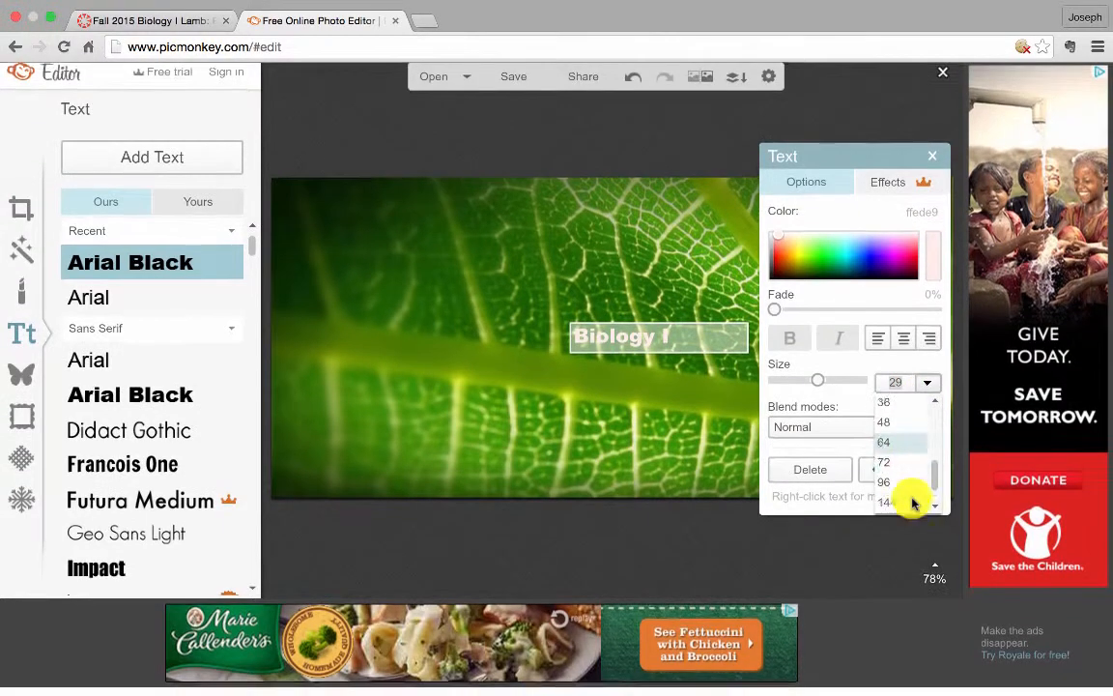
{"action": "left_click", "coordinate": [898, 468]}
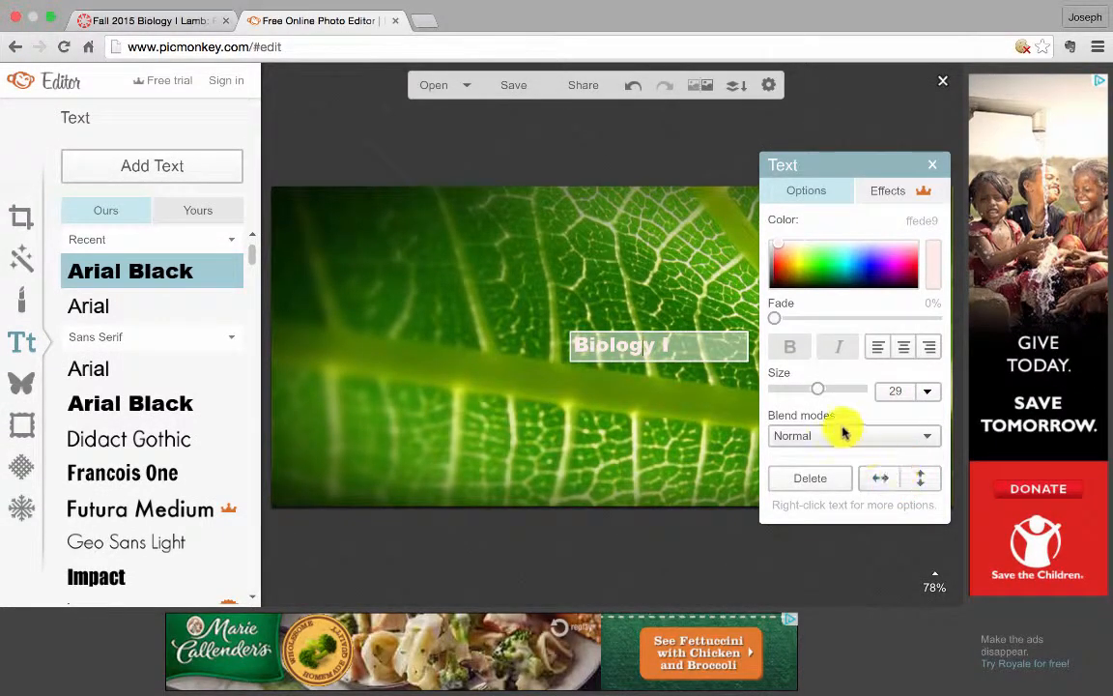
{"action": "left_click", "coordinate": [903, 392]}
{"action": "type", "text": "9"}
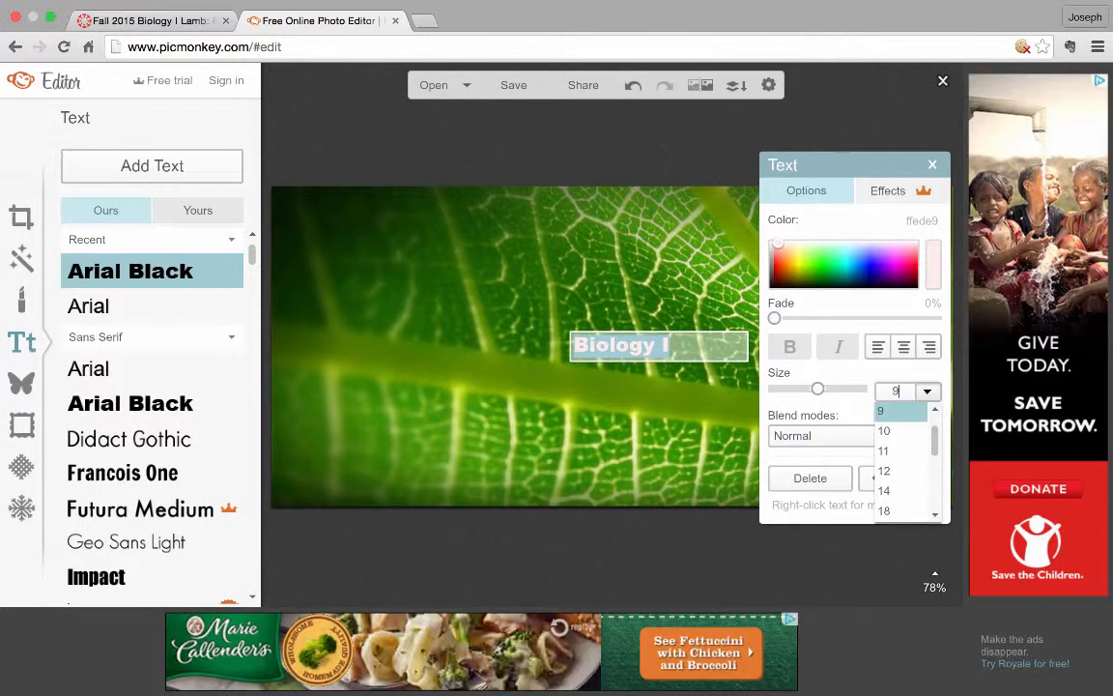
{"action": "type", "text": "6"}
{"action": "key", "text": "Return"}
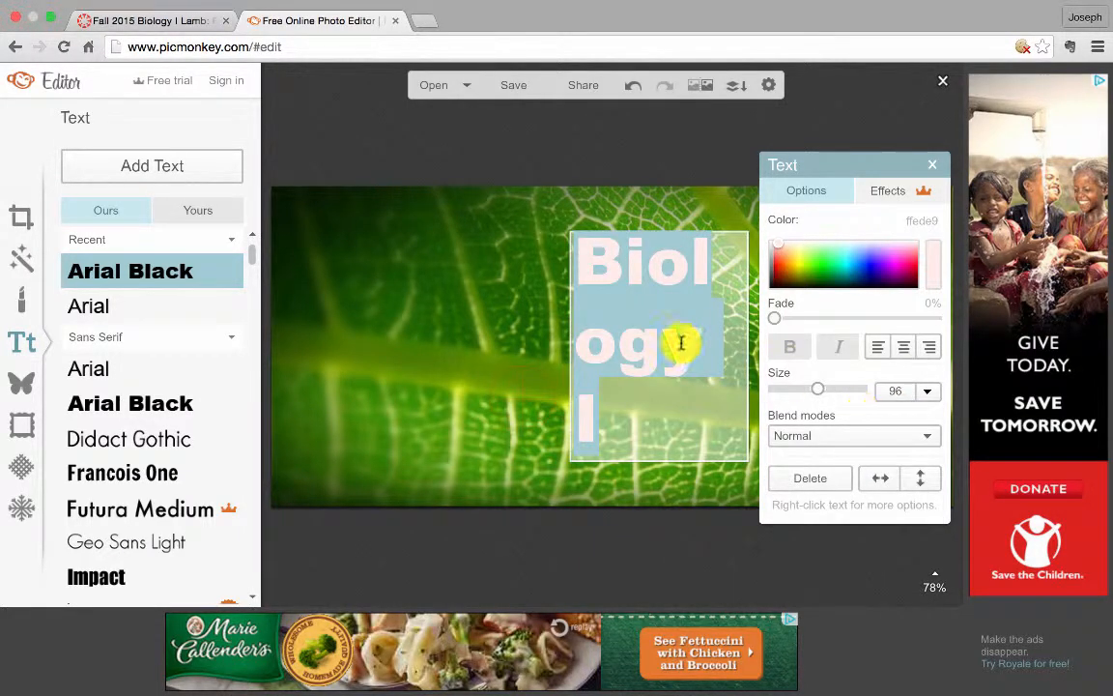
{"action": "left_click", "coordinate": [615, 410]}
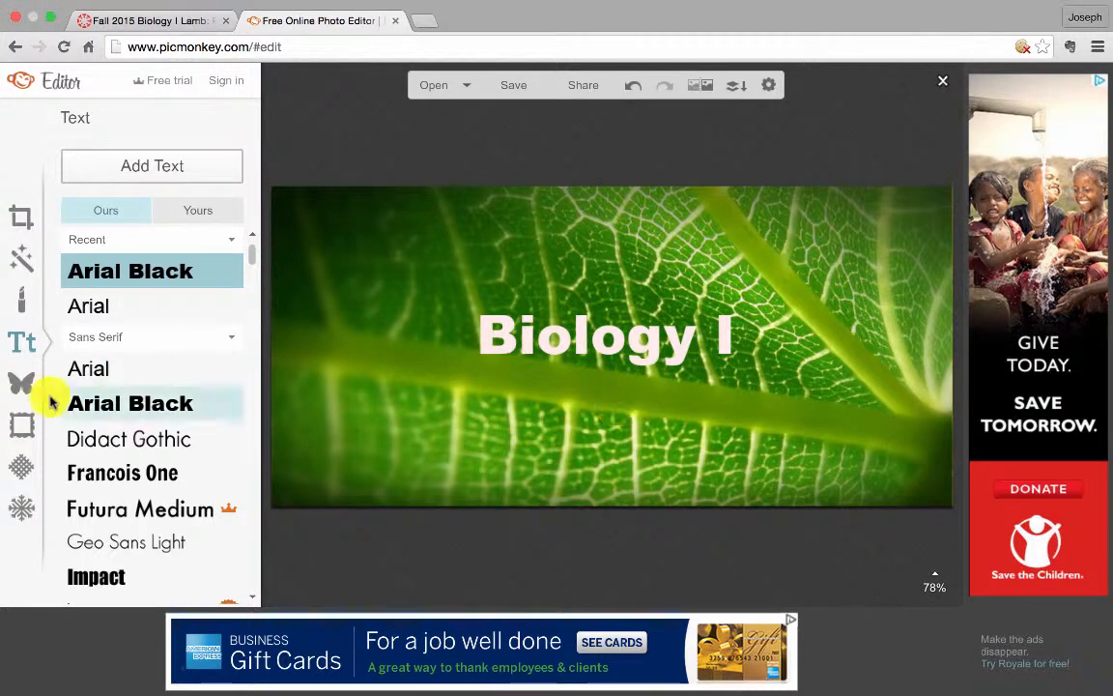
{"action": "left_click", "coordinate": [23, 423]}
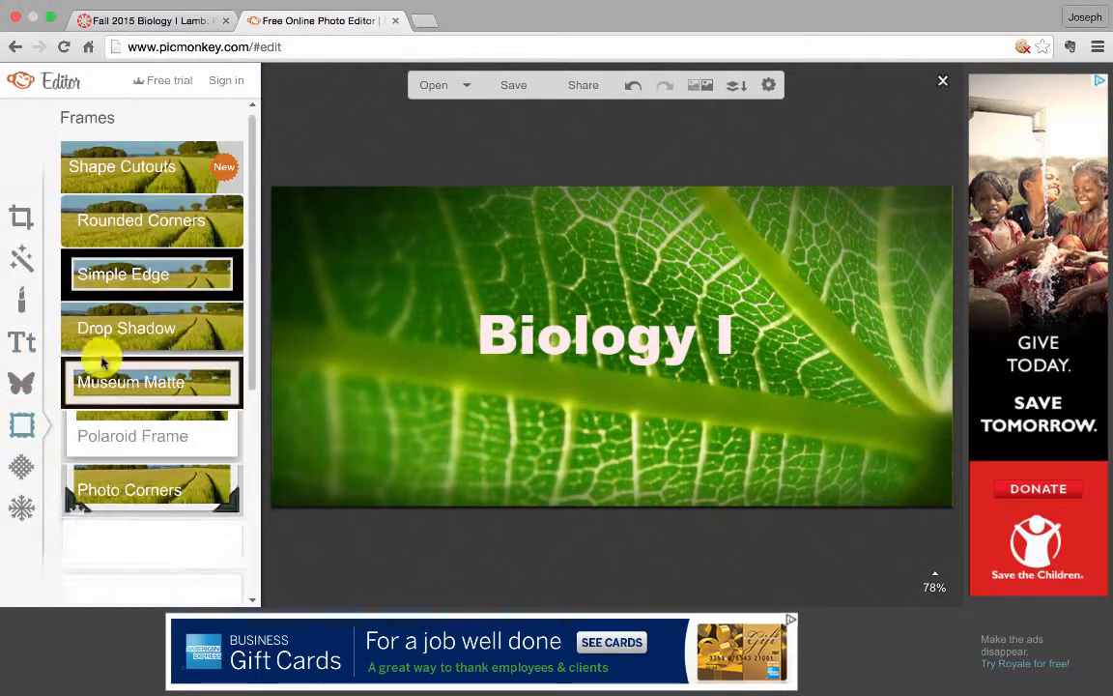
{"action": "scroll", "coordinate": [149, 457], "scroll_direction": "down", "scroll_amount": 3}
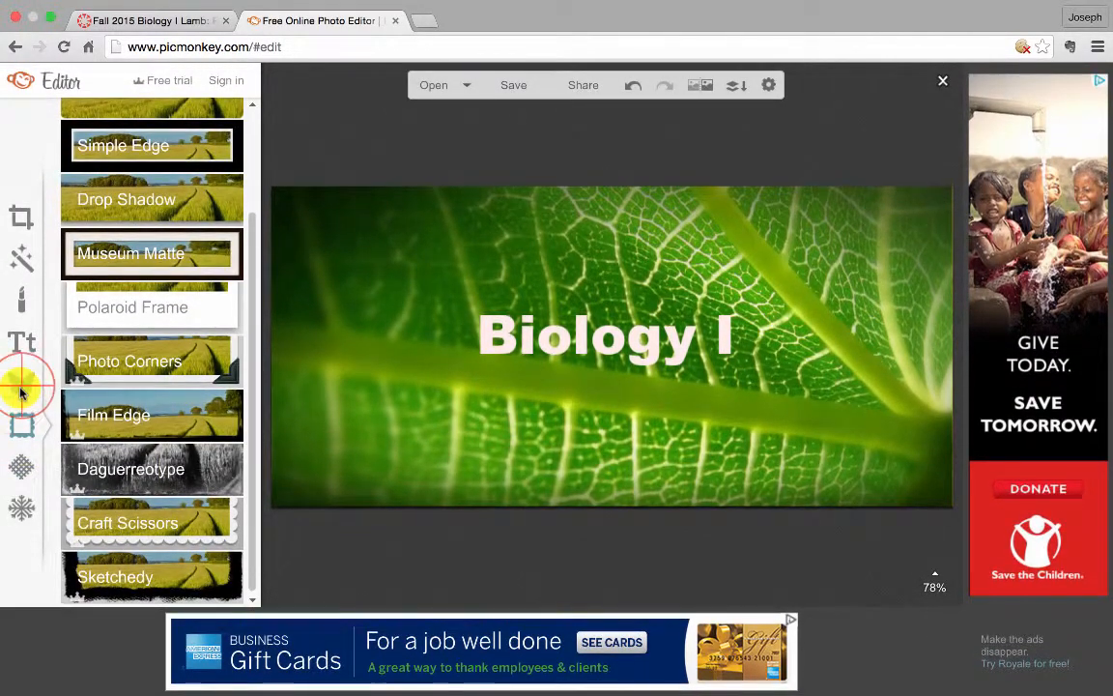
{"action": "left_click", "coordinate": [19, 386]}
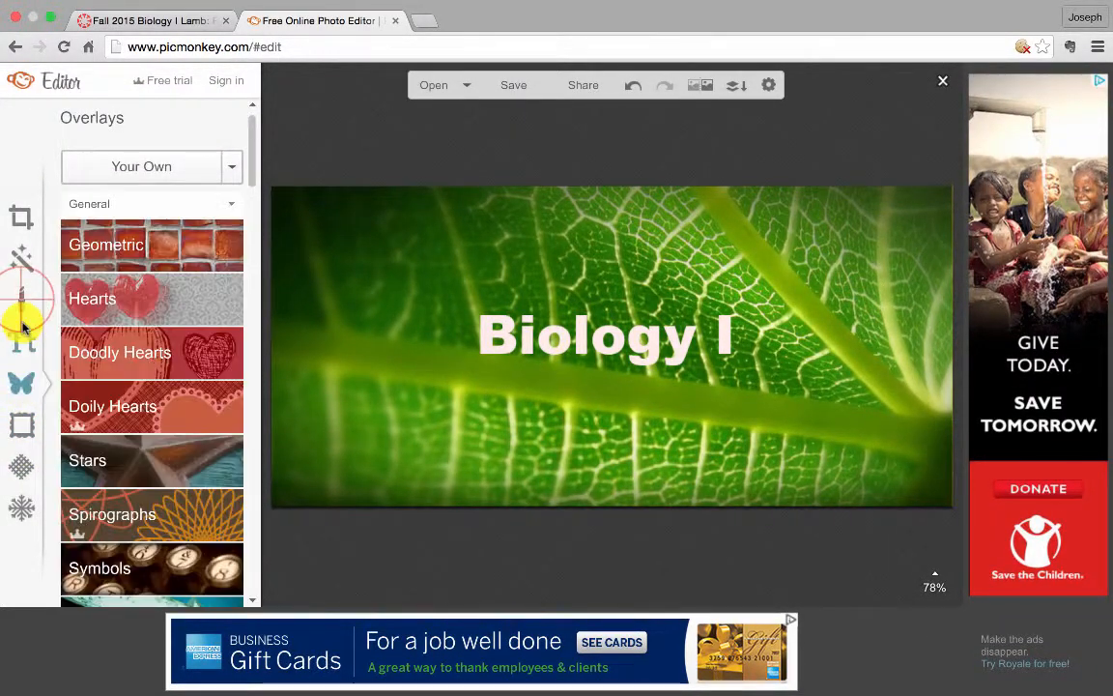
{"action": "left_click", "coordinate": [22, 303]}
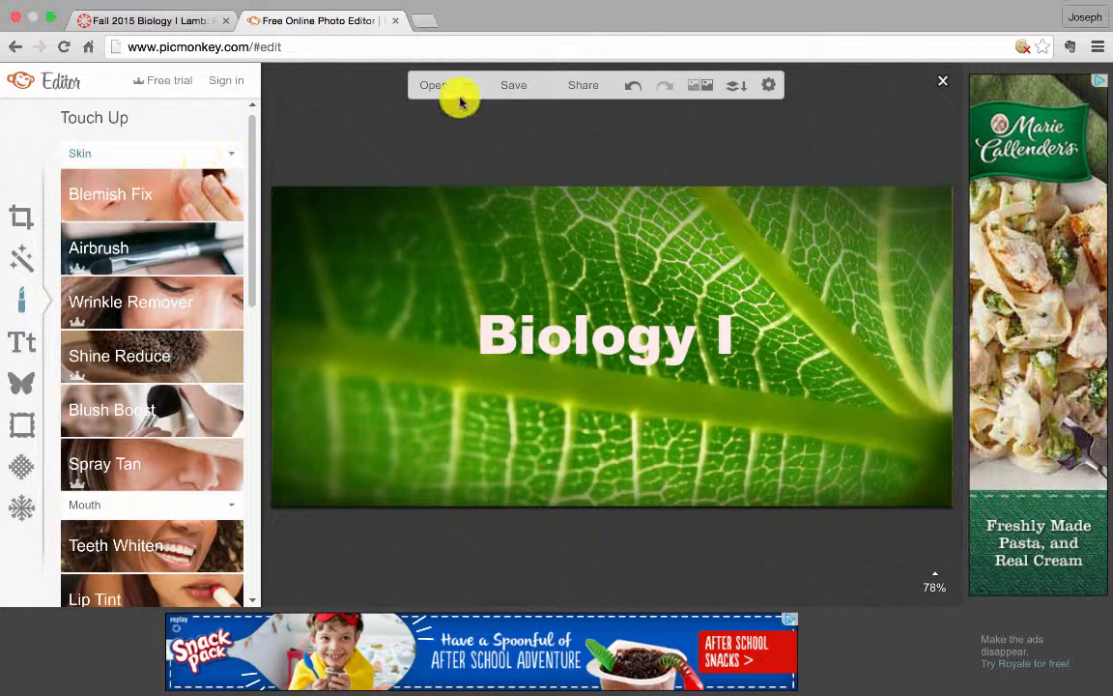
Save the banner as a Pierce-quality JPG named "BiologyTextTall Edit" on the Desktop
{"action": "left_click", "coordinate": [517, 83]}
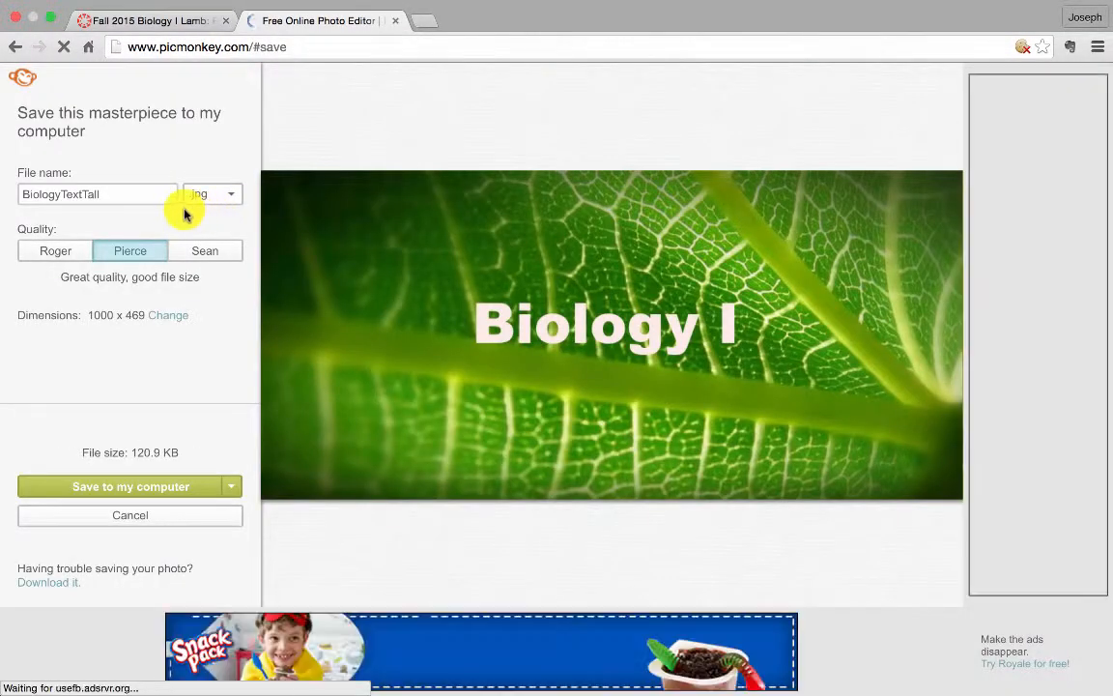
{"action": "left_click", "coordinate": [75, 253]}
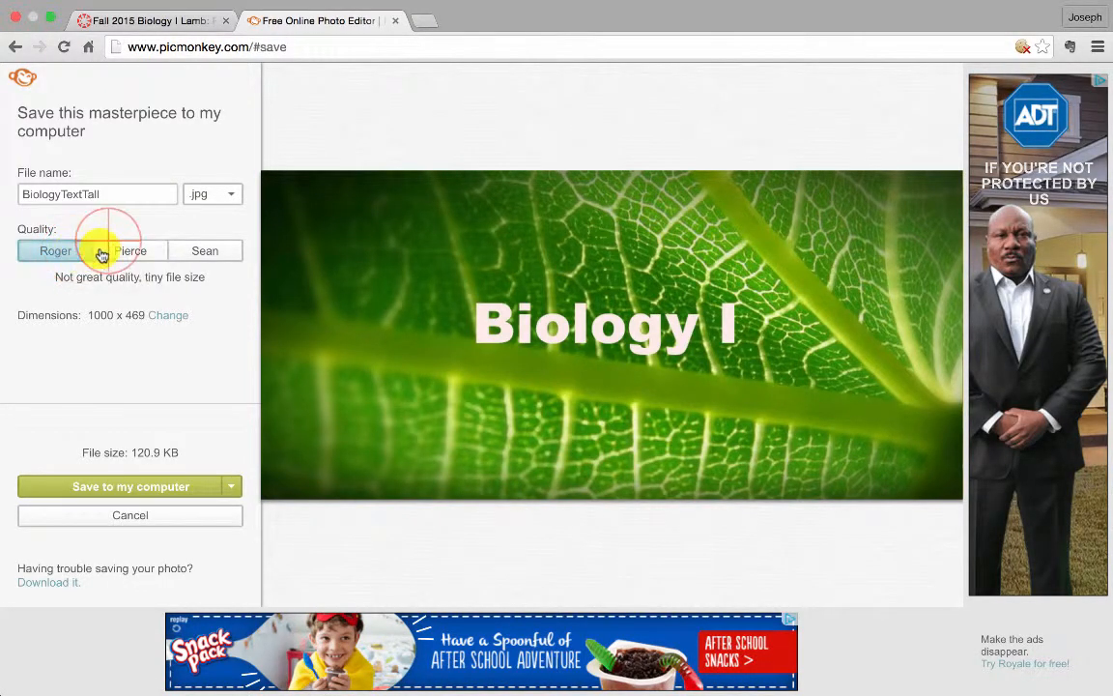
{"action": "left_click", "coordinate": [113, 253]}
{"action": "left_click", "coordinate": [191, 253]}
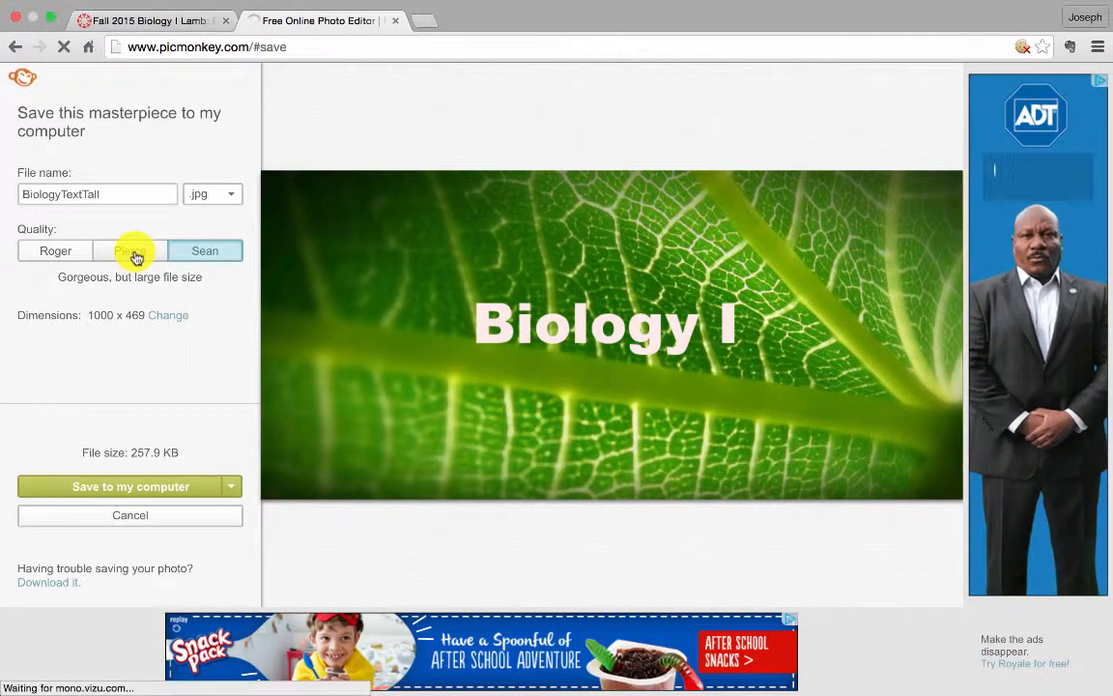
{"action": "left_click", "coordinate": [136, 256]}
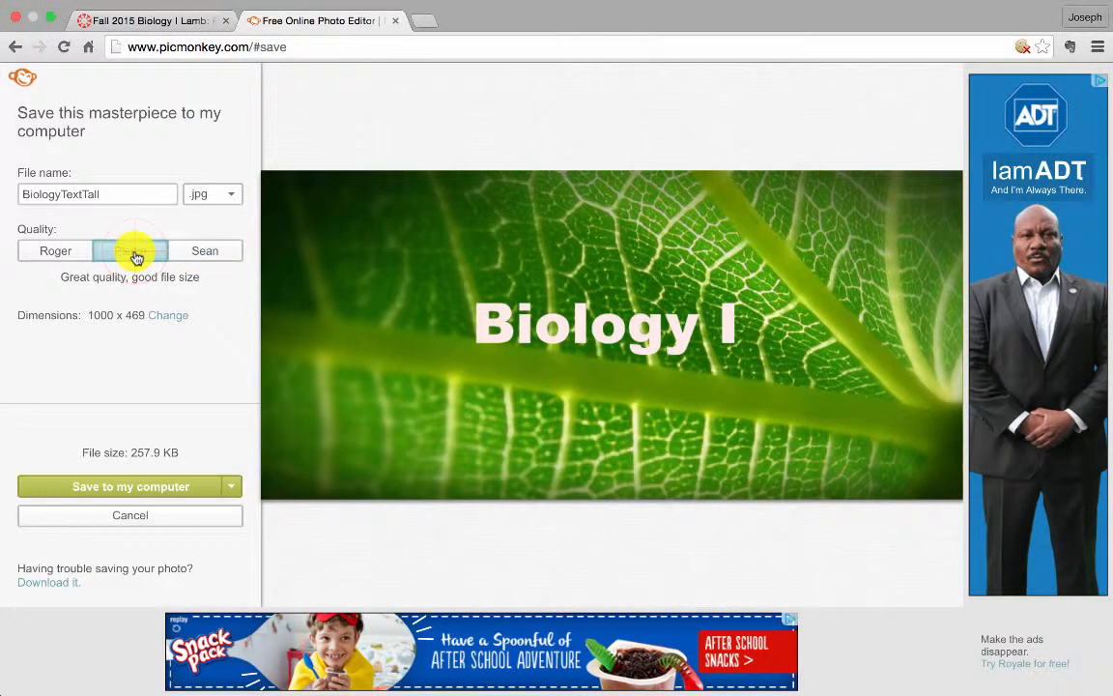
{"action": "left_click", "coordinate": [142, 486]}
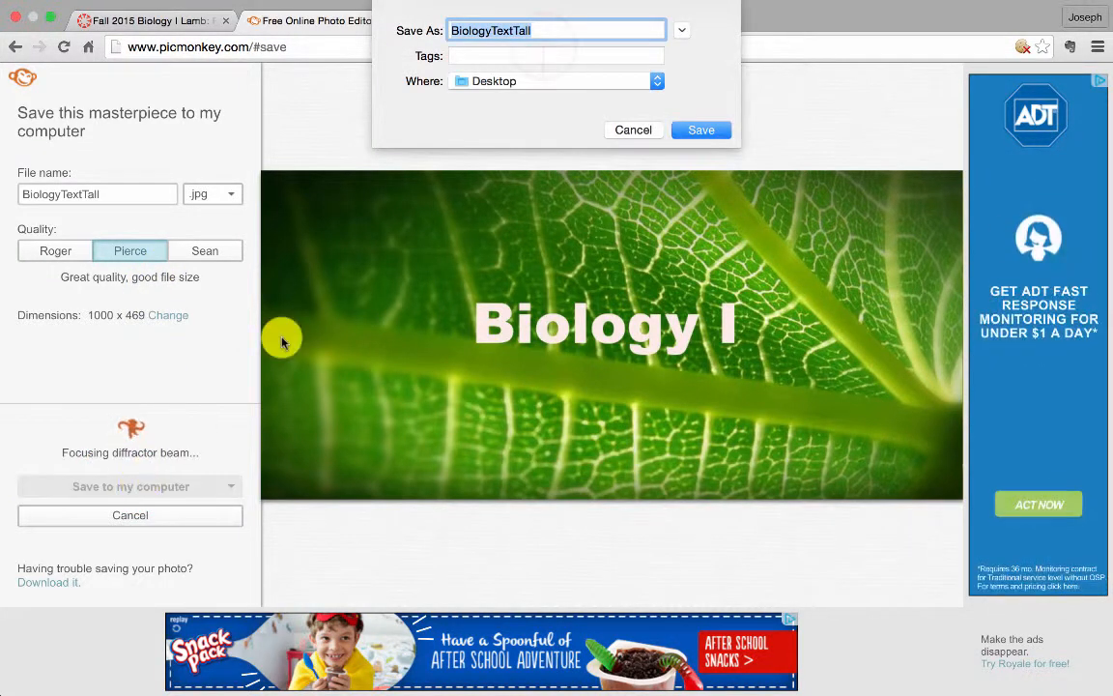
{"action": "left_click", "coordinate": [541, 30]}
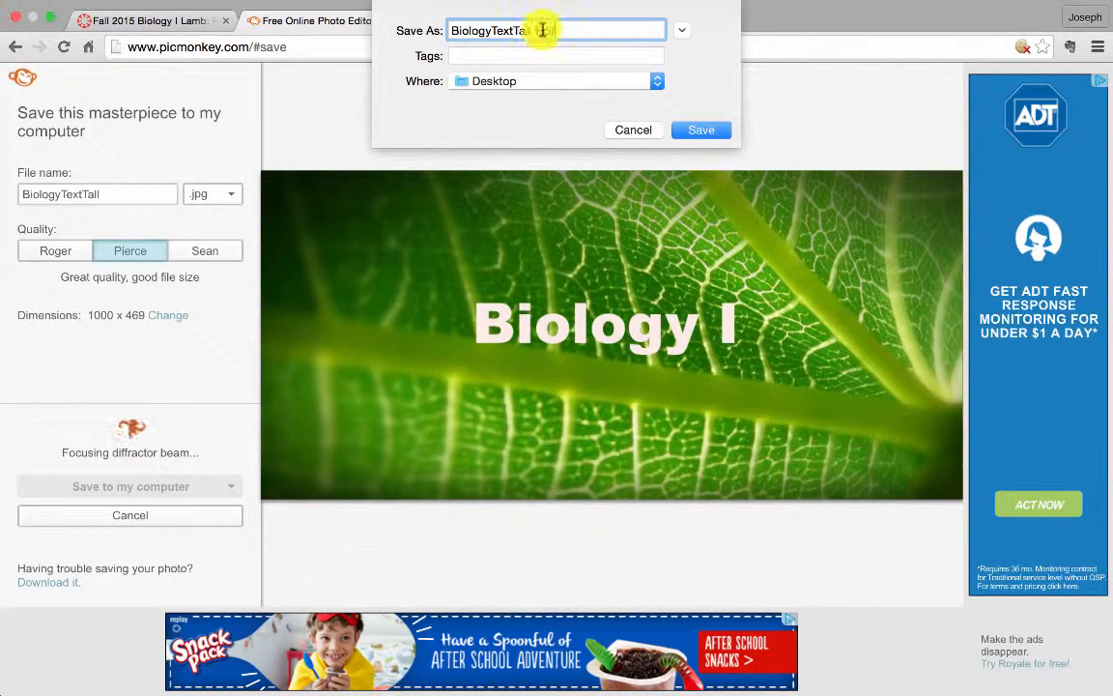
{"action": "type", "text": "Edit"}
{"action": "left_click", "coordinate": [695, 129]}
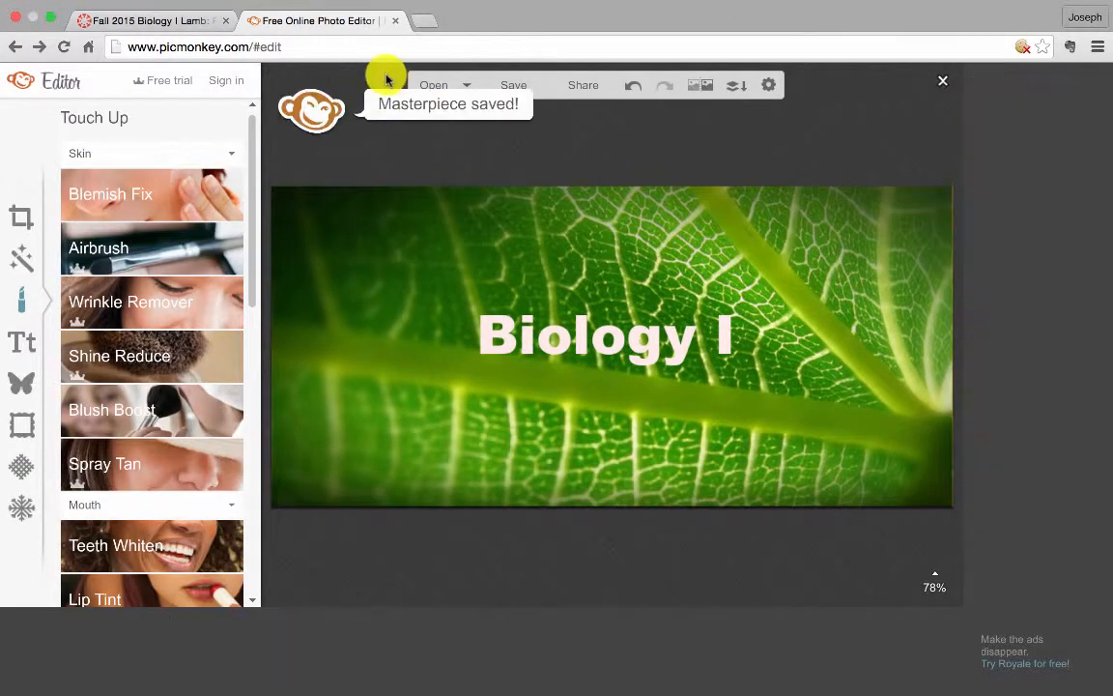
In the Canvas page editor, upload BiologyTextTall Edit.jpg from the Desktop into the course files images
{"action": "left_click", "coordinate": [179, 21]}
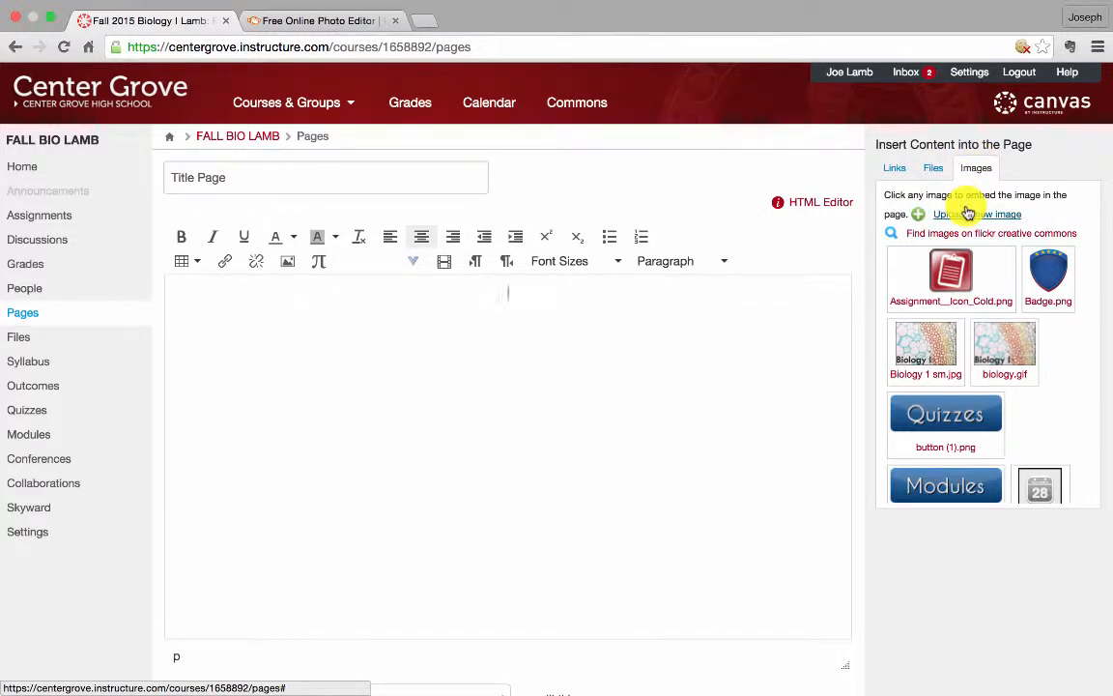
{"action": "left_click", "coordinate": [966, 214]}
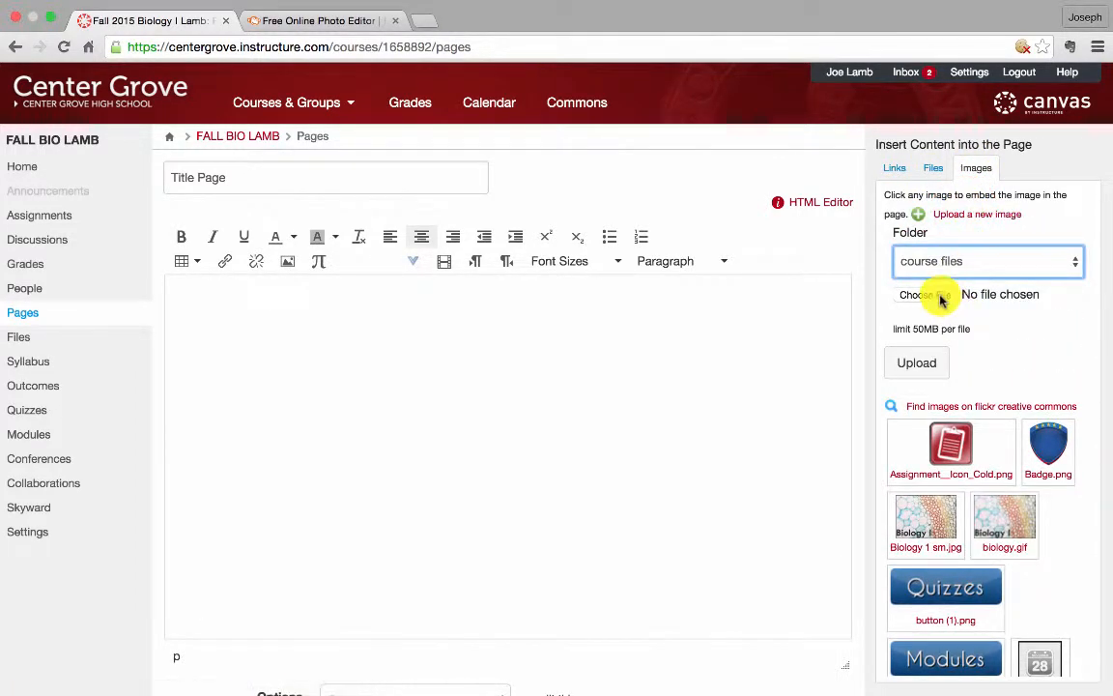
{"action": "left_click", "coordinate": [940, 299]}
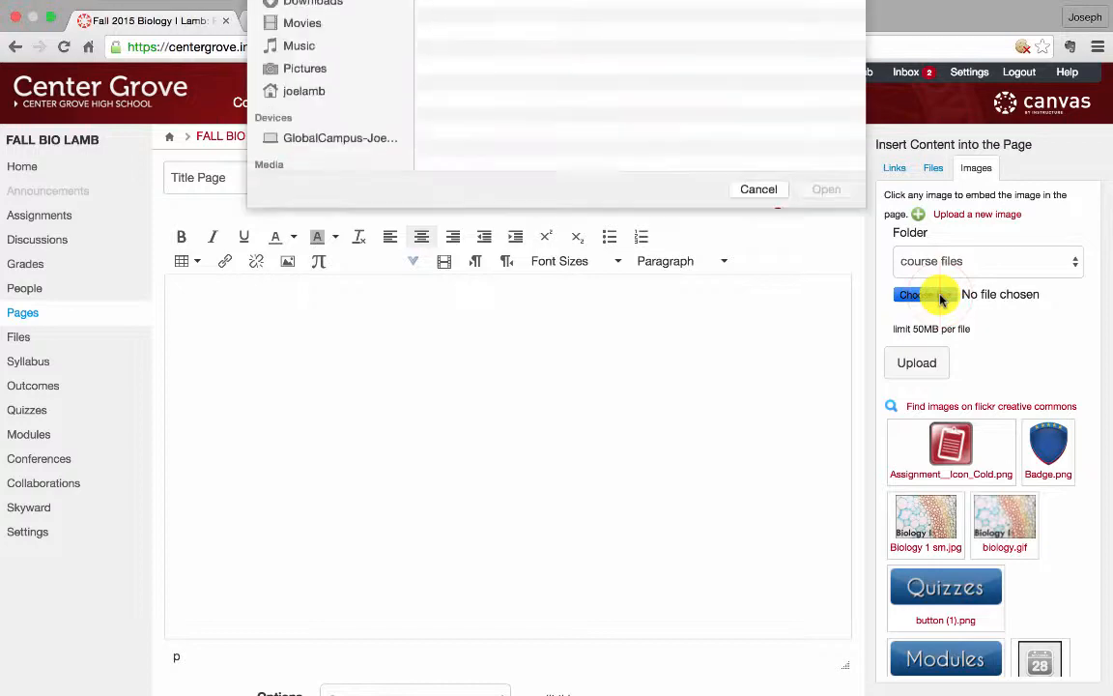
{"action": "left_click", "coordinate": [536, 67]}
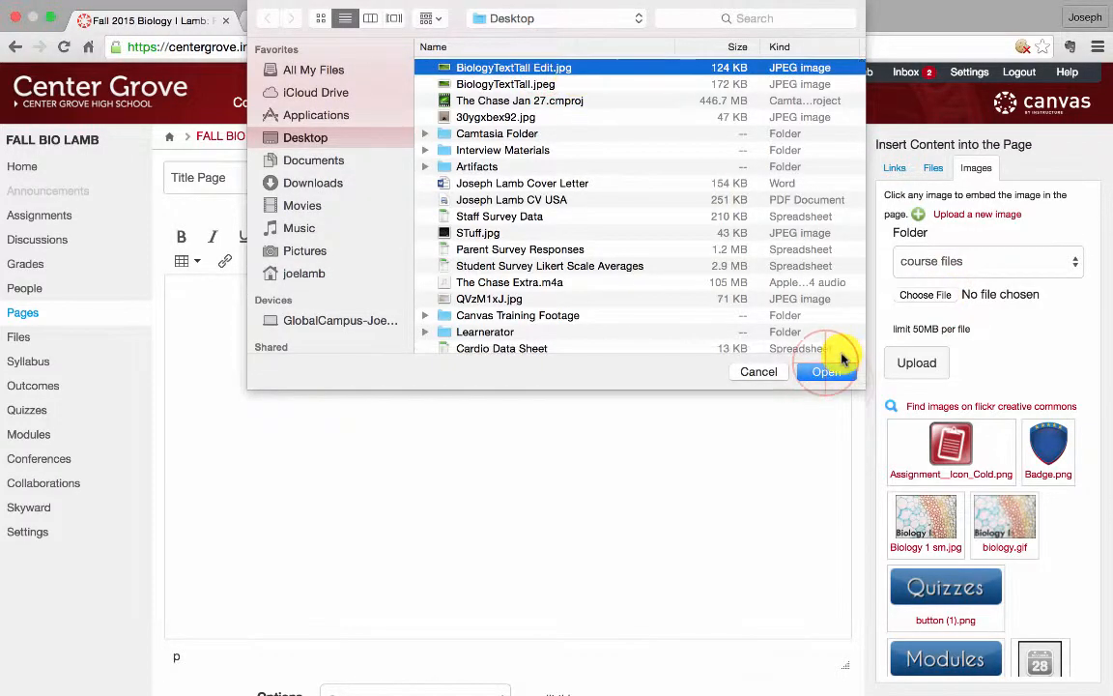
{"action": "left_click", "coordinate": [829, 372]}
{"action": "left_click", "coordinate": [923, 365]}
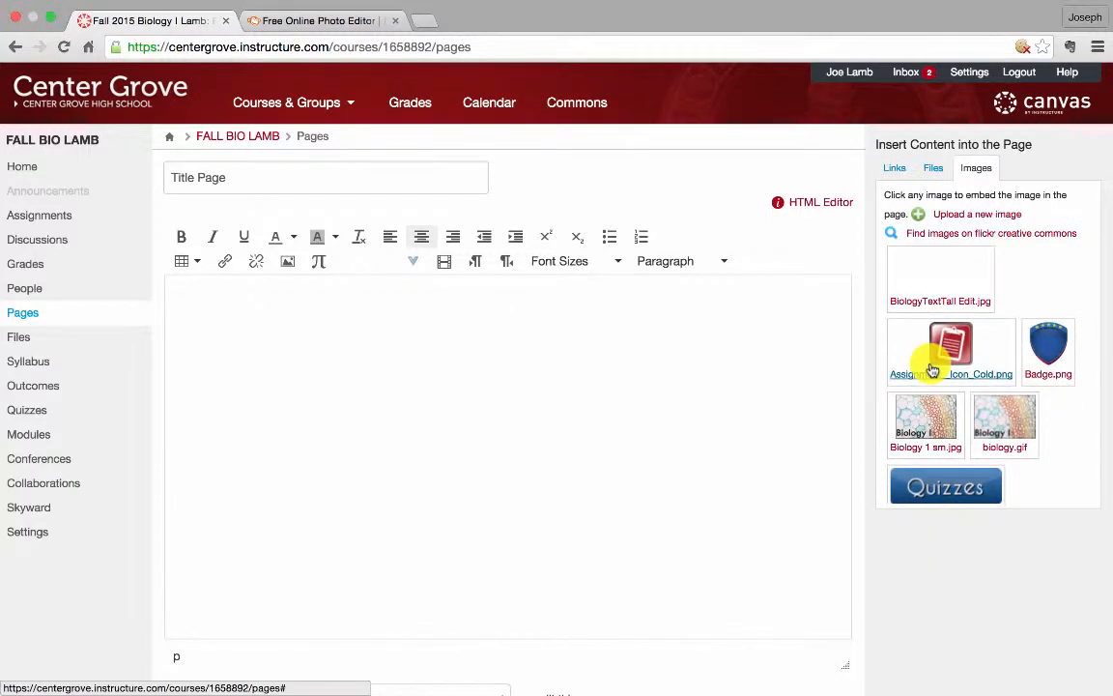
Embed the uploaded banner image in the Title Page and resize it smaller
{"action": "left_click", "coordinate": [695, 398]}
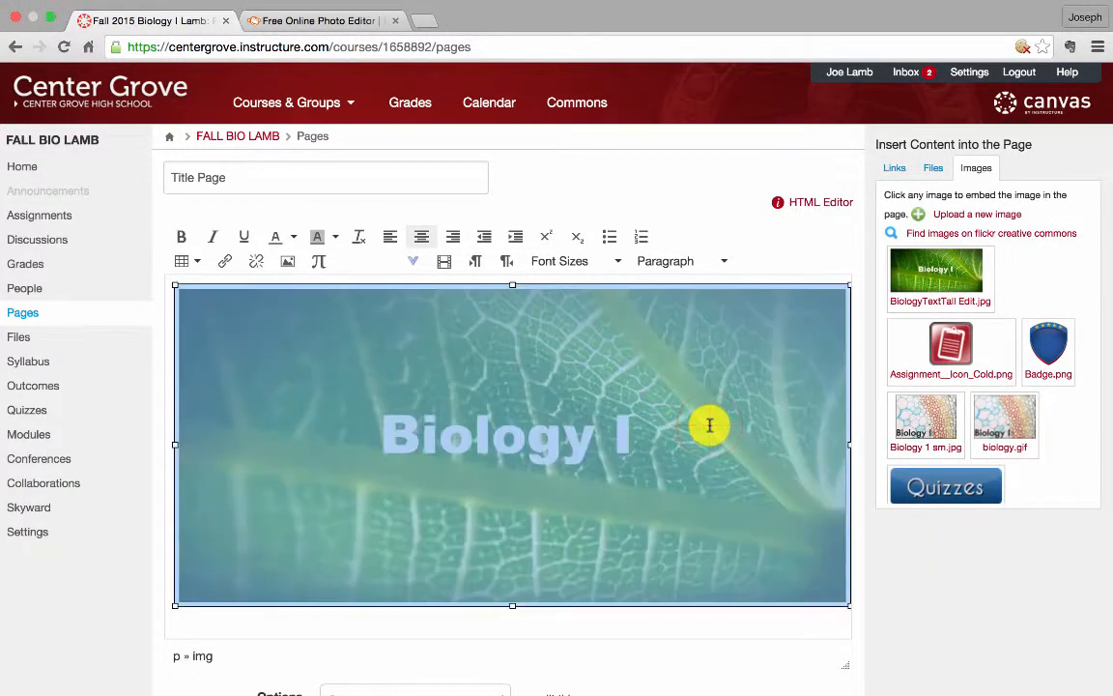
{"action": "left_click_drag", "start_coordinate": [847, 603], "coordinate": [734, 498]}
{"action": "left_click", "coordinate": [808, 436]}
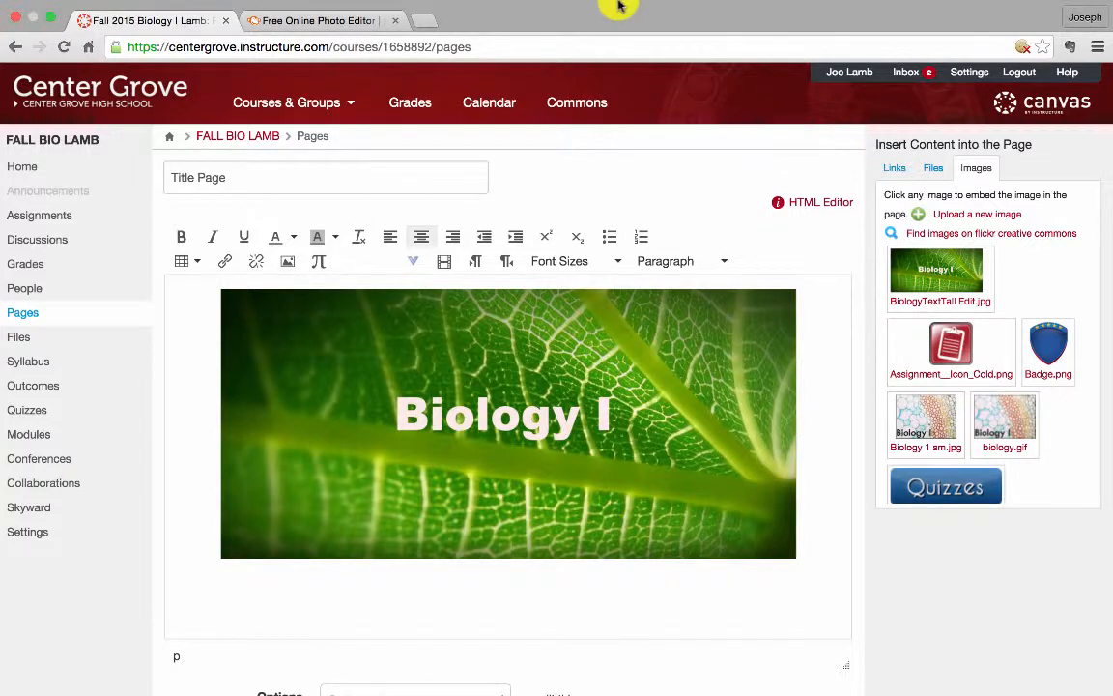
Open dabuttonfactory.com in a new browser tab
{"action": "key", "text": "super+t"}
{"action": "type", "text": "dabuttonfactory.com"}
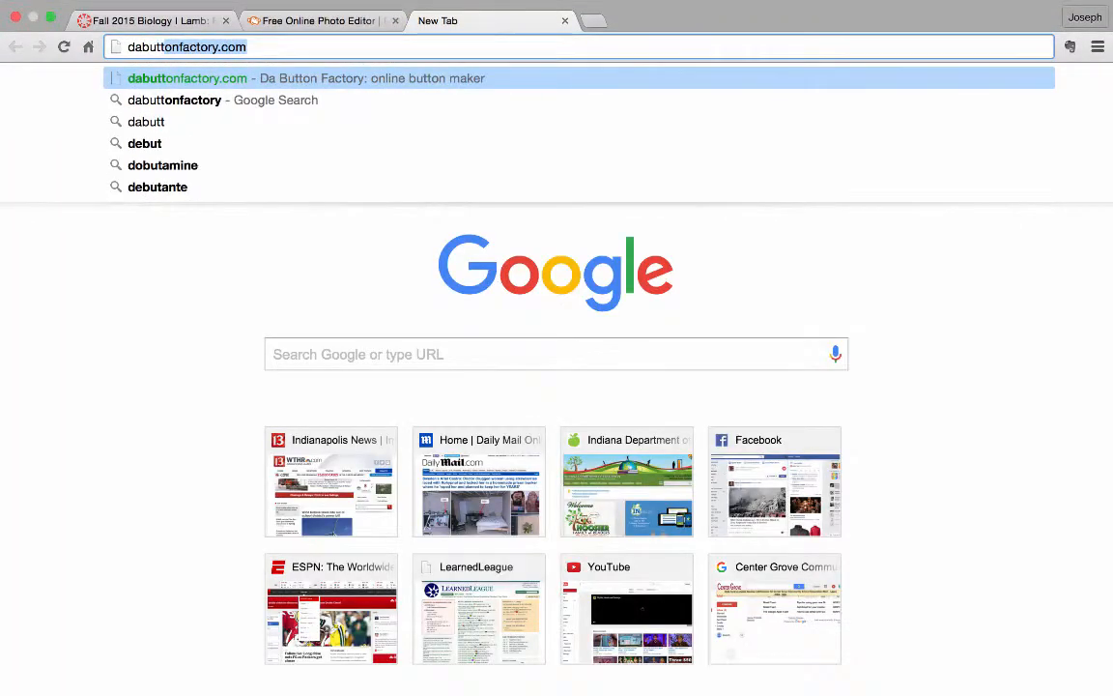
{"action": "key", "text": "Return"}
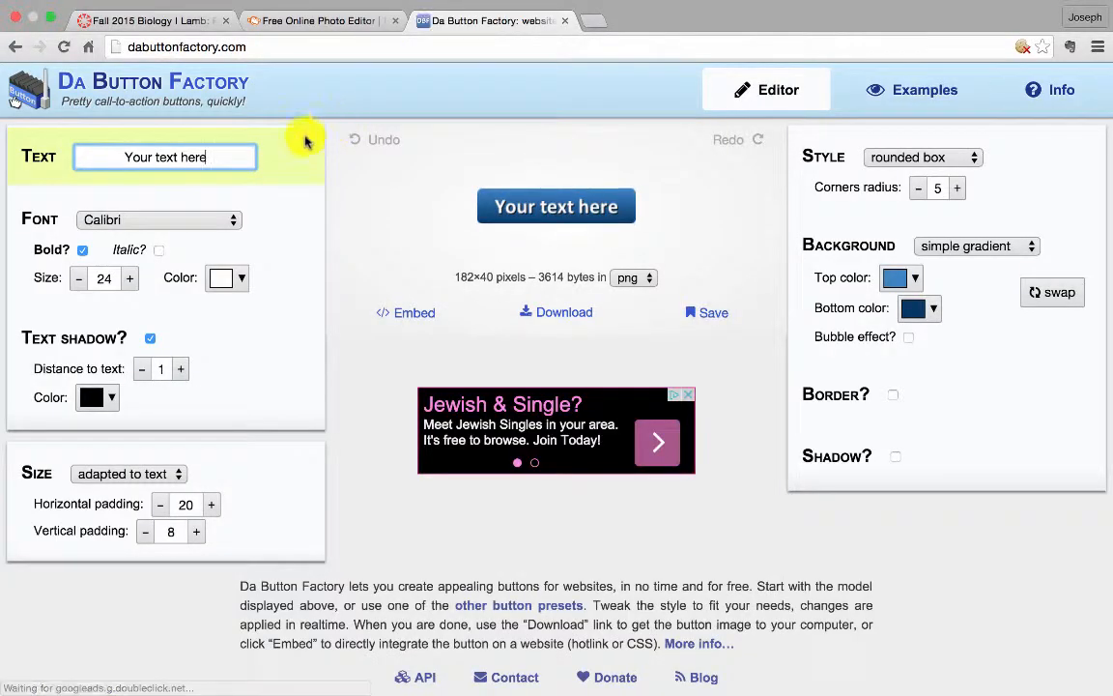
Set the button text to "Quizzes"
{"action": "left_click", "coordinate": [227, 157]}
{"action": "key", "text": "BackSpace"}
{"action": "key", "text": "BackSpace"}
{"action": "key", "text": "BackSpace"}
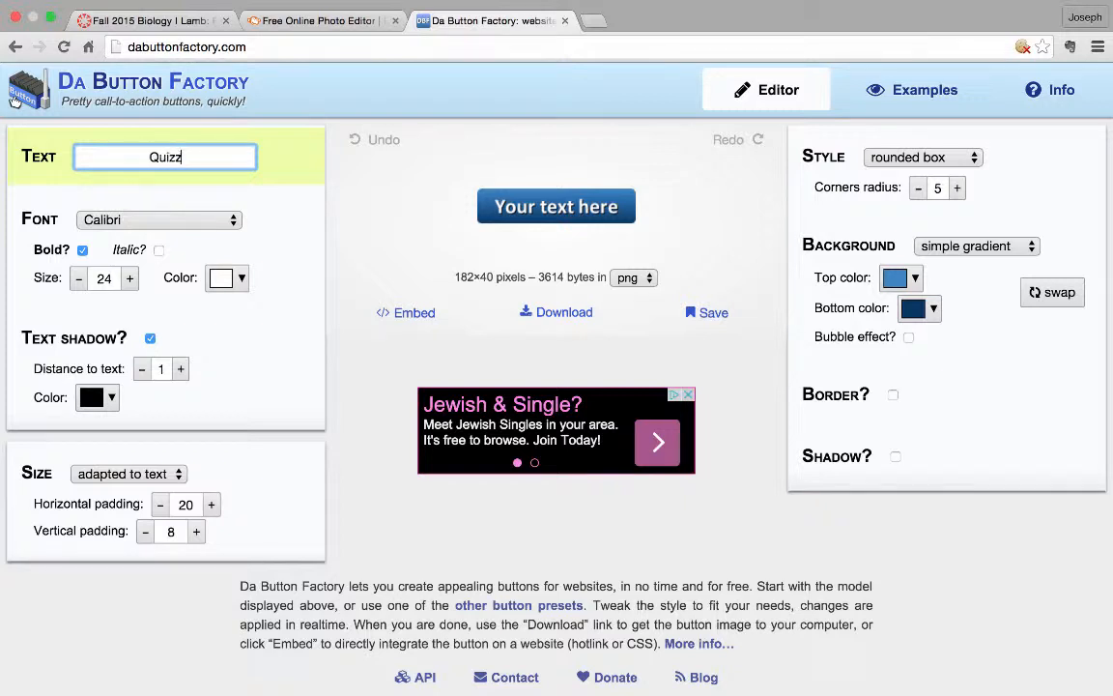
{"action": "left_click", "coordinate": [286, 199]}
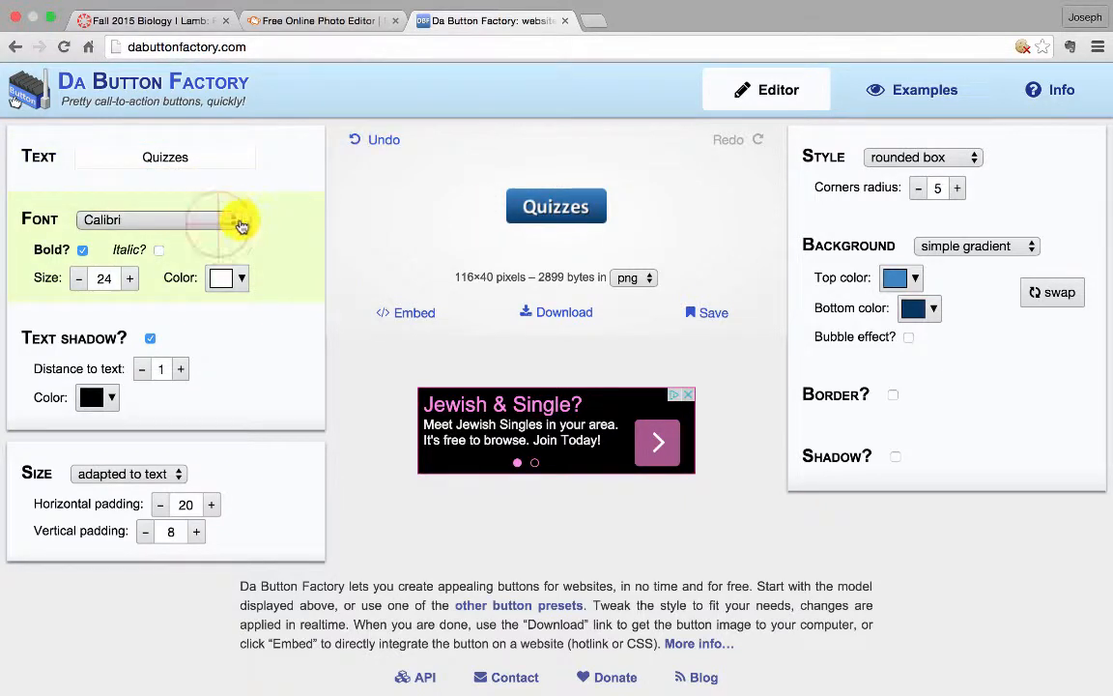
Set the button font to Open Sans
{"action": "left_click", "coordinate": [230, 222]}
{"action": "left_click", "coordinate": [219, 236]}
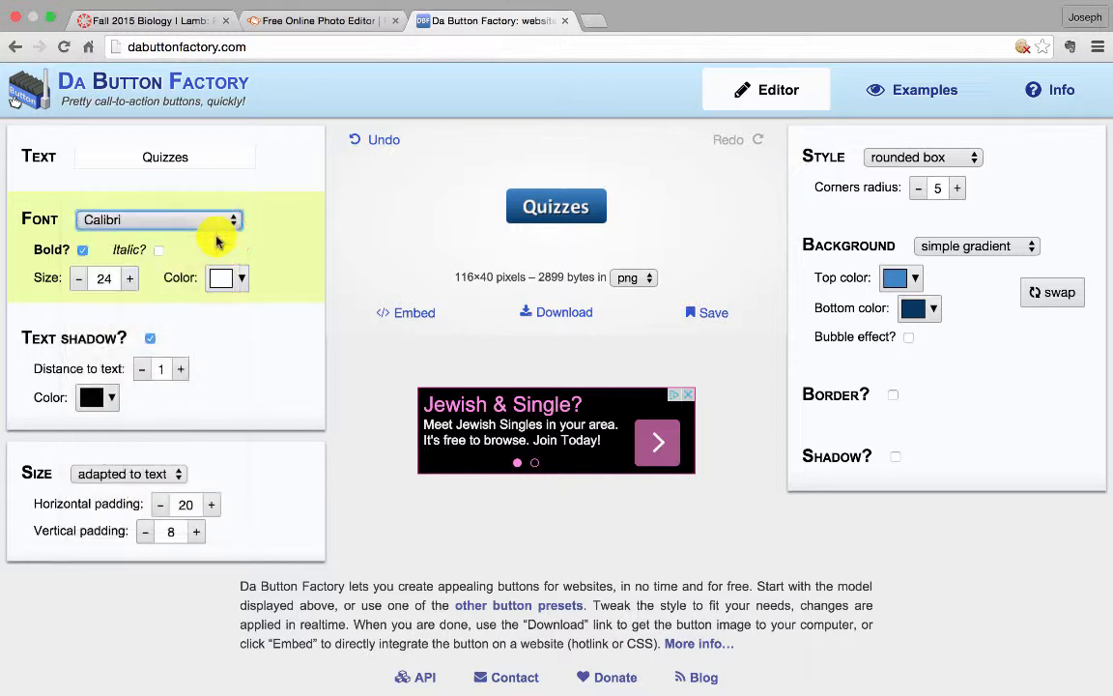
{"action": "left_click", "coordinate": [155, 253]}
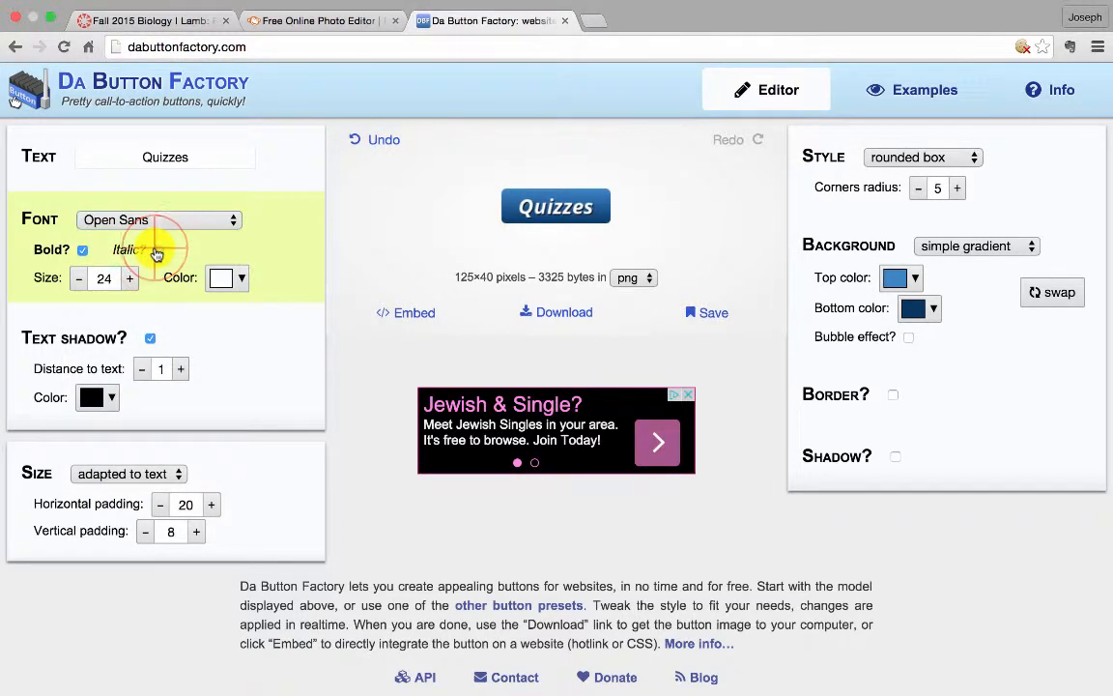
{"action": "left_click", "coordinate": [156, 253]}
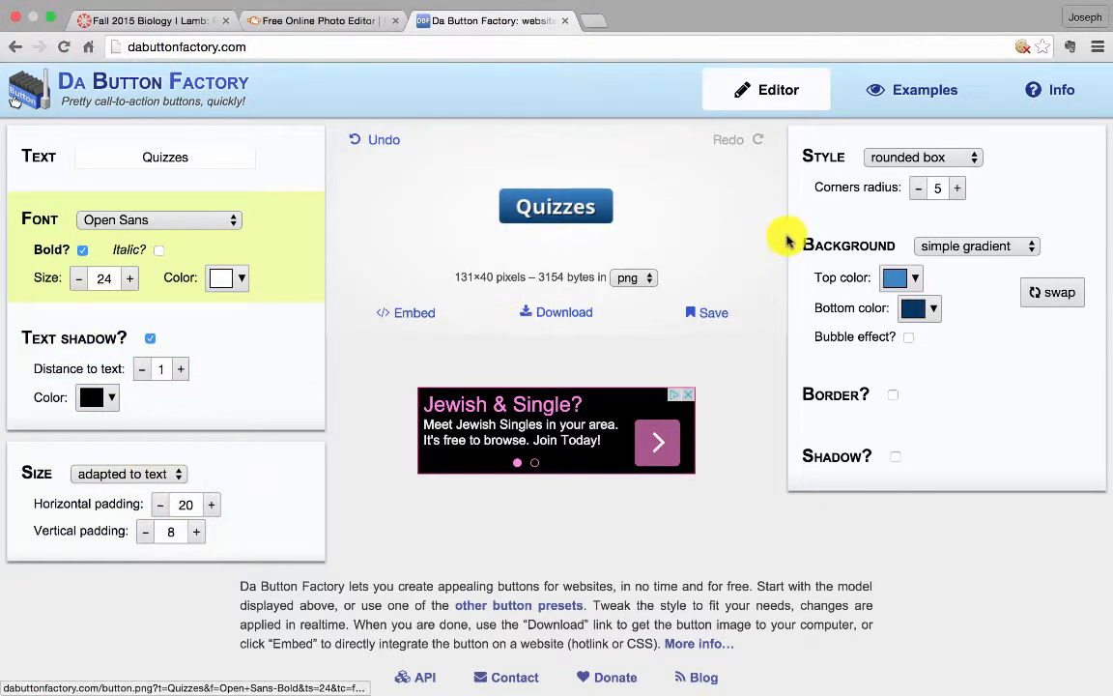
Change the button background to a unicolored green #93c47d
{"action": "left_click", "coordinate": [898, 278]}
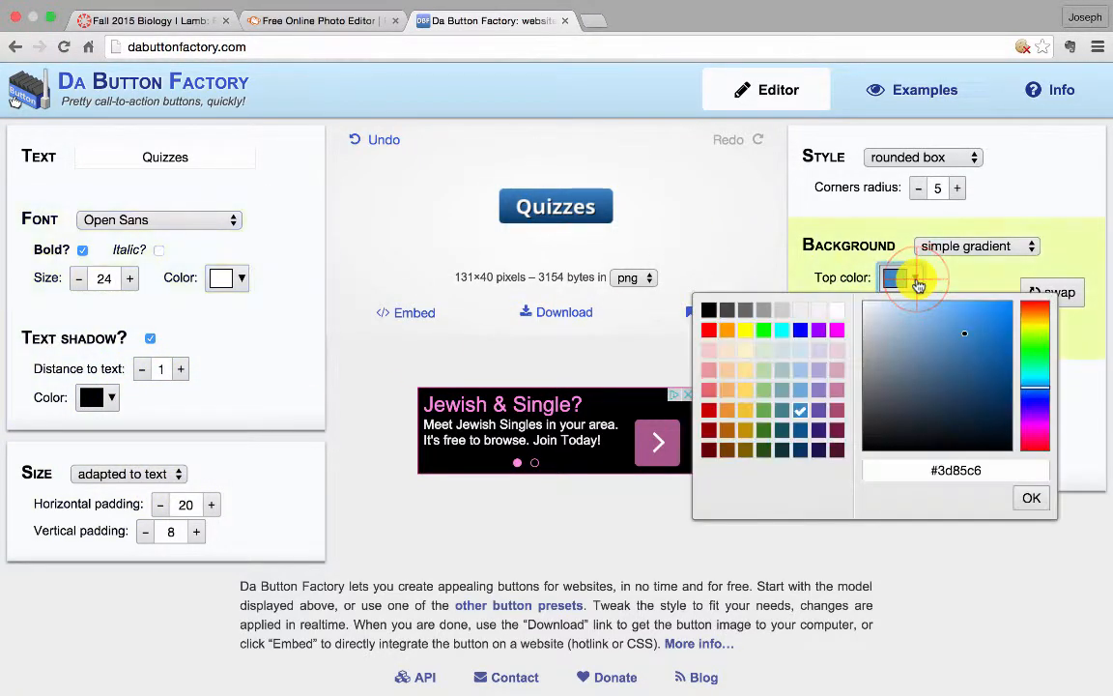
{"action": "left_click", "coordinate": [781, 389]}
{"action": "left_click", "coordinate": [764, 391]}
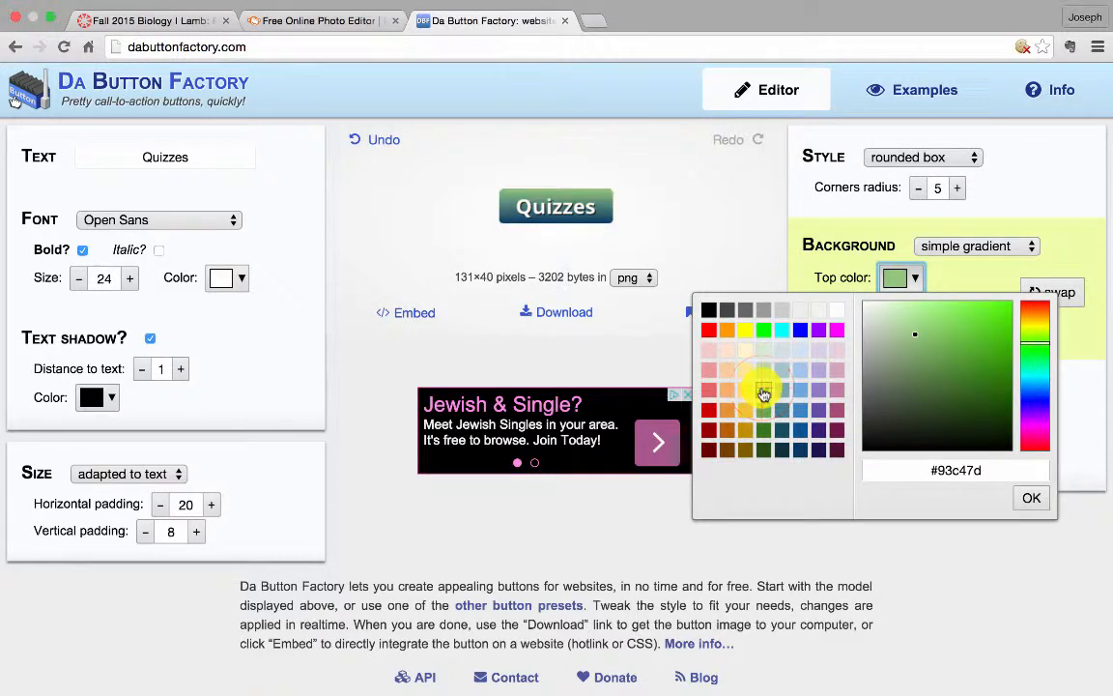
{"action": "left_click", "coordinate": [928, 245]}
{"action": "left_click", "coordinate": [970, 216]}
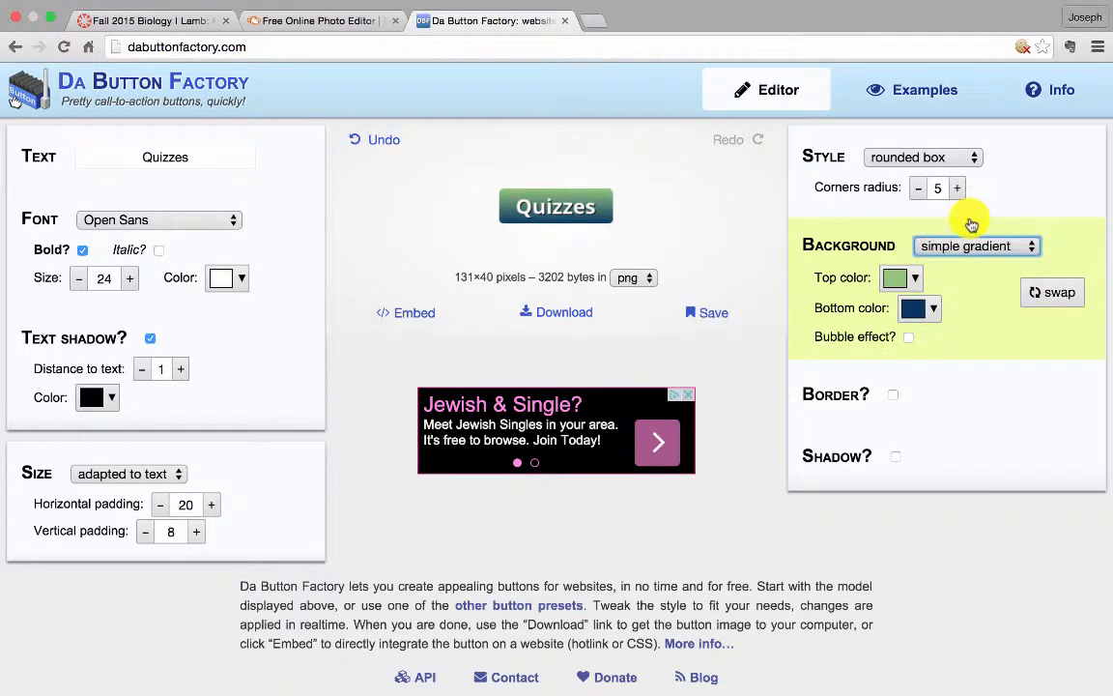
Enable the button's border, toggling the shadow option on and back off
{"action": "left_click", "coordinate": [895, 340]}
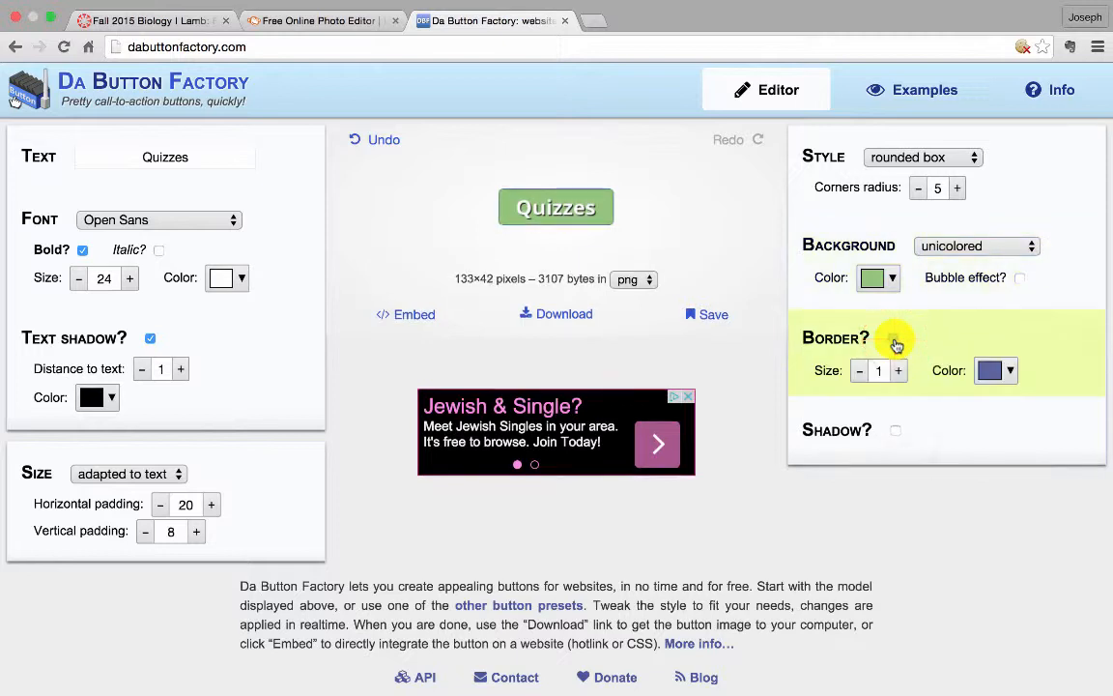
{"action": "left_click", "coordinate": [895, 431]}
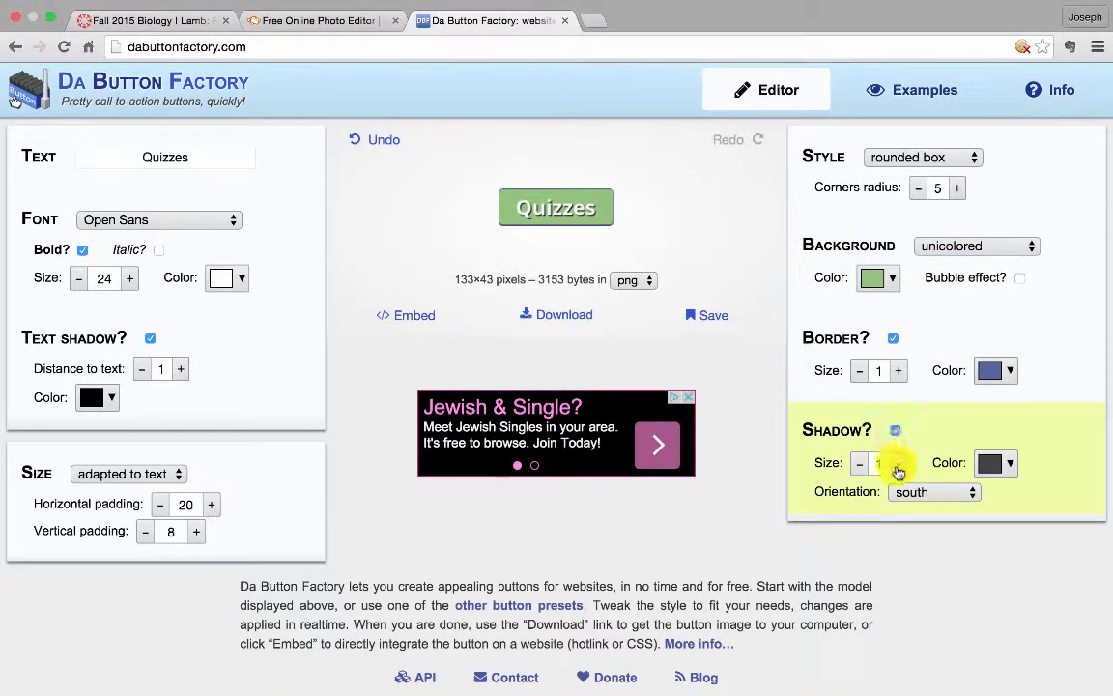
{"action": "left_click", "coordinate": [896, 432]}
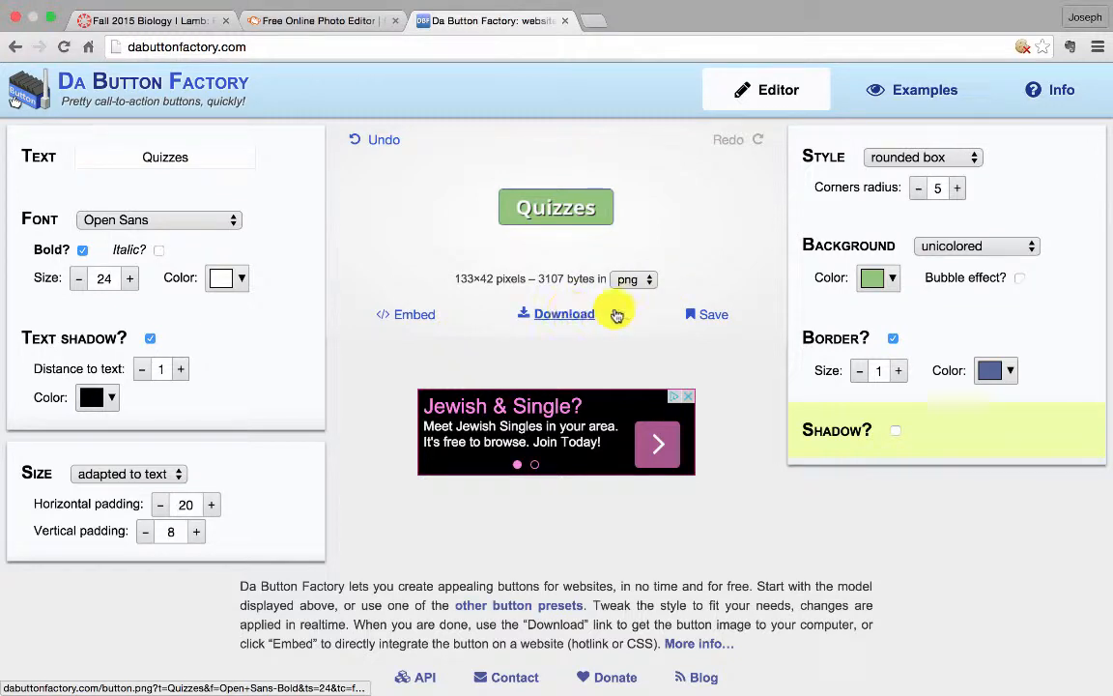
Download the Quizzes button as a PNG and open the downloaded file
{"action": "left_click", "coordinate": [705, 315]}
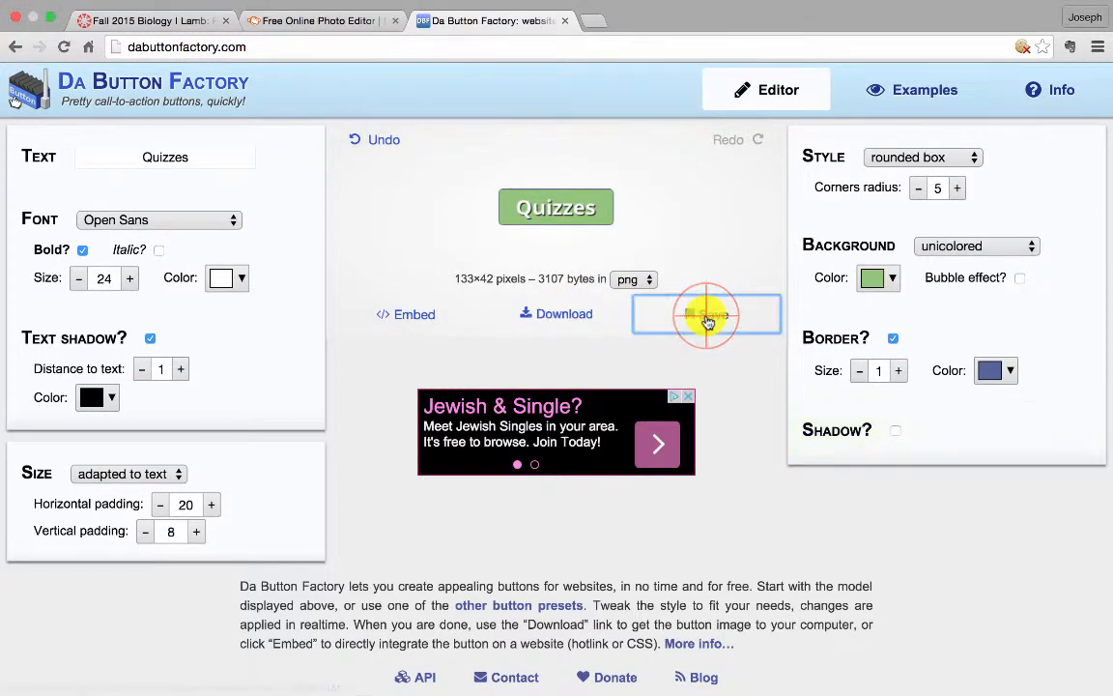
{"action": "left_click", "coordinate": [768, 309]}
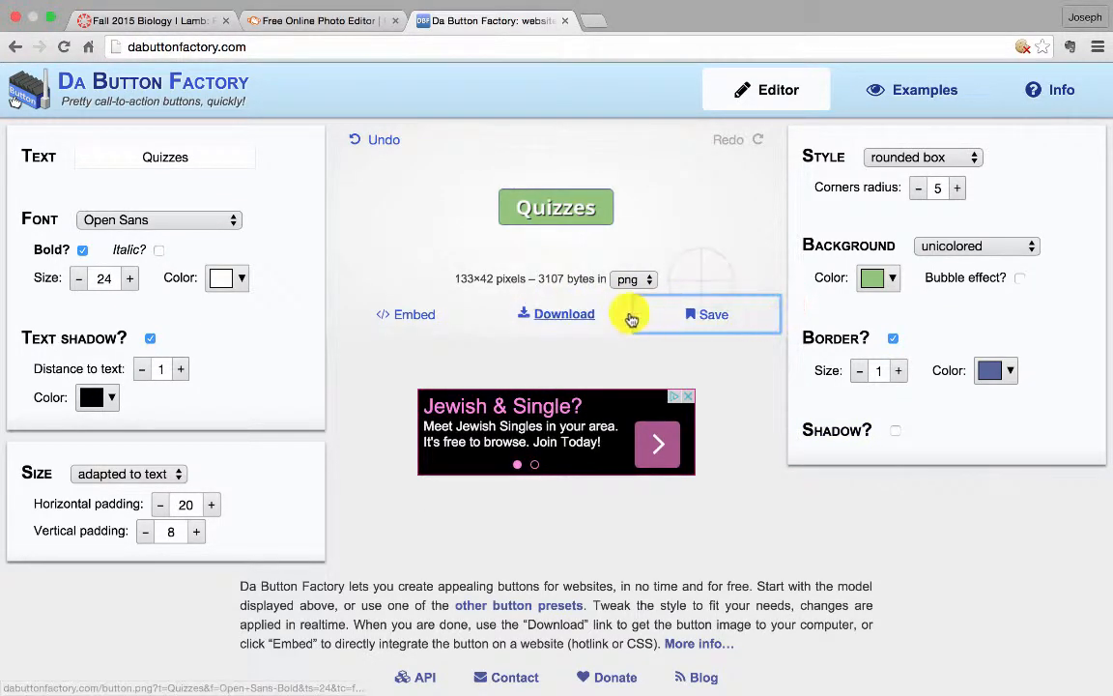
{"action": "left_click", "coordinate": [577, 317]}
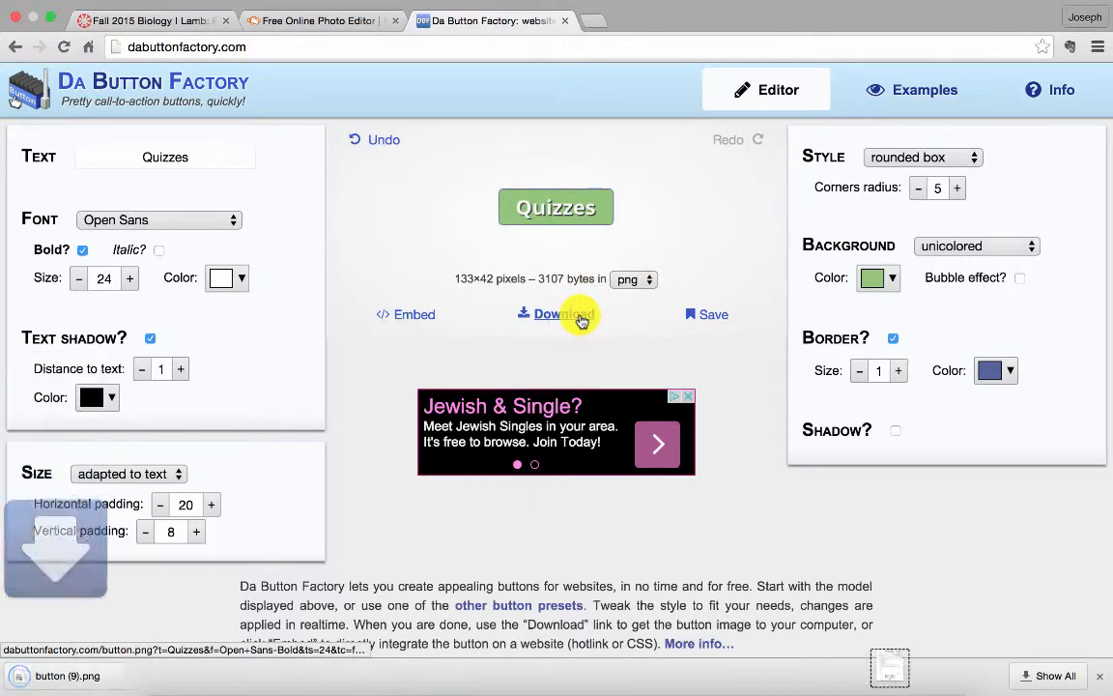
{"action": "left_click", "coordinate": [138, 679]}
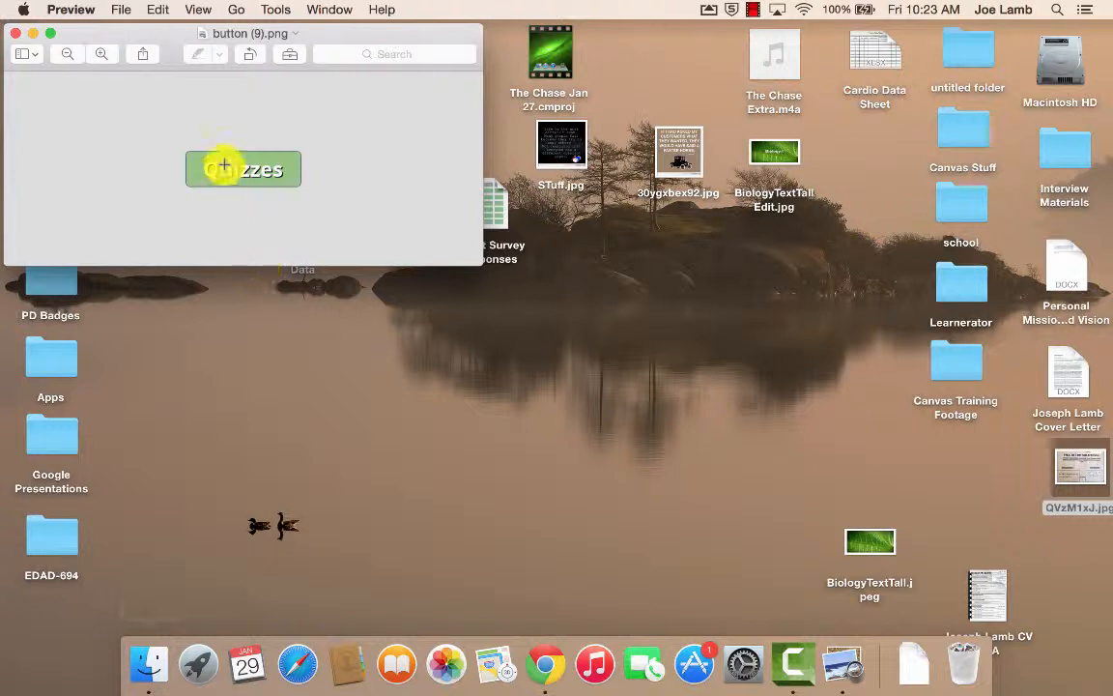
Duplicate the button image and save the copy as "Quizzes Button" PNG on the Desktop, closing the original
{"action": "left_click", "coordinate": [120, 11]}
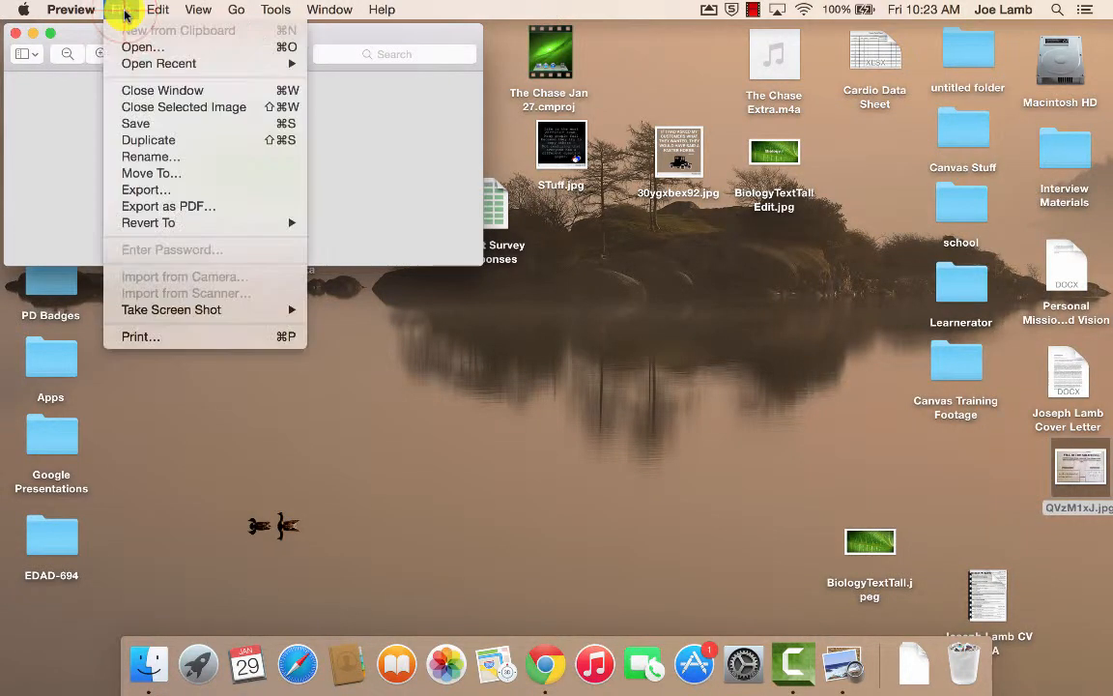
{"action": "left_click", "coordinate": [158, 127]}
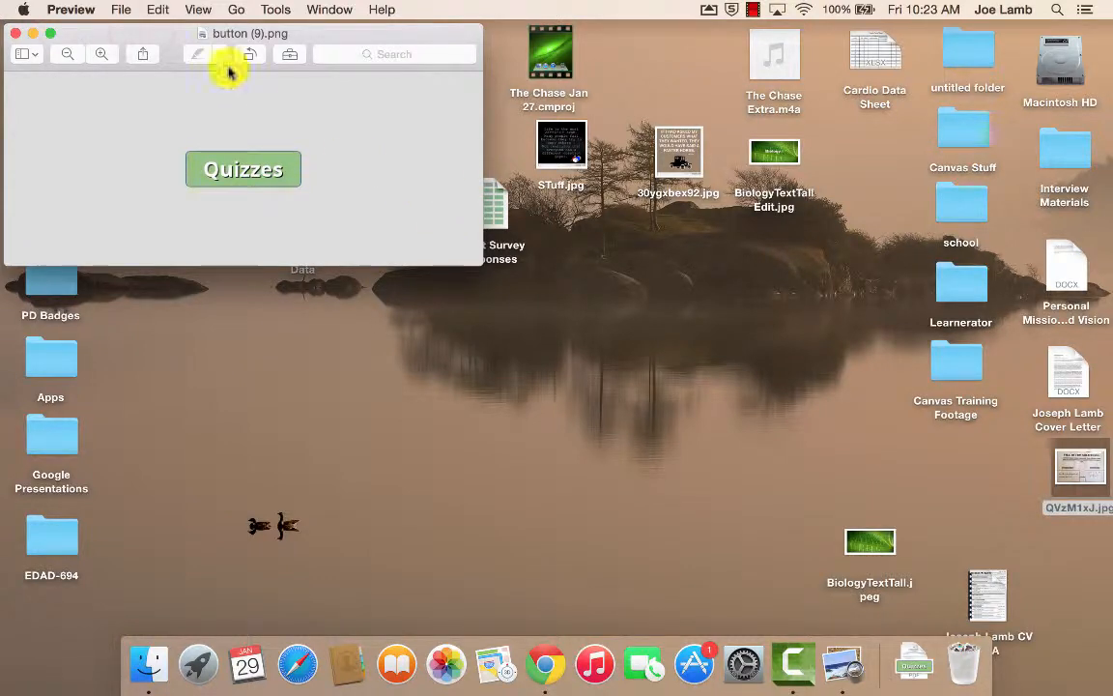
{"action": "left_click", "coordinate": [121, 11]}
{"action": "left_click", "coordinate": [152, 141]}
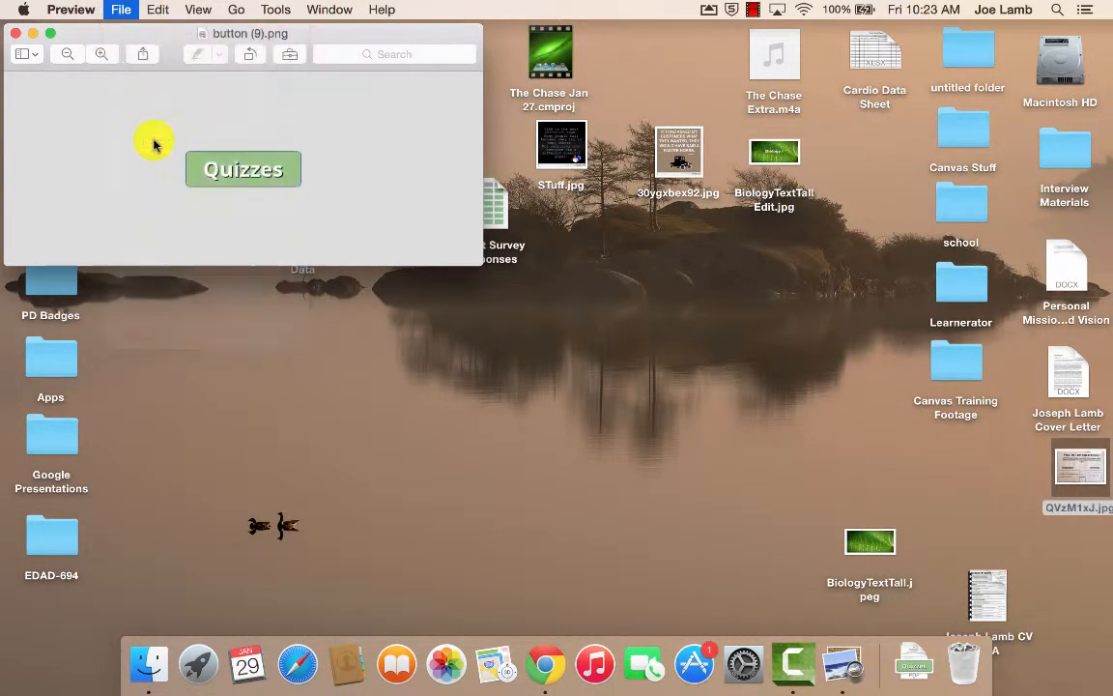
{"action": "left_click", "coordinate": [31, 54]}
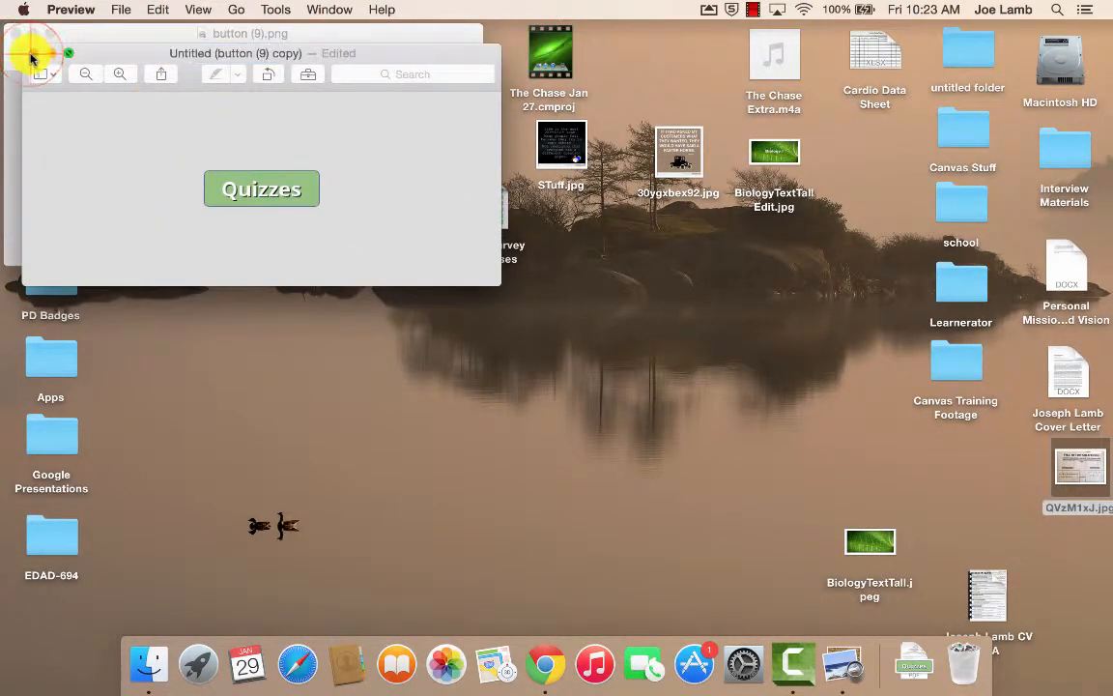
{"action": "left_click", "coordinate": [290, 201]}
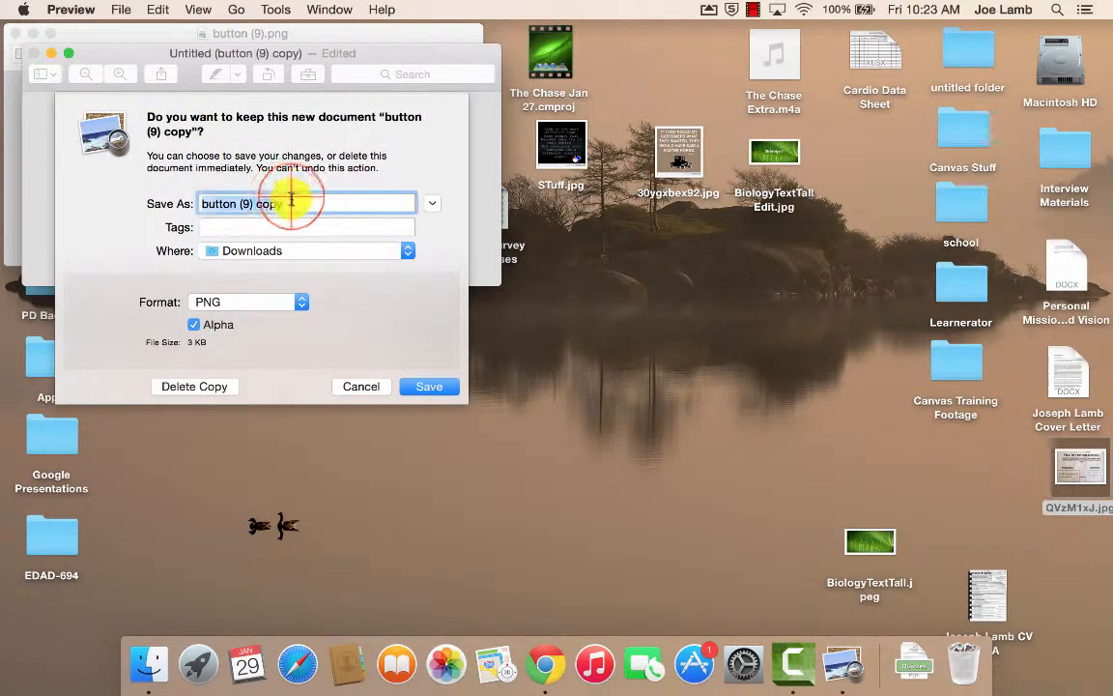
{"action": "left_click_drag", "start_coordinate": [291, 201], "coordinate": [224, 204]}
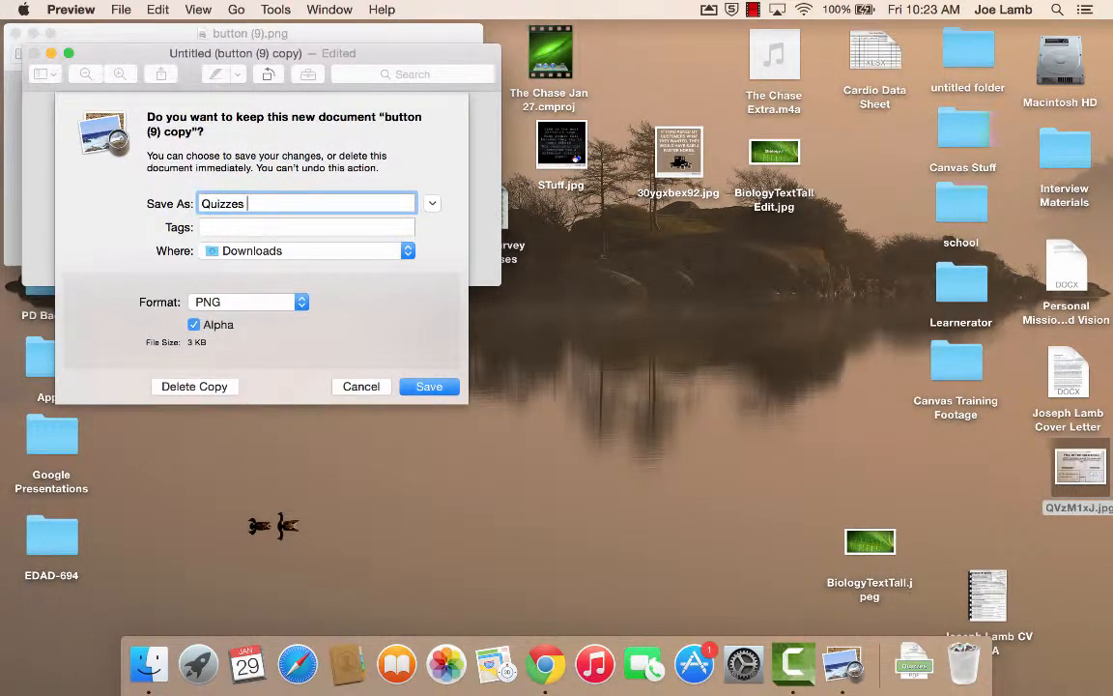
{"action": "left_click", "coordinate": [273, 250]}
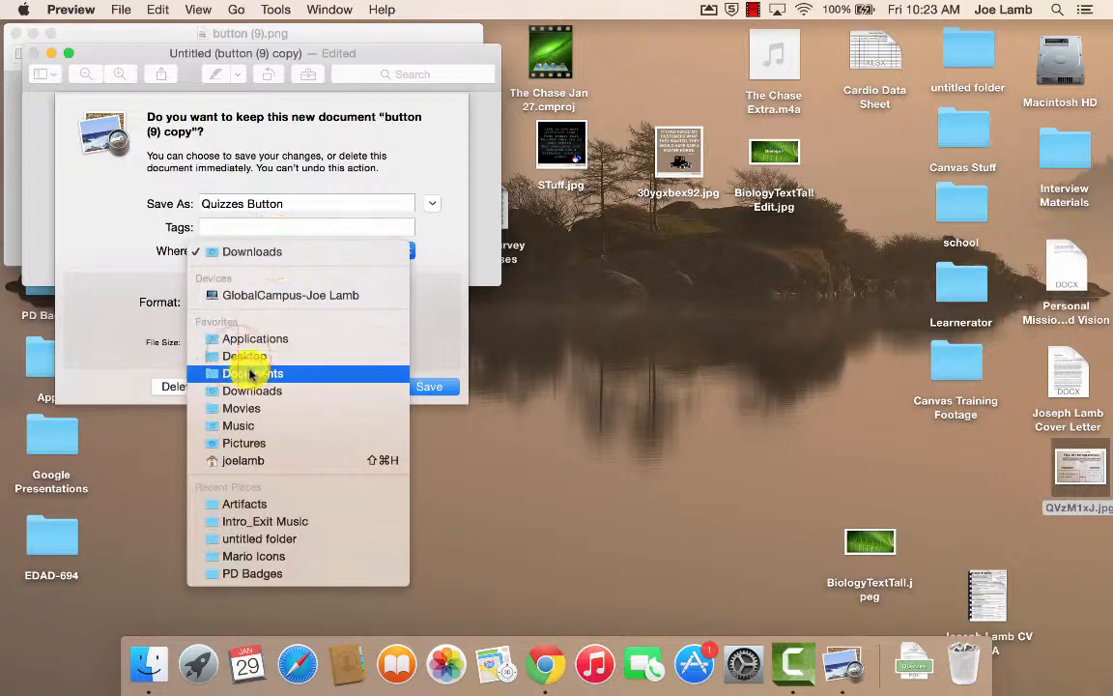
{"action": "left_click", "coordinate": [249, 356]}
{"action": "left_click", "coordinate": [431, 387]}
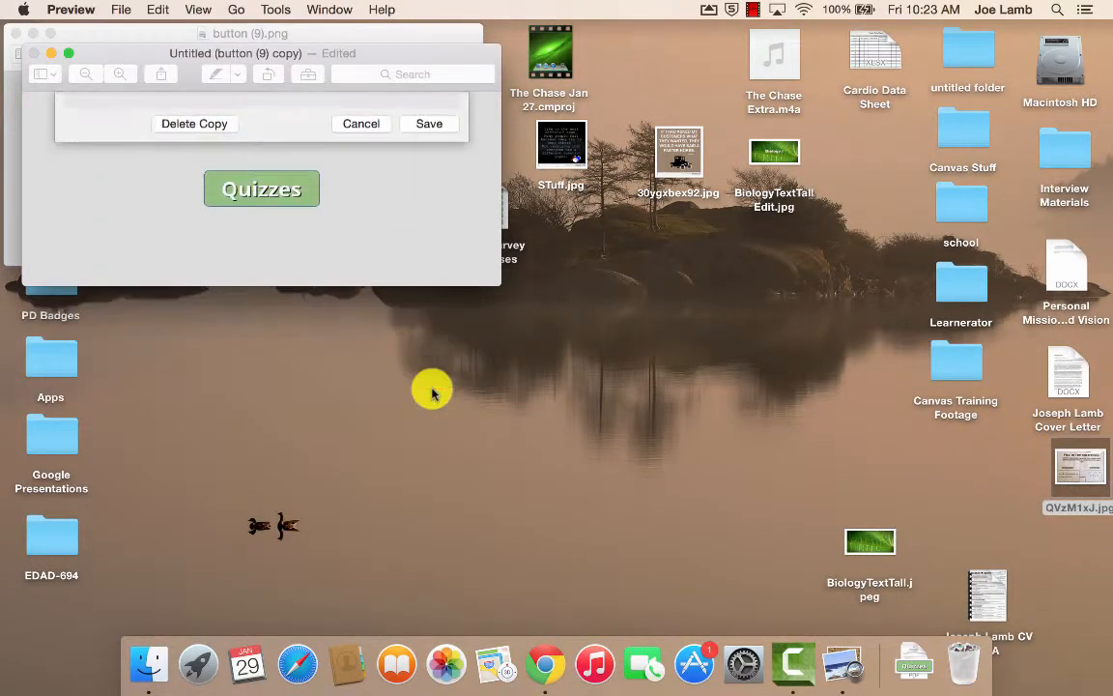
{"action": "left_click", "coordinate": [16, 33]}
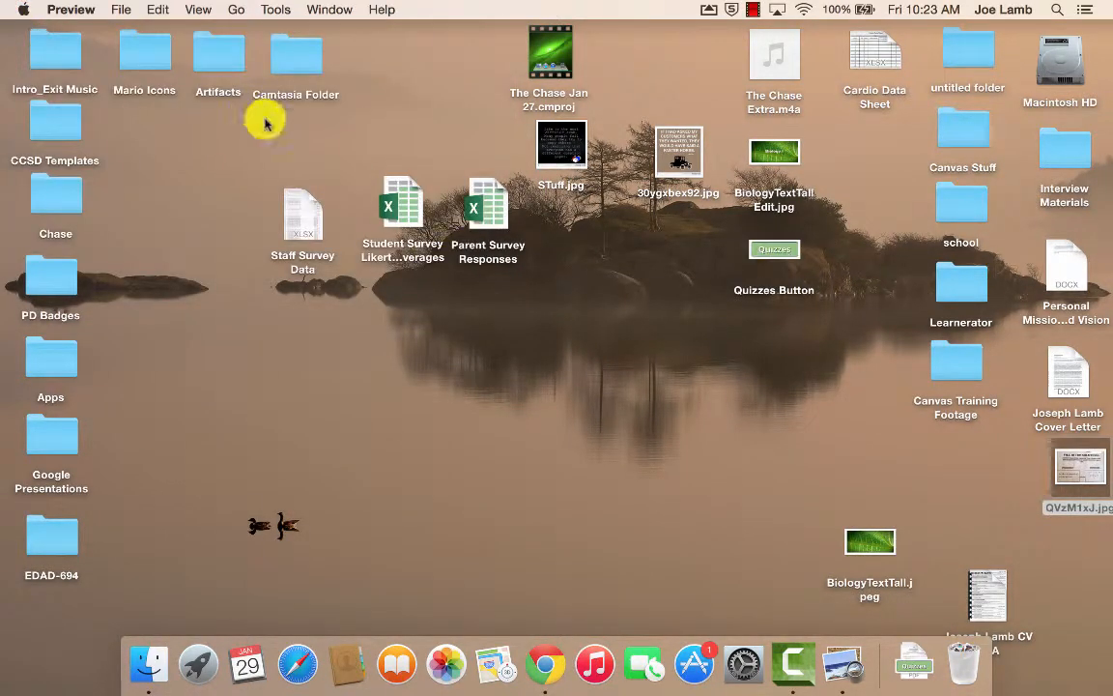
Upload the Quizzes Button image to course files and insert it below the banner on the Title Page
{"action": "key", "text": "ctrl+Right"}
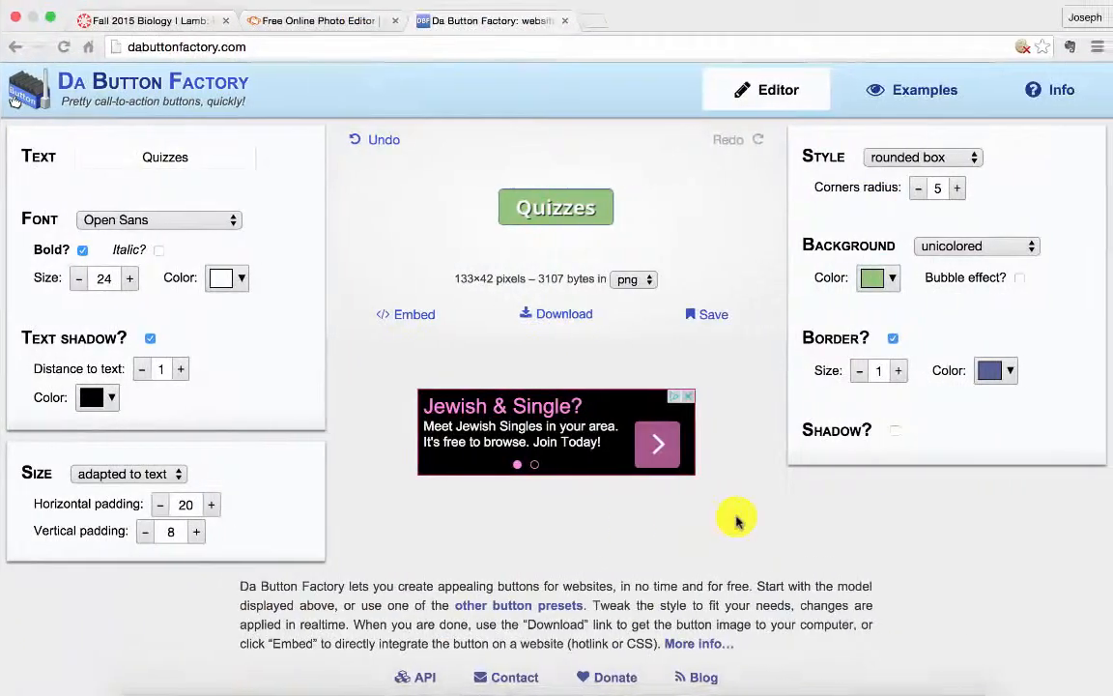
{"action": "left_click", "coordinate": [164, 24]}
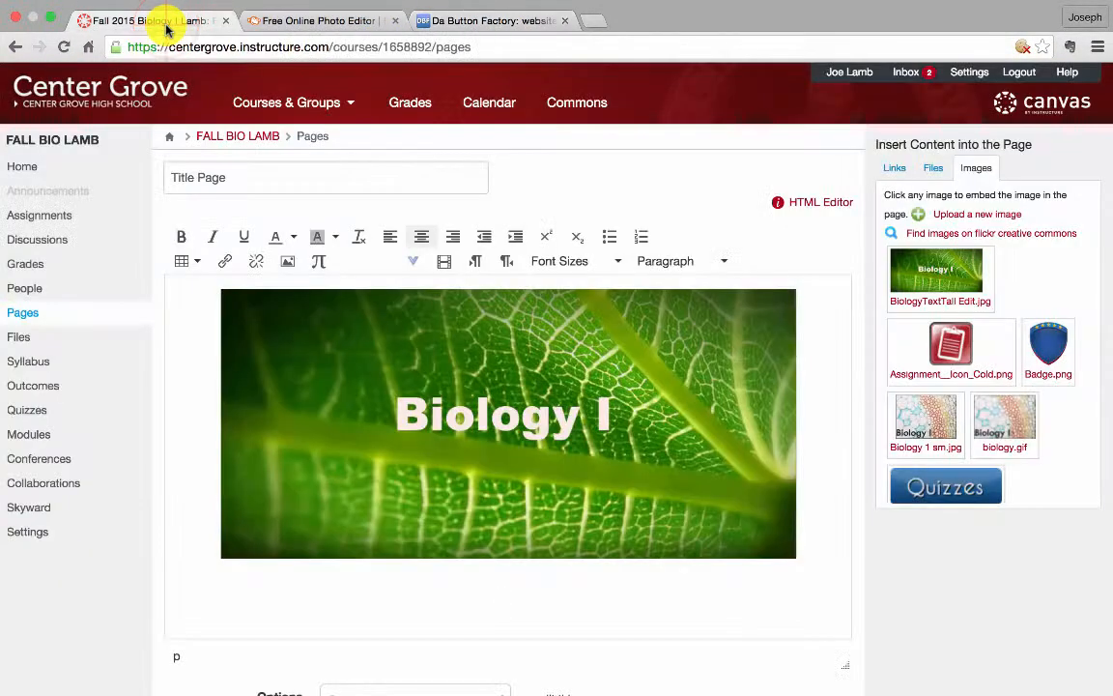
{"action": "left_click", "coordinate": [822, 542]}
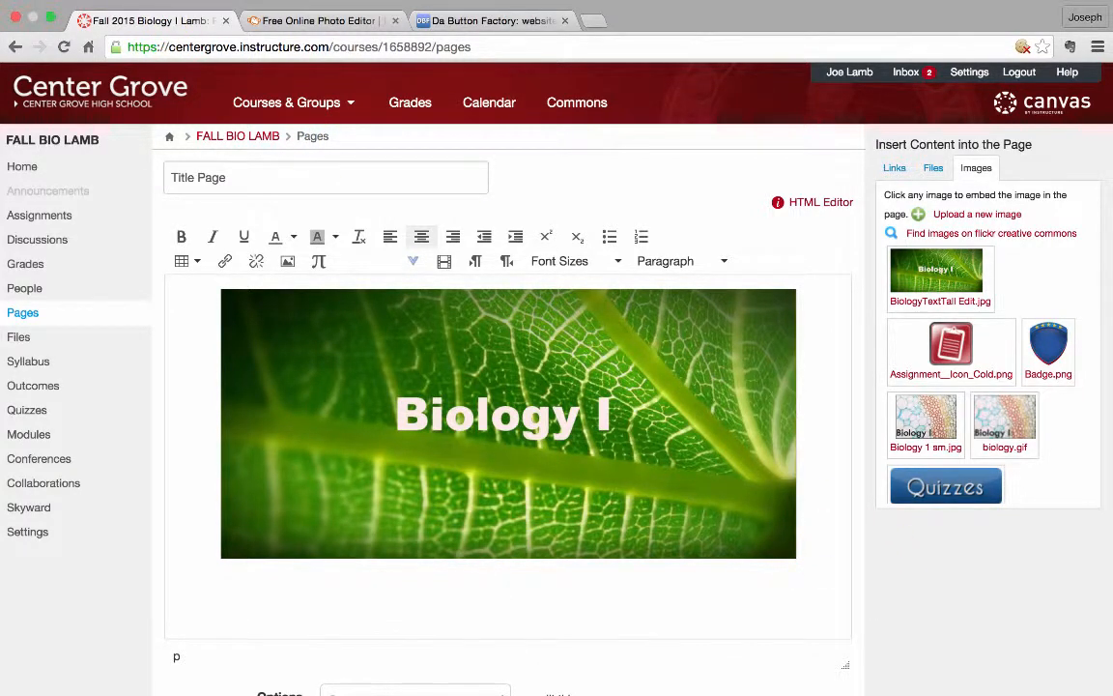
{"action": "left_click", "coordinate": [952, 217]}
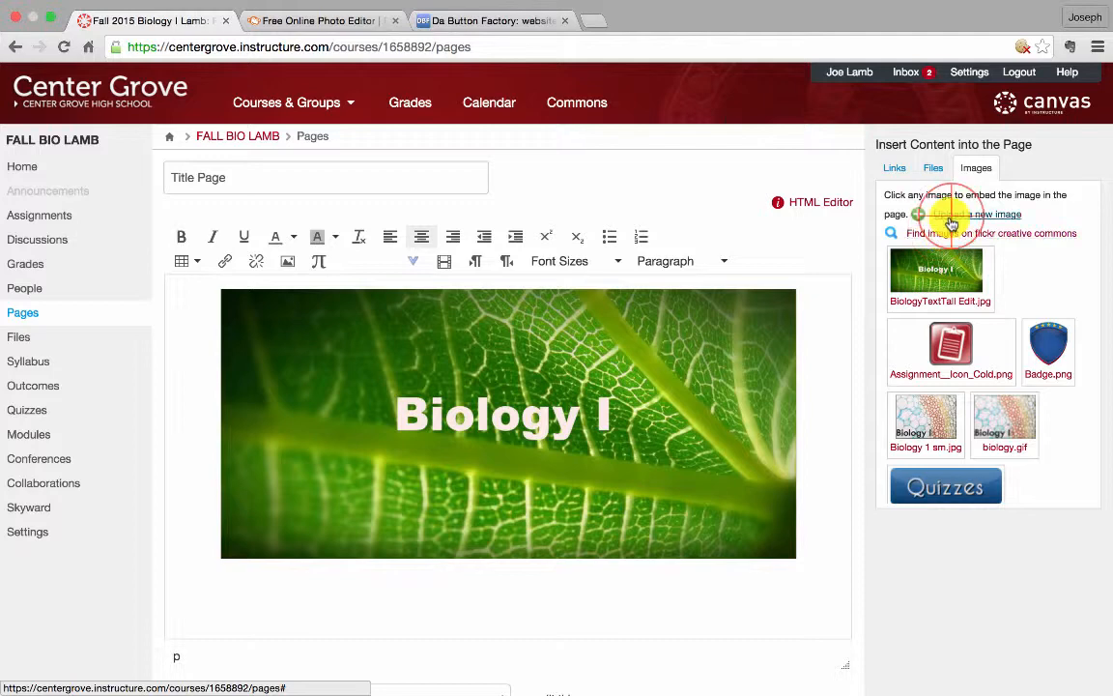
{"action": "left_click", "coordinate": [966, 251]}
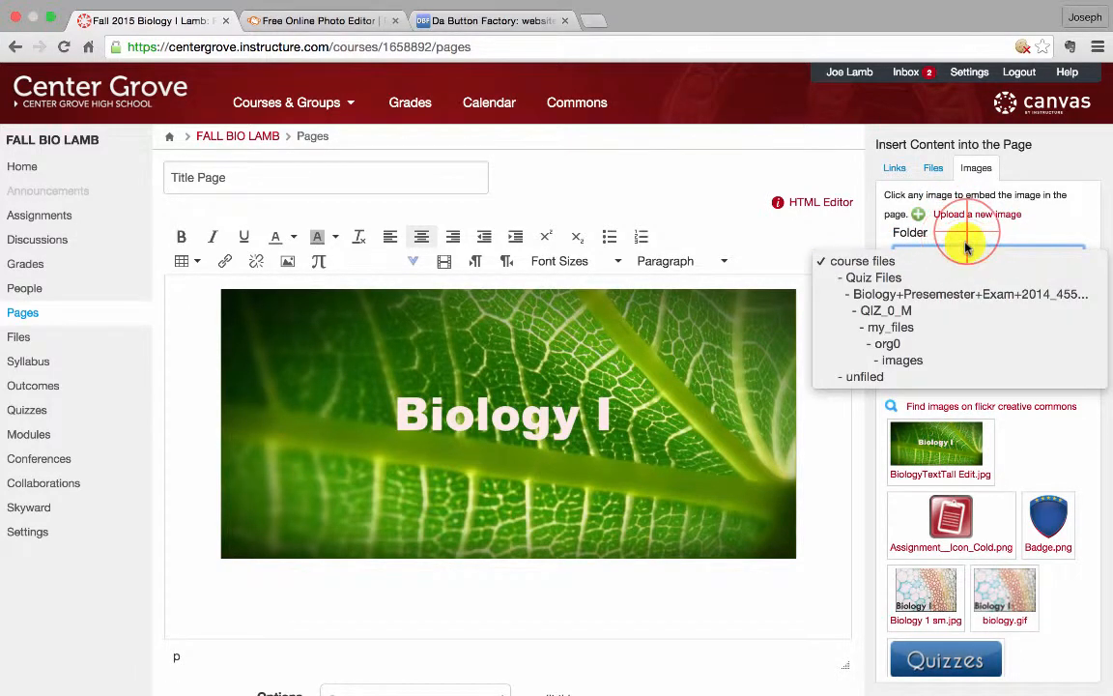
{"action": "left_click", "coordinate": [965, 247]}
{"action": "left_click", "coordinate": [935, 297]}
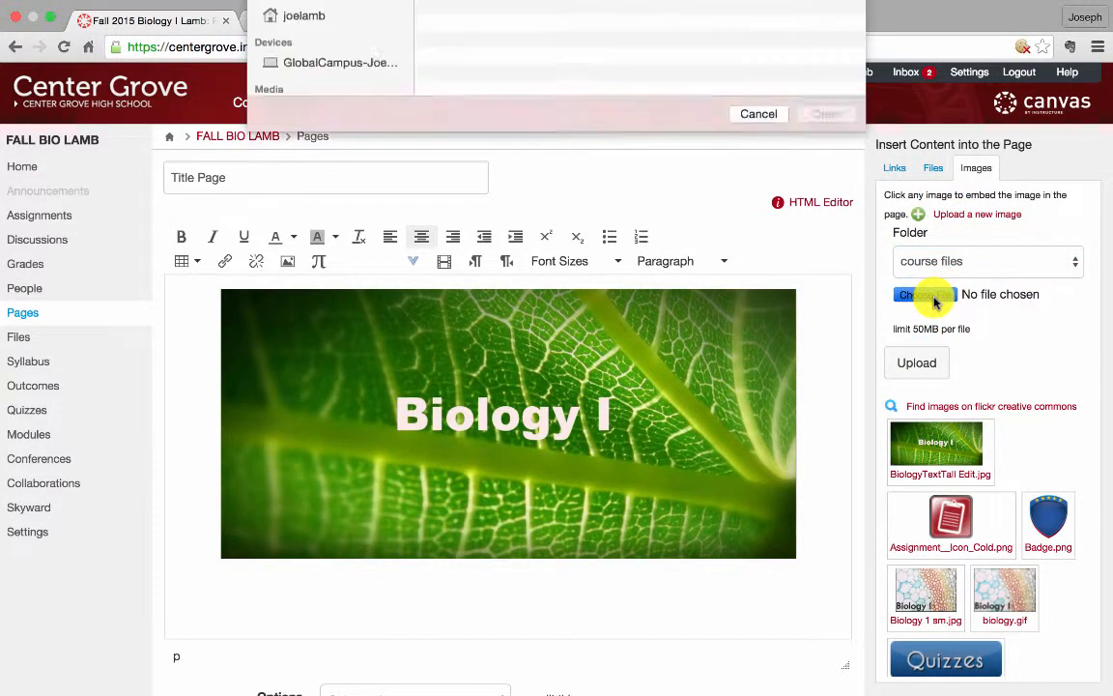
{"action": "left_click", "coordinate": [537, 67]}
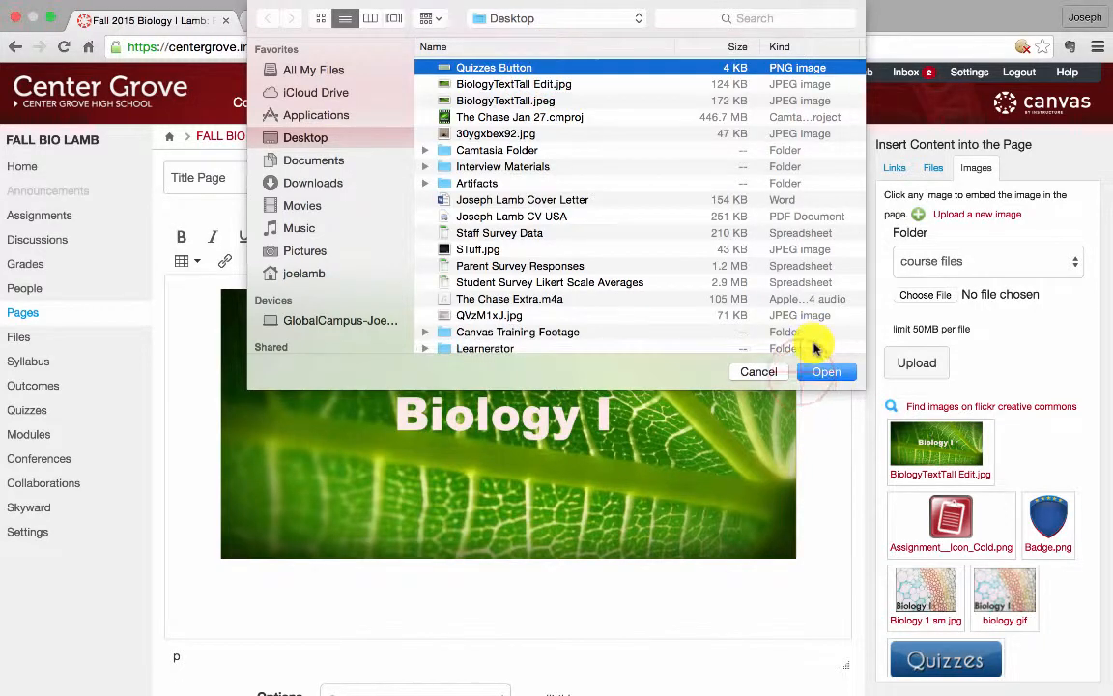
{"action": "left_click", "coordinate": [819, 369]}
{"action": "left_click", "coordinate": [924, 372]}
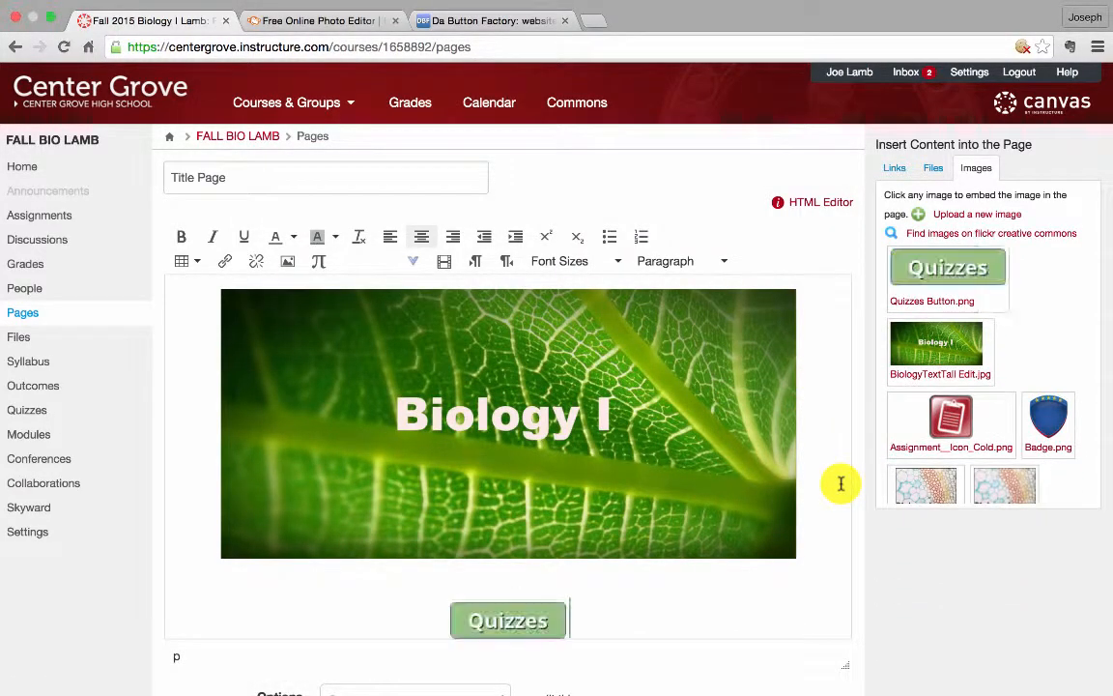
Link the inserted Quizzes button image to the course's Quiz List
{"action": "scroll", "coordinate": [841, 483], "scroll_direction": "down", "scroll_amount": 5}
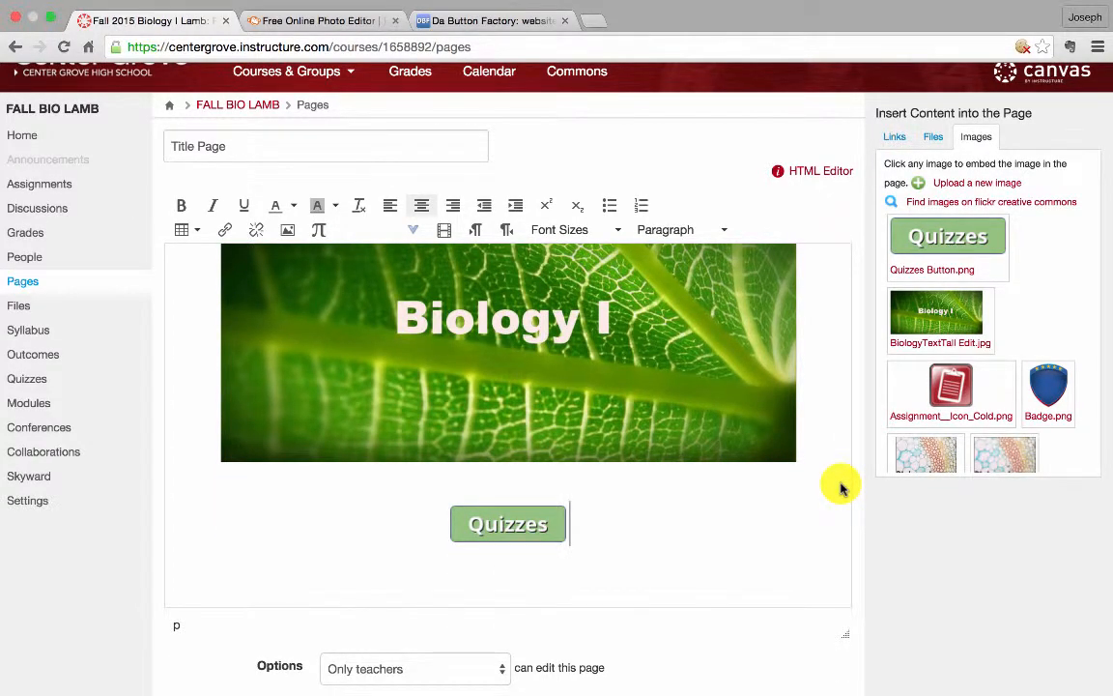
{"action": "left_click", "coordinate": [817, 499]}
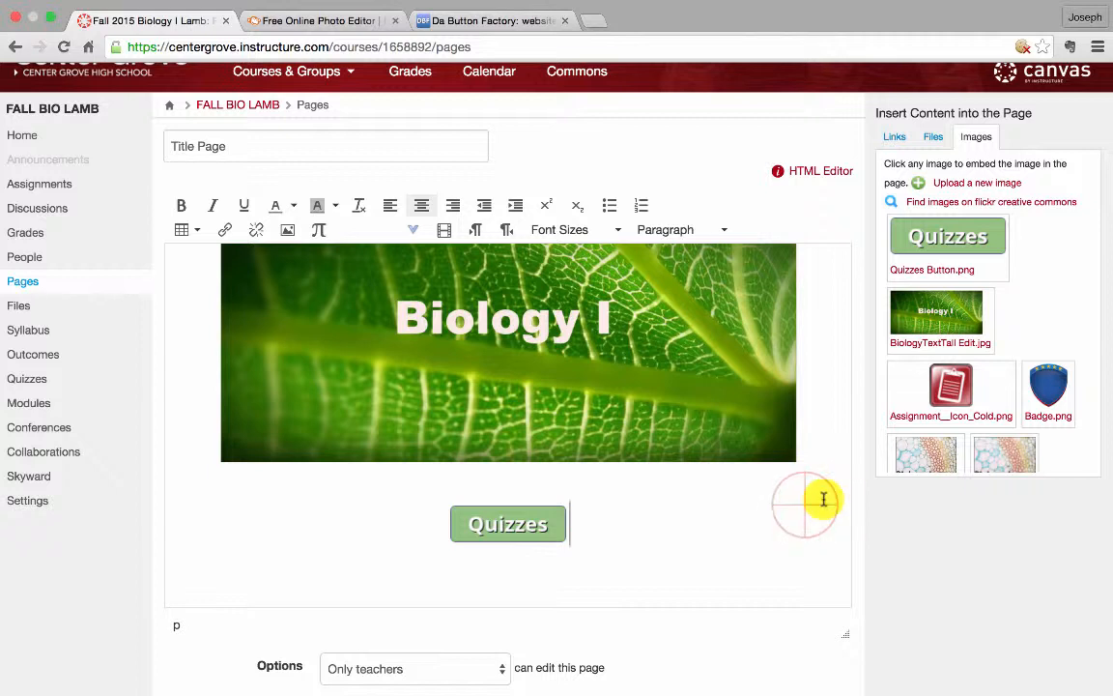
{"action": "left_click", "coordinate": [542, 526]}
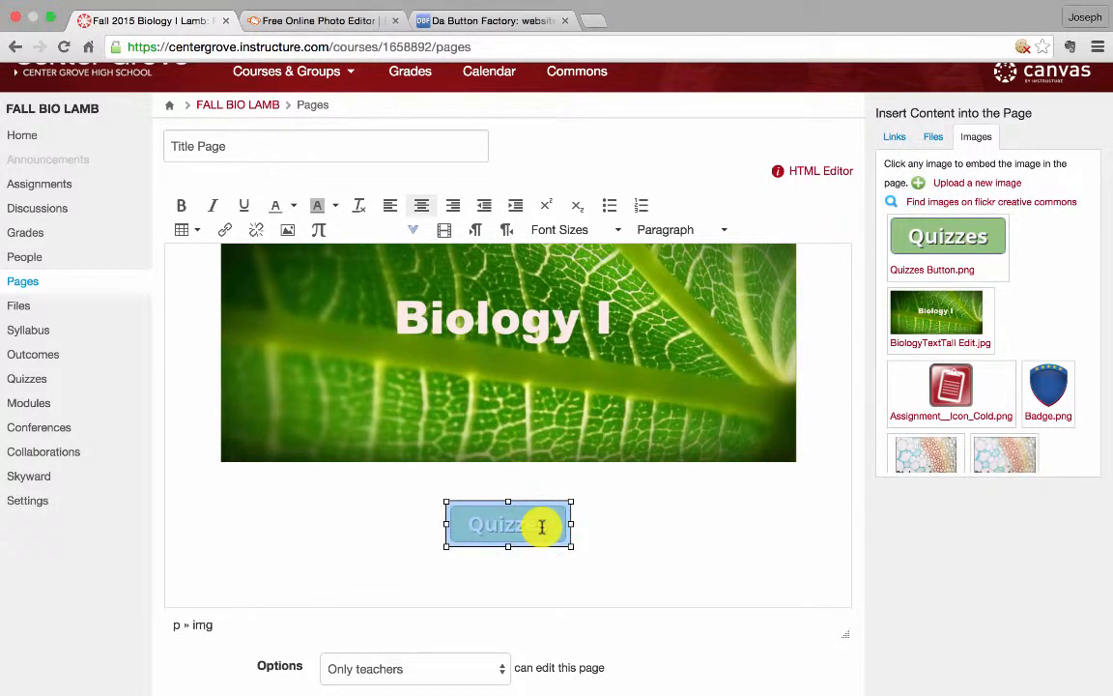
{"action": "left_click", "coordinate": [900, 140]}
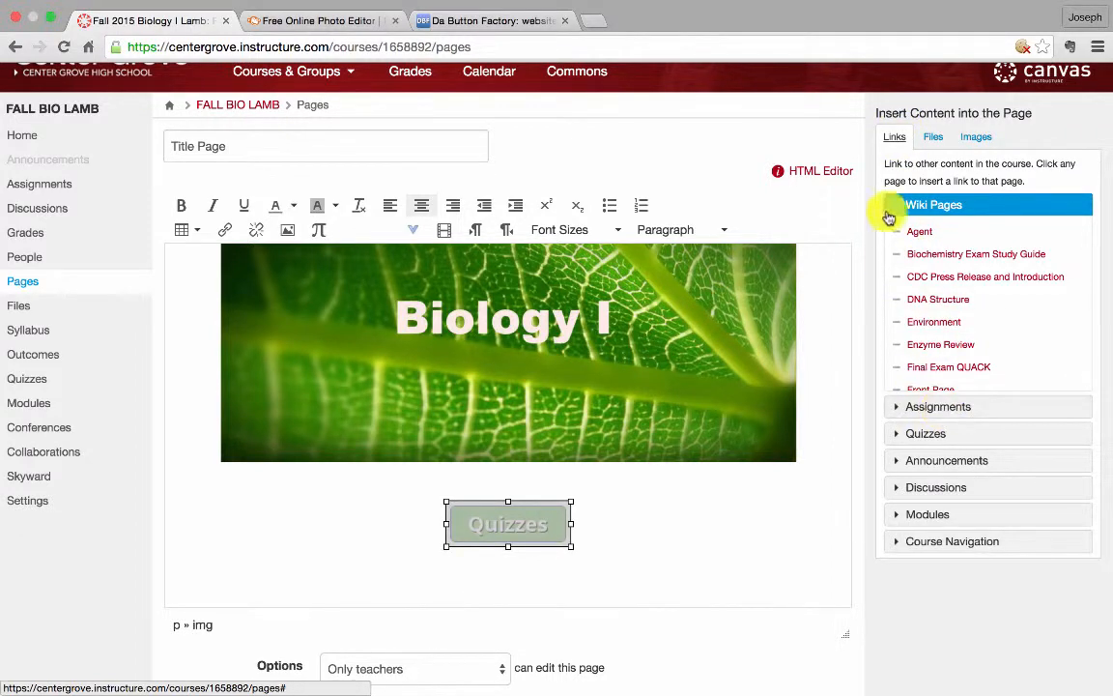
{"action": "left_click", "coordinate": [920, 437]}
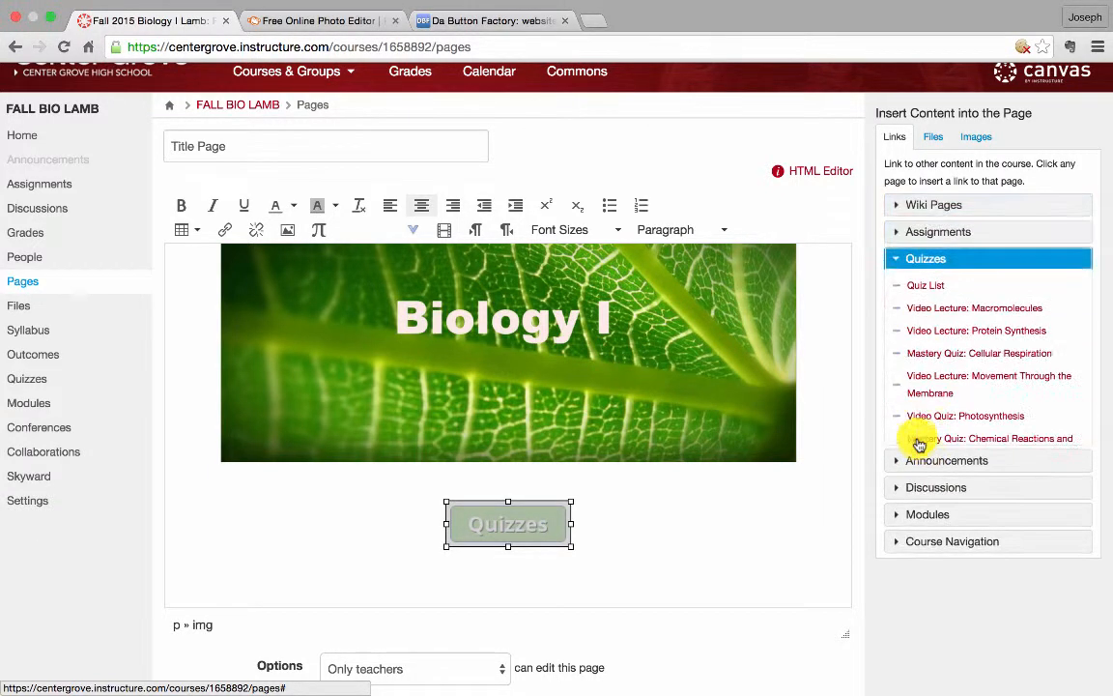
{"action": "left_click", "coordinate": [926, 287]}
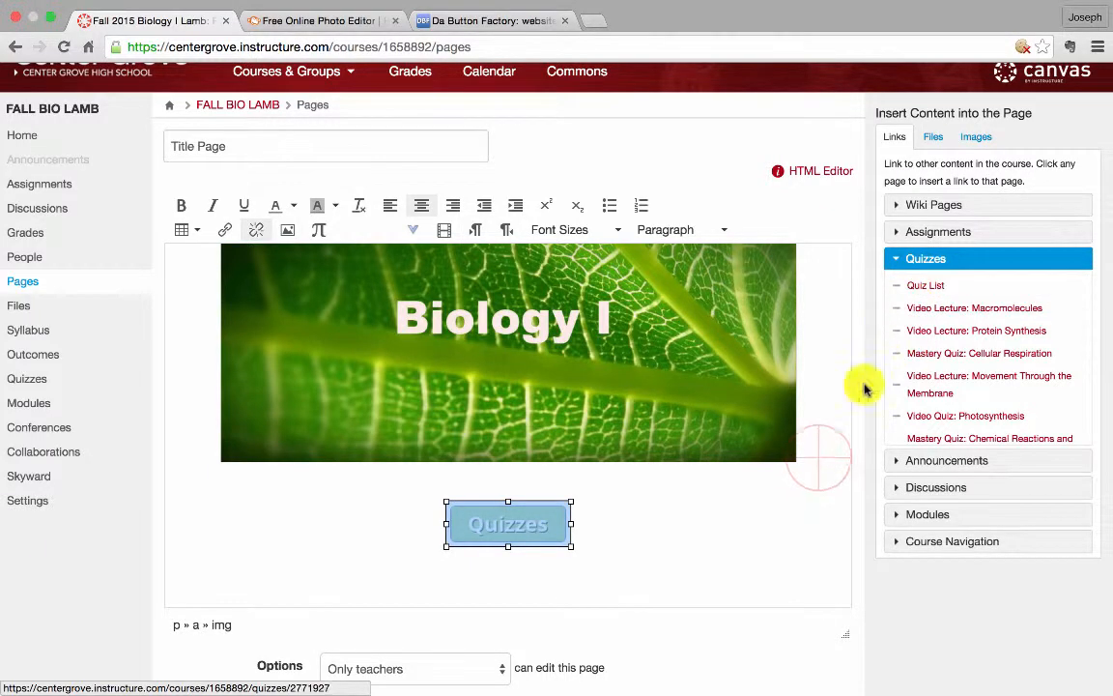
Save the Title Page
{"action": "left_click", "coordinate": [827, 459]}
{"action": "scroll", "coordinate": [863, 515], "scroll_direction": "down", "scroll_amount": 2}
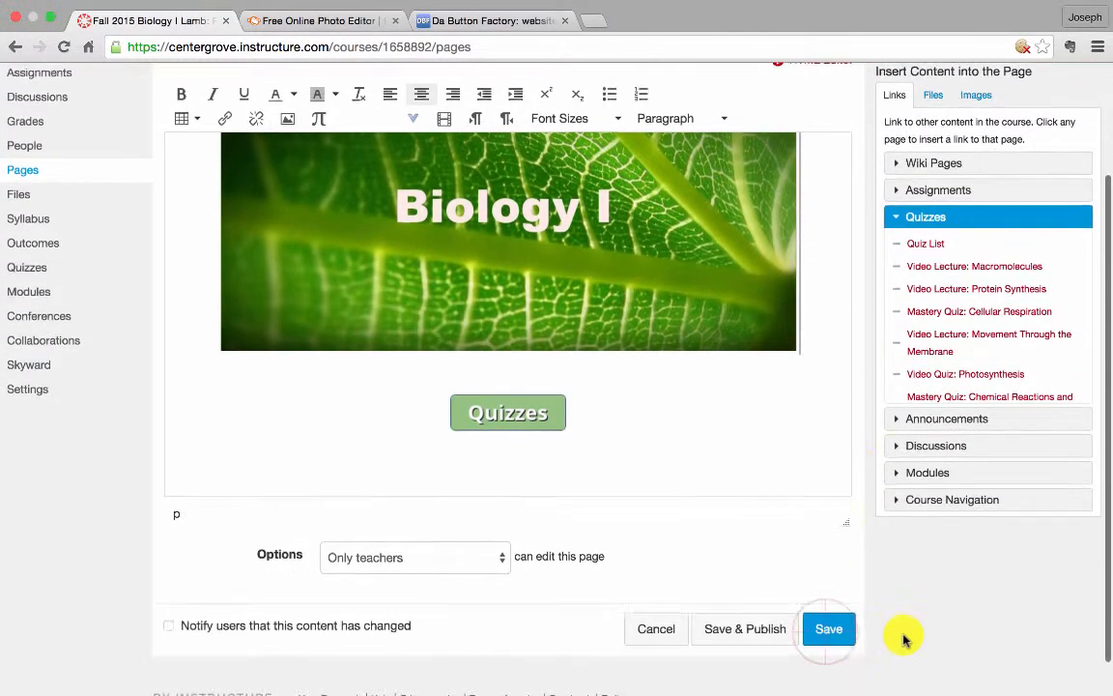
{"action": "left_click", "coordinate": [831, 628]}
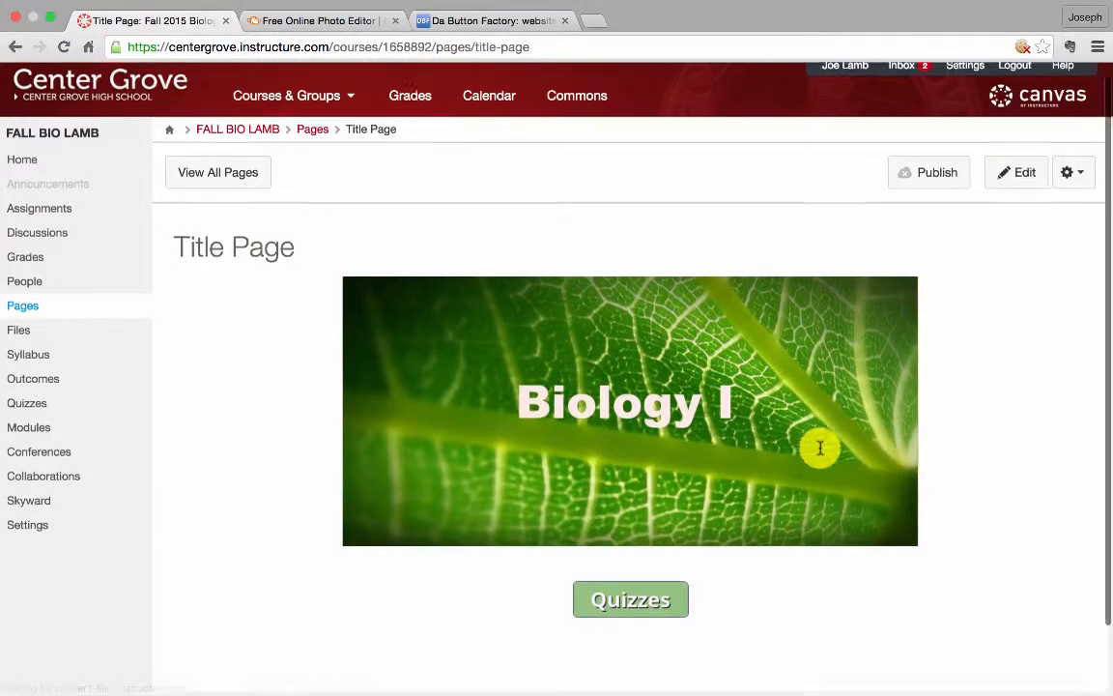
Test the Quizzes button link on the saved page and return to the Title Page
{"action": "scroll", "coordinate": [819, 448], "scroll_direction": "down", "scroll_amount": 1}
{"action": "left_click", "coordinate": [646, 554]}
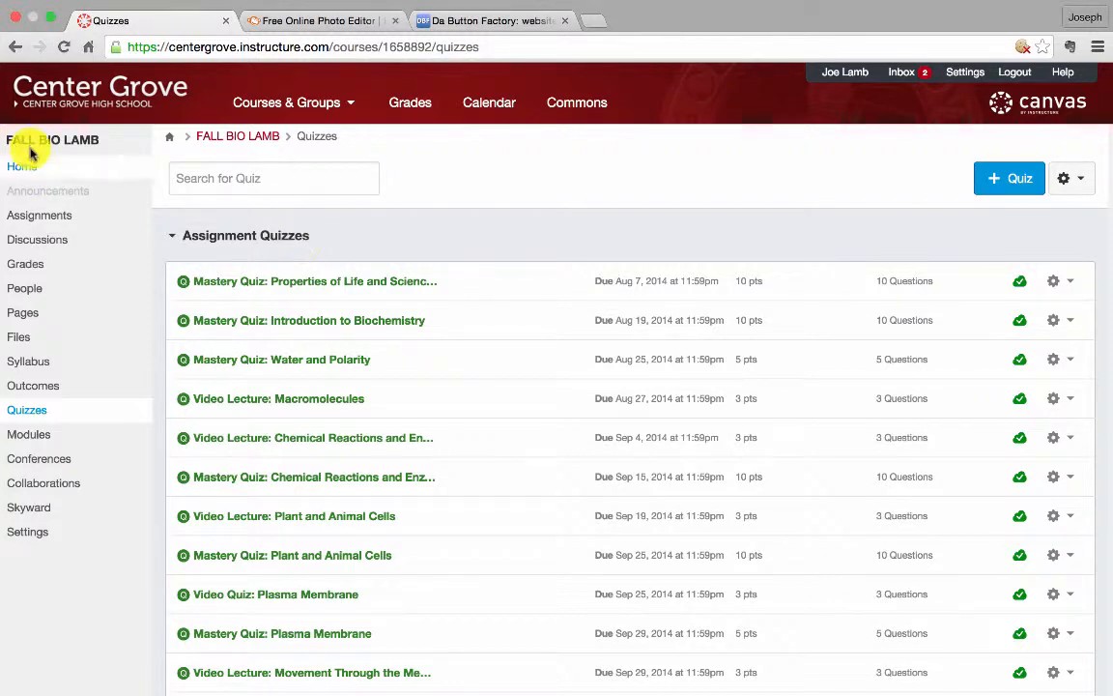
{"action": "left_click", "coordinate": [17, 48]}
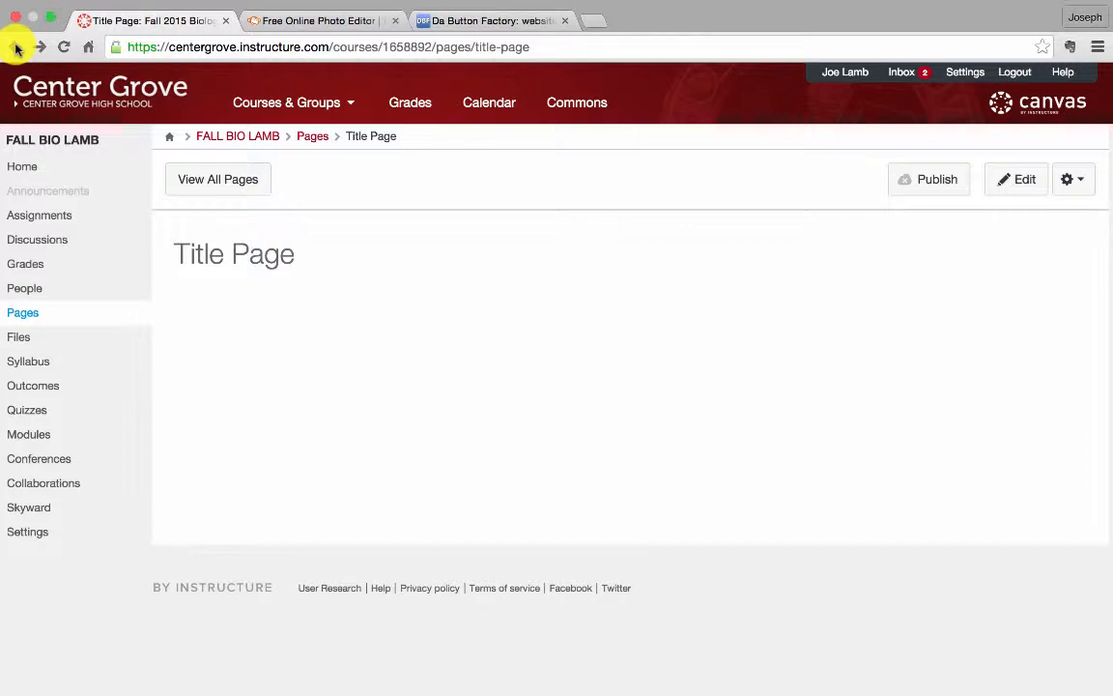
{"action": "scroll", "coordinate": [983, 427], "scroll_direction": "down", "scroll_amount": 2}
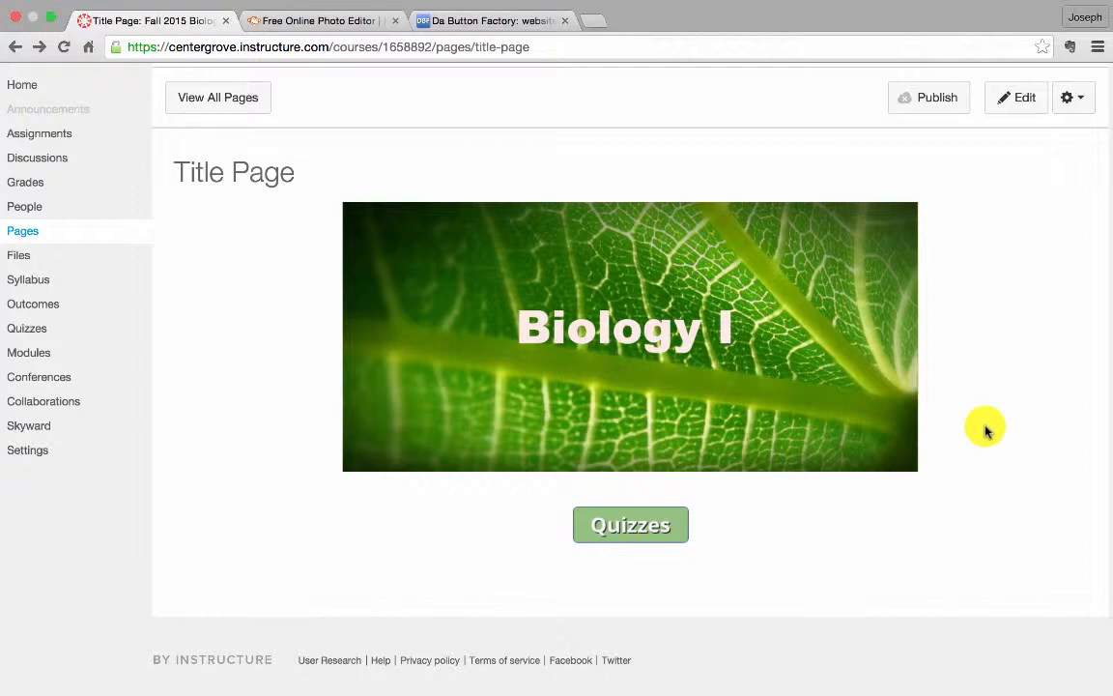
Edit the Title Page and insert the existing Modules button image beside the Quizzes button
{"action": "left_click", "coordinate": [1004, 114]}
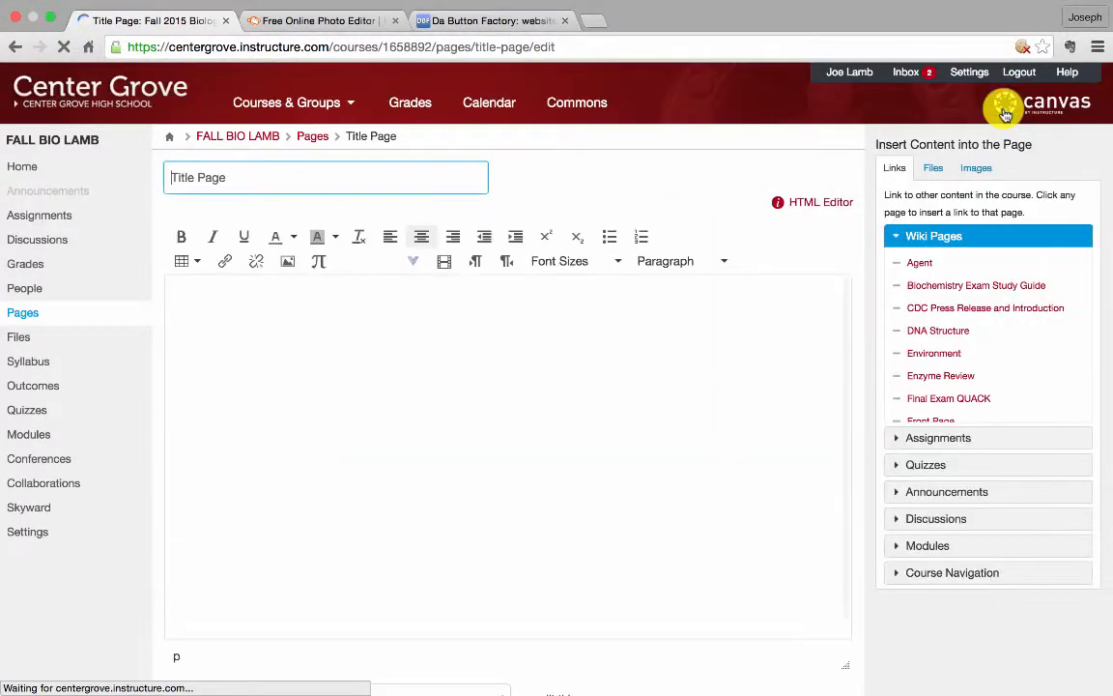
{"action": "scroll", "coordinate": [617, 486], "scroll_direction": "down", "scroll_amount": 1}
{"action": "left_click", "coordinate": [603, 504]}
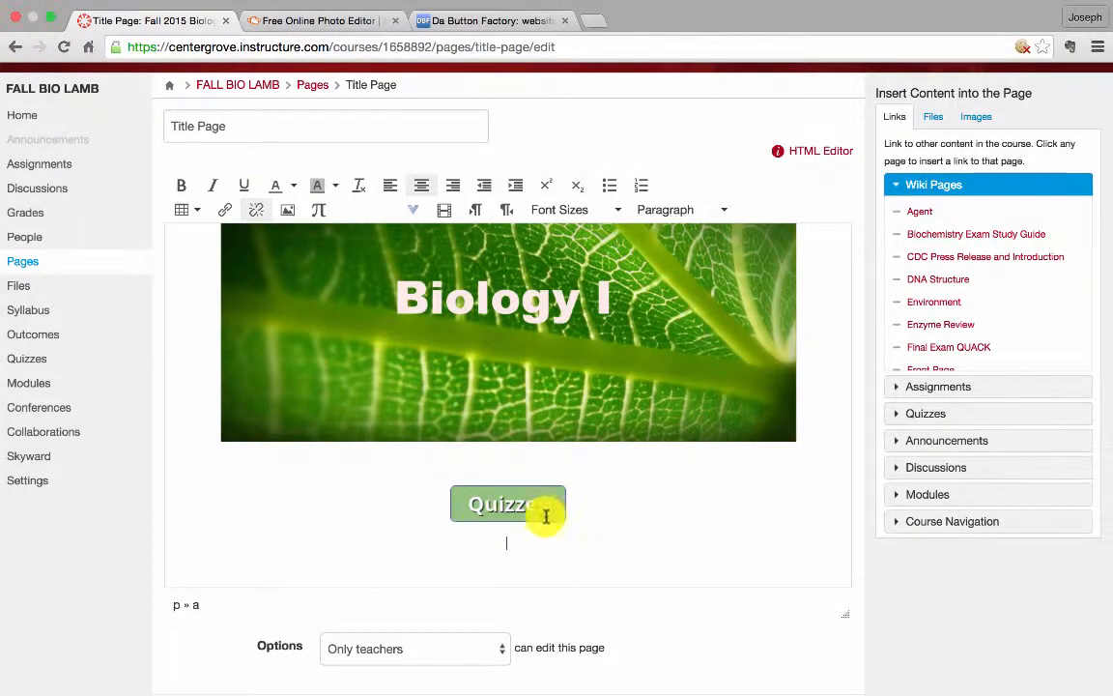
{"action": "left_click", "coordinate": [603, 494]}
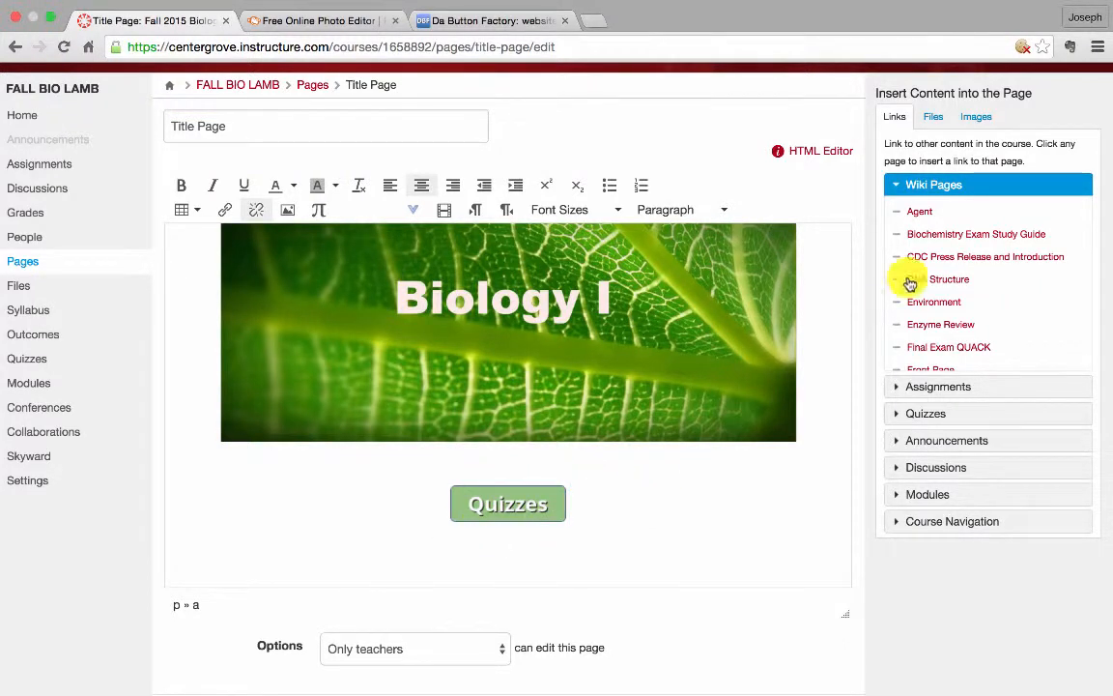
{"action": "left_click", "coordinate": [969, 116]}
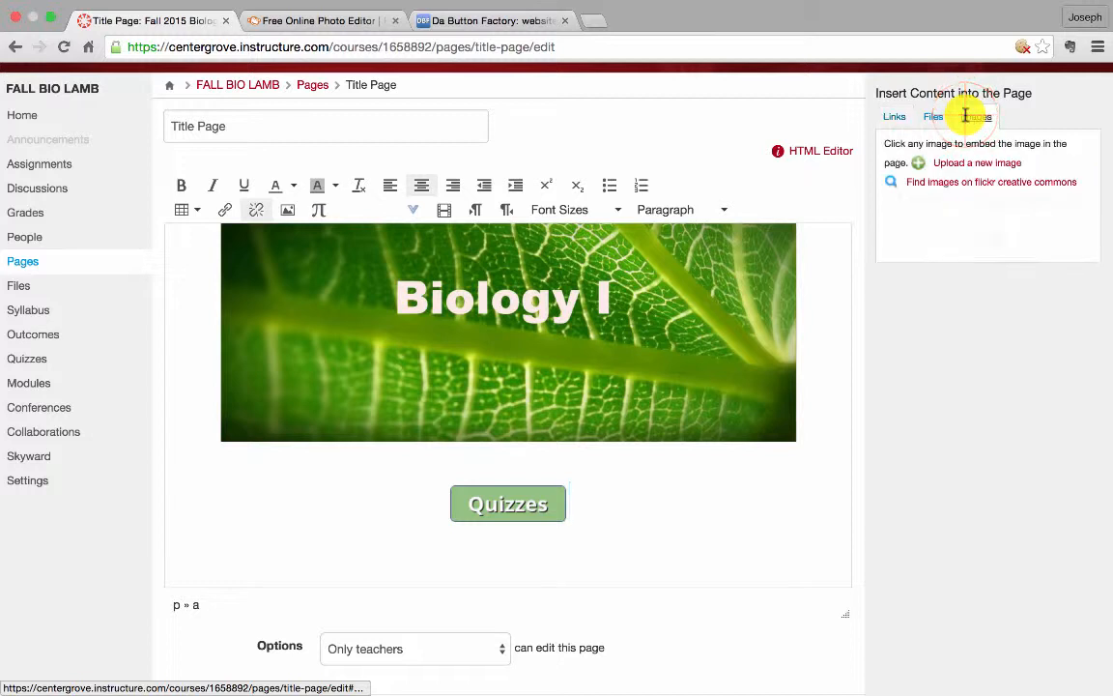
{"action": "scroll", "coordinate": [967, 261], "scroll_direction": "down", "scroll_amount": 5}
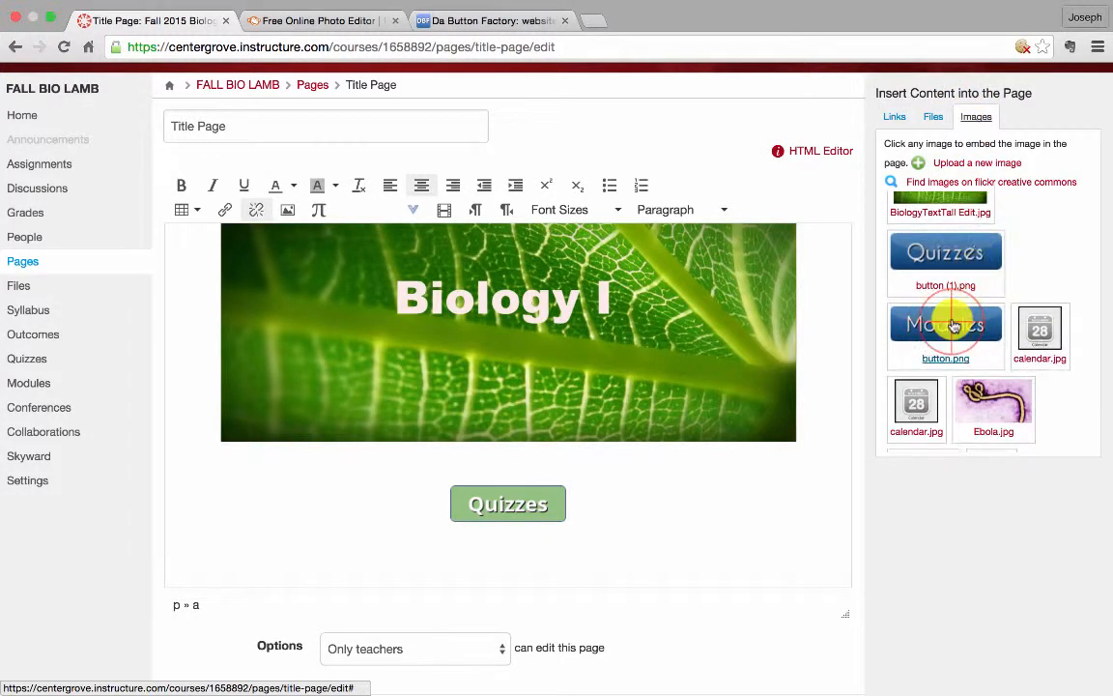
{"action": "left_click", "coordinate": [952, 331]}
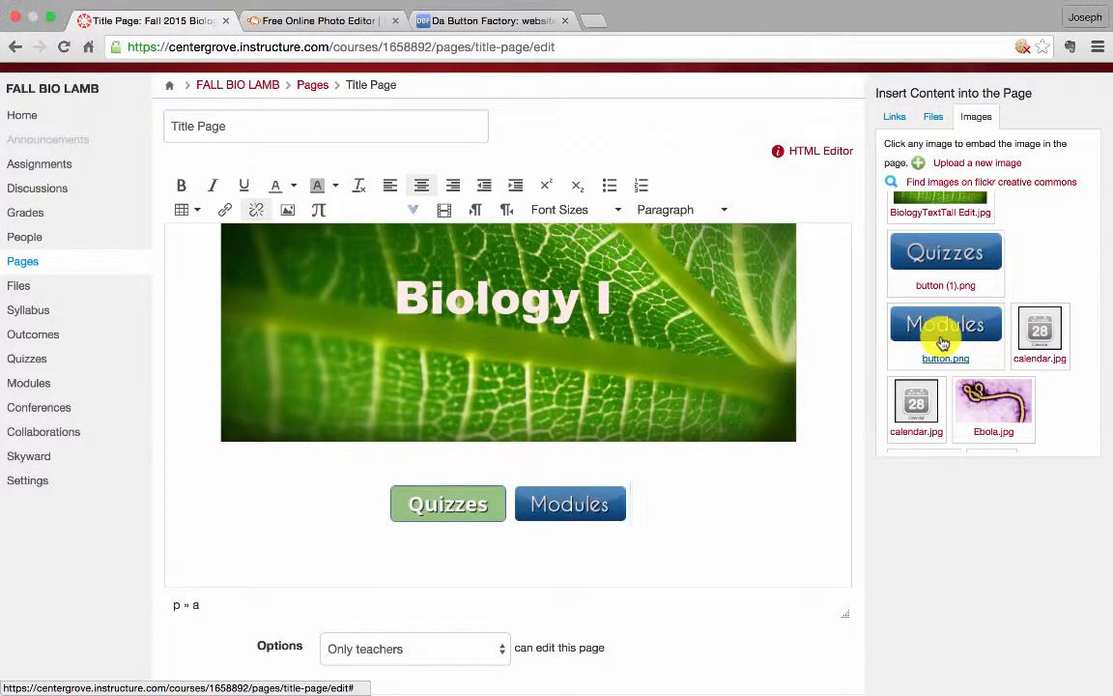
{"action": "scroll", "coordinate": [945, 339], "scroll_direction": "down", "scroll_amount": 5}
{"action": "scroll", "coordinate": [943, 343], "scroll_direction": "down", "scroll_amount": 10}
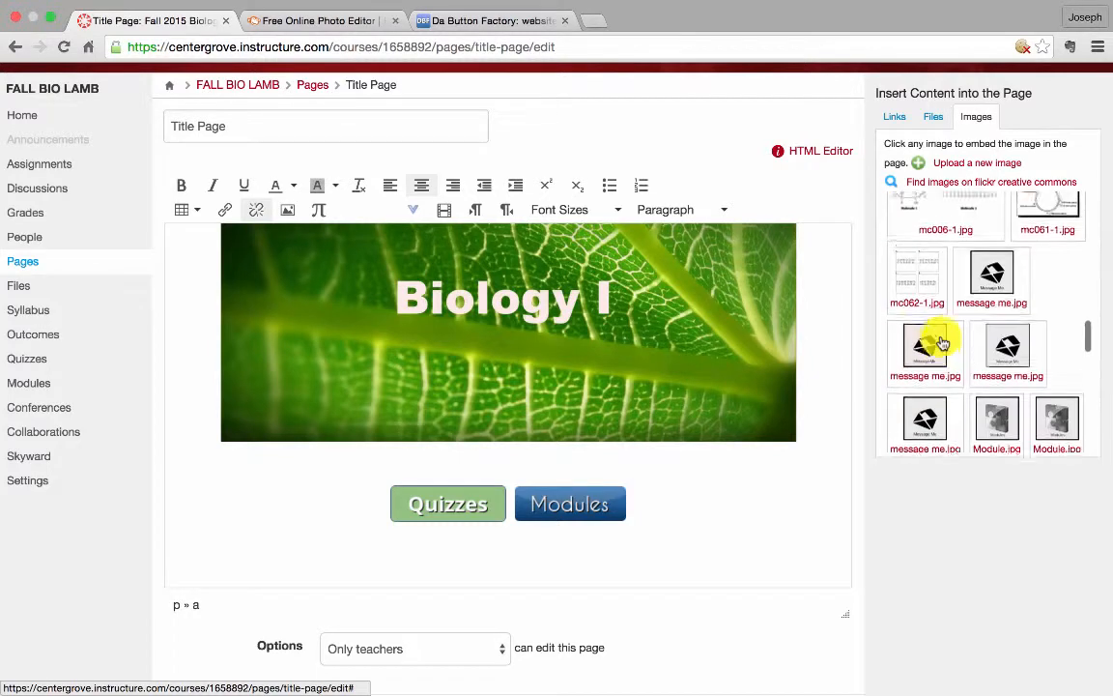
Insert the blue Quizzes button image beside the Modules button and save the Title Page
{"action": "scroll", "coordinate": [943, 343], "scroll_direction": "down", "scroll_amount": 3}
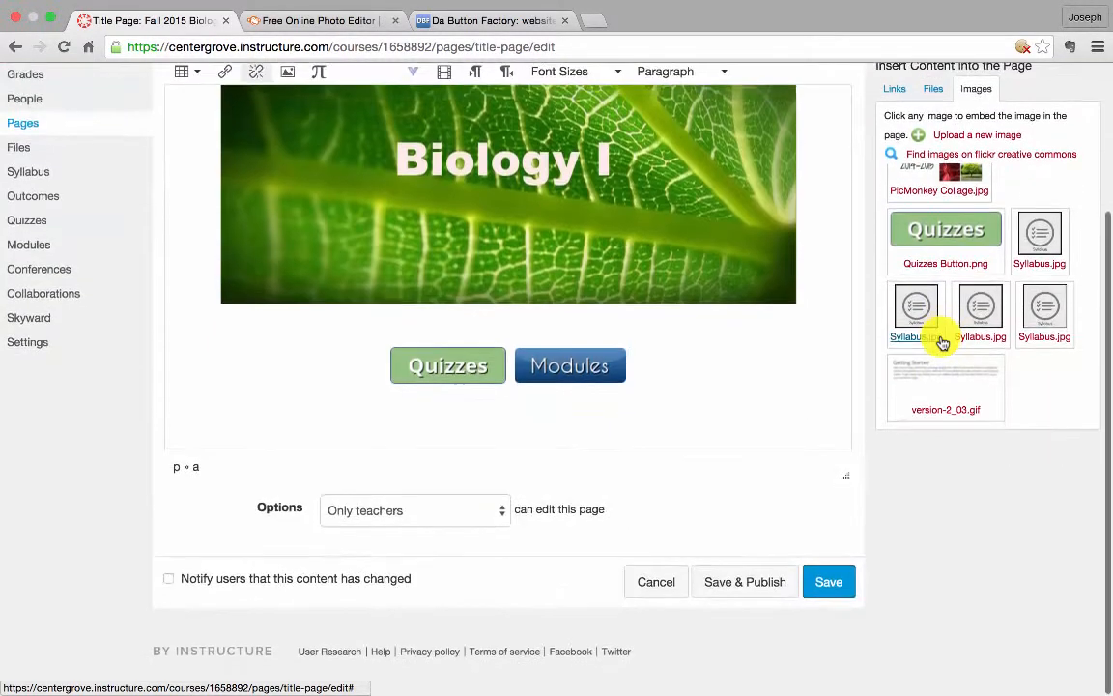
{"action": "scroll", "coordinate": [943, 343], "scroll_direction": "up", "scroll_amount": 15}
{"action": "scroll", "coordinate": [943, 343], "scroll_direction": "down", "scroll_amount": 3}
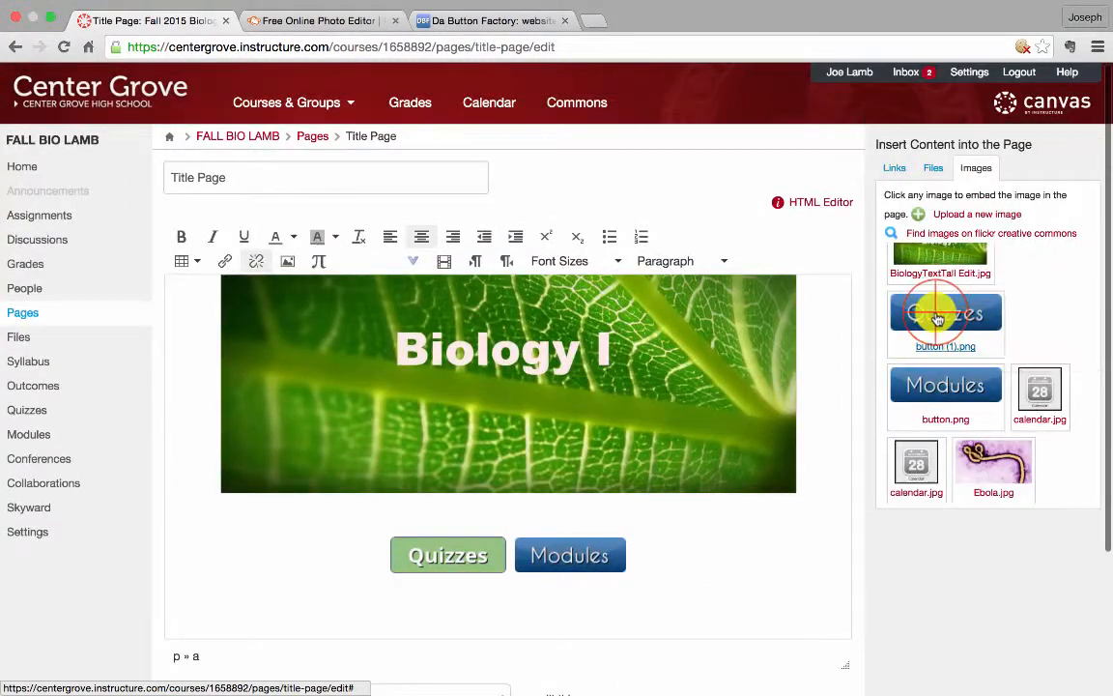
{"action": "left_click", "coordinate": [934, 309]}
{"action": "scroll", "coordinate": [788, 552], "scroll_direction": "down", "scroll_amount": 5}
{"action": "left_click", "coordinate": [823, 584]}
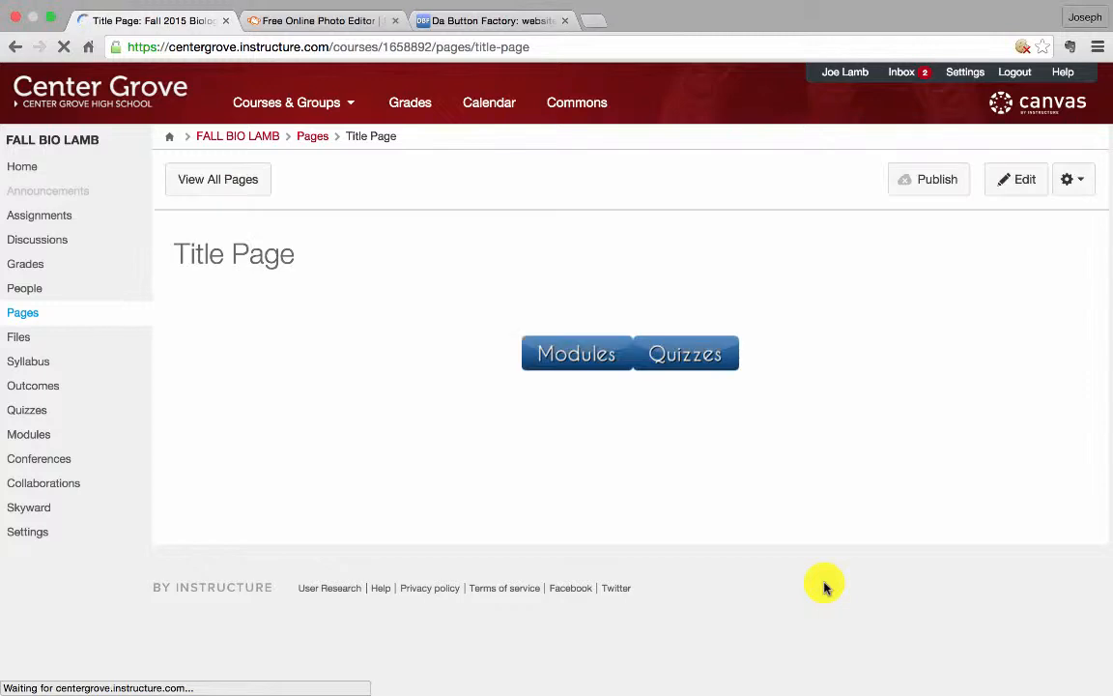
Reopen the Title Page for editing and insert a 3 x 1 table below the buttons
{"action": "scroll", "coordinate": [844, 534], "scroll_direction": "down", "scroll_amount": 2}
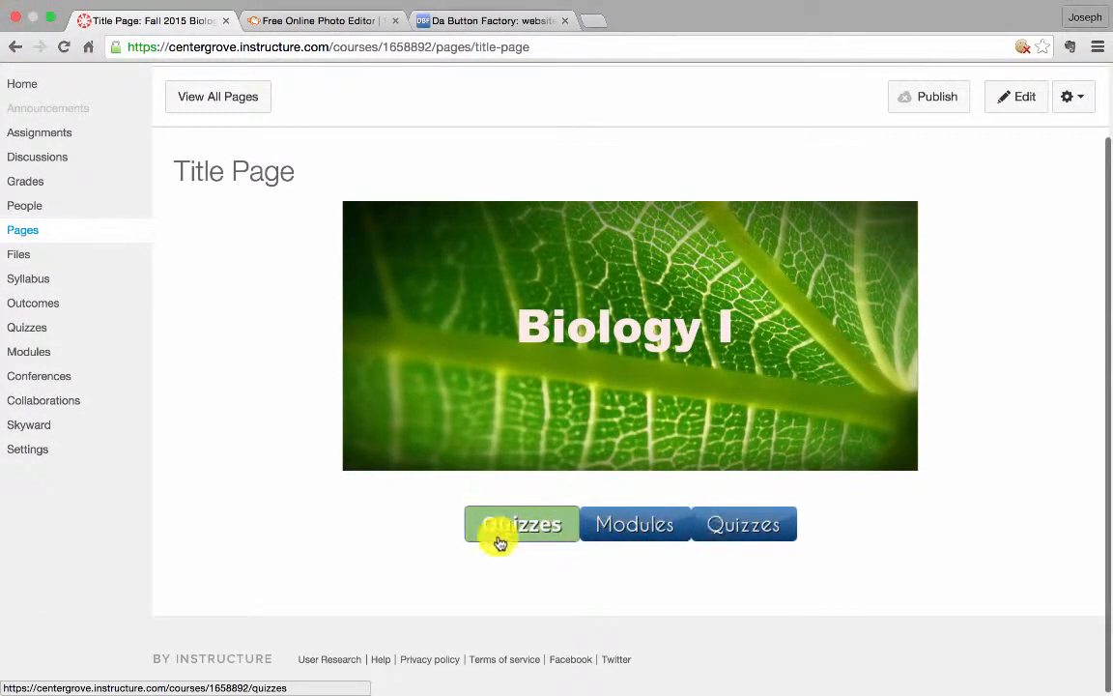
{"action": "scroll", "coordinate": [815, 507], "scroll_direction": "up", "scroll_amount": 2}
{"action": "scroll", "coordinate": [814, 507], "scroll_direction": "down", "scroll_amount": 1}
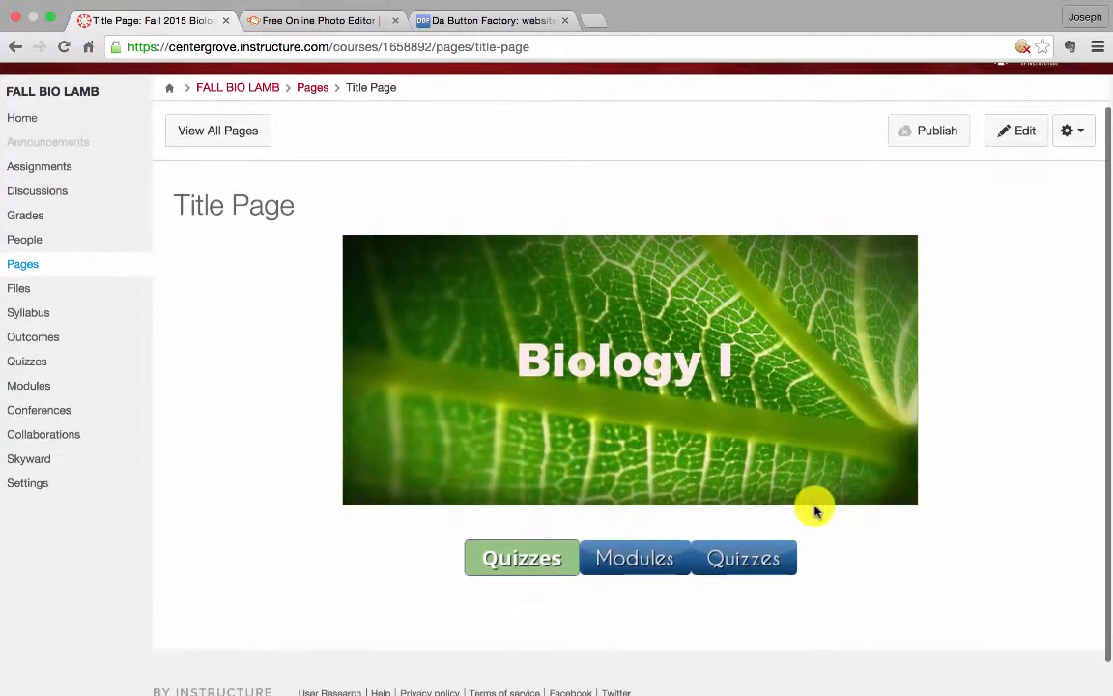
{"action": "left_click", "coordinate": [1006, 134]}
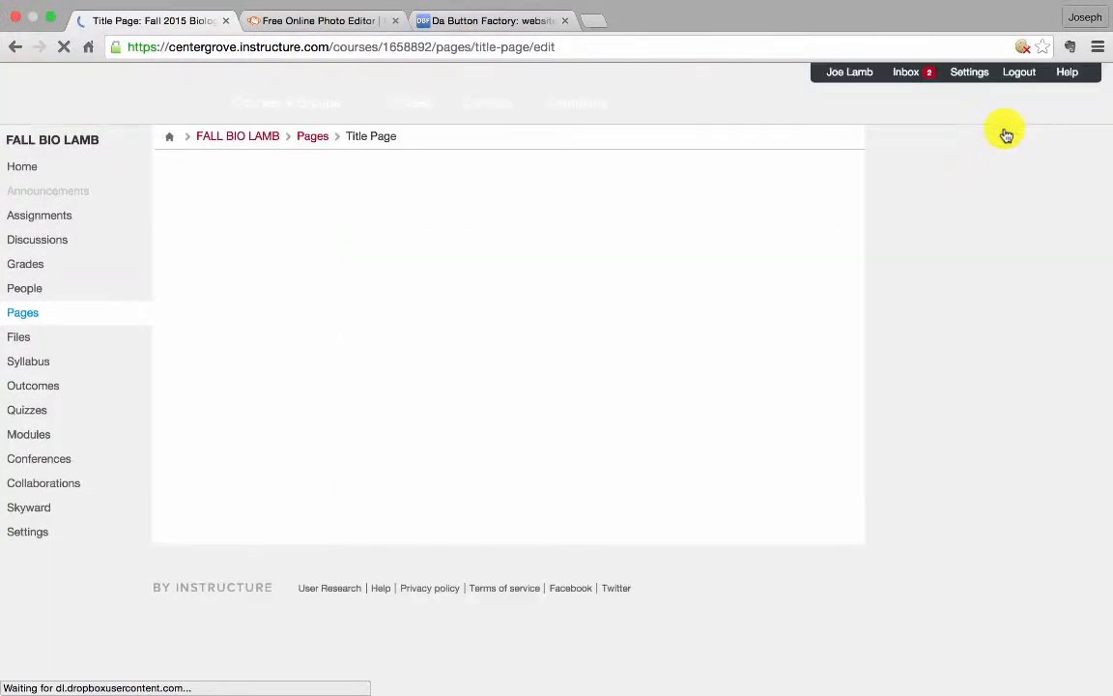
{"action": "scroll", "coordinate": [704, 454], "scroll_direction": "down", "scroll_amount": 1}
{"action": "scroll", "coordinate": [703, 454], "scroll_direction": "down", "scroll_amount": 1}
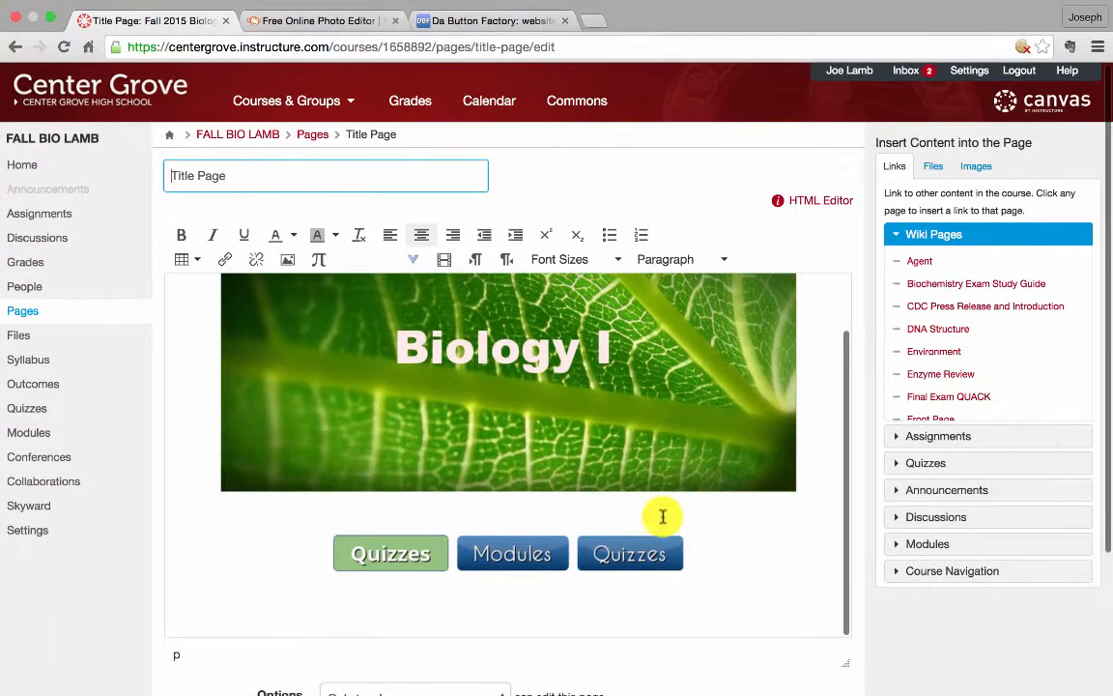
{"action": "scroll", "coordinate": [703, 535], "scroll_direction": "down", "scroll_amount": 1}
{"action": "left_click", "coordinate": [694, 497]}
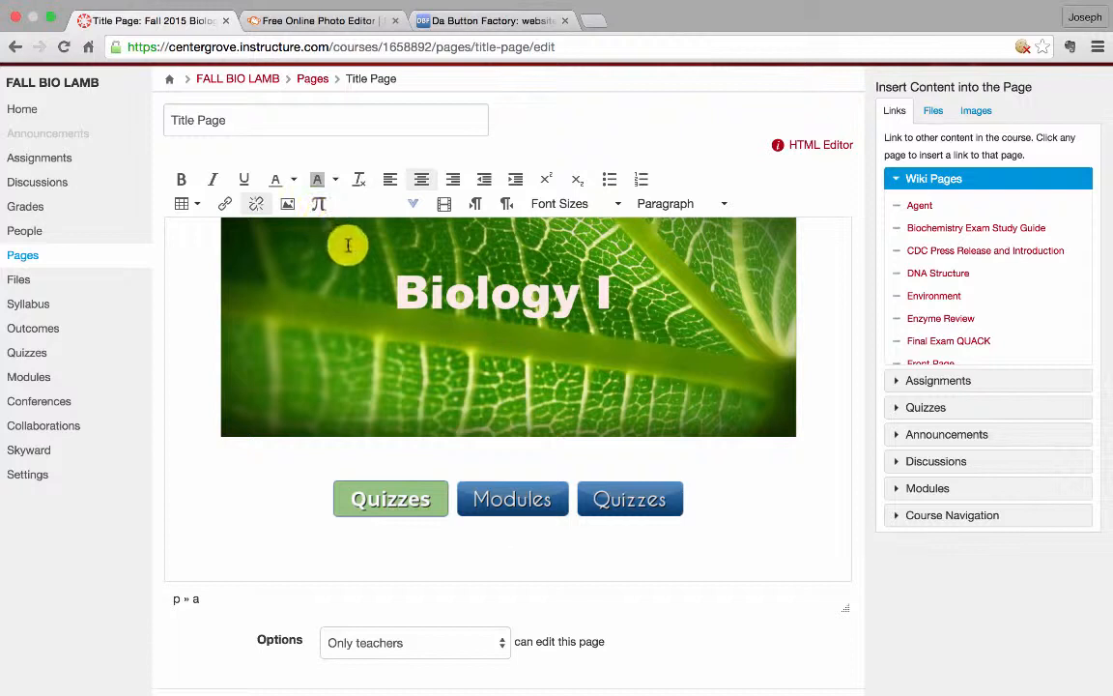
{"action": "left_click", "coordinate": [193, 210]}
{"action": "mouse_move", "coordinate": [193, 232]}
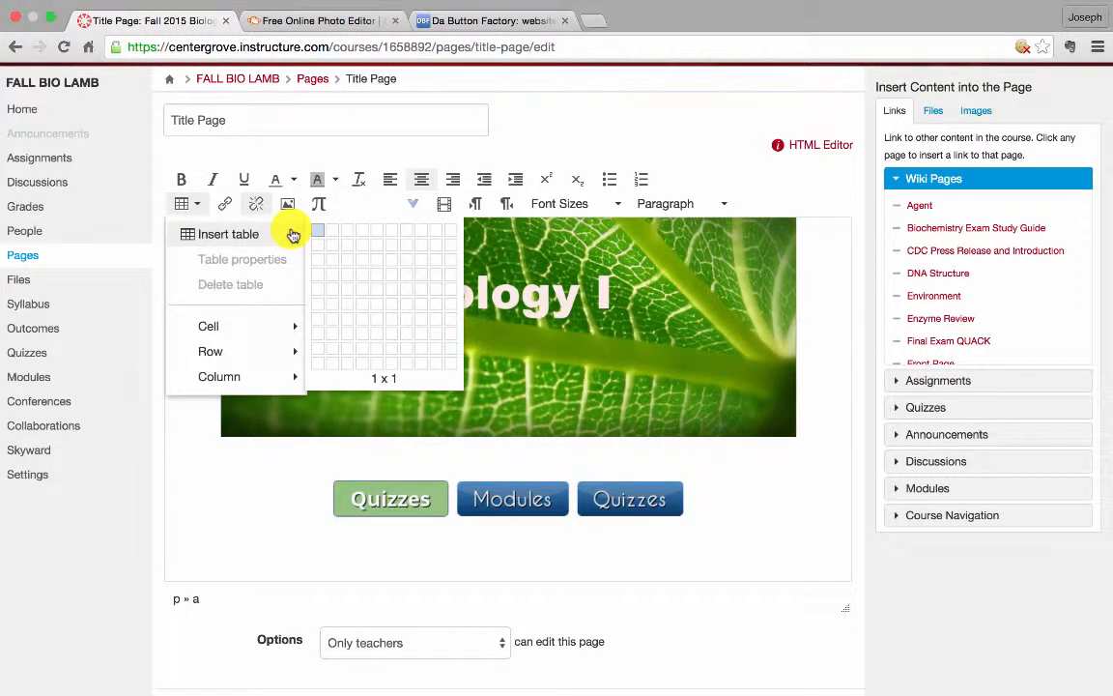
{"action": "left_click", "coordinate": [354, 235]}
Move the green Quizzes and Modules button images into the first two table cells
{"action": "left_click", "coordinate": [367, 497]}
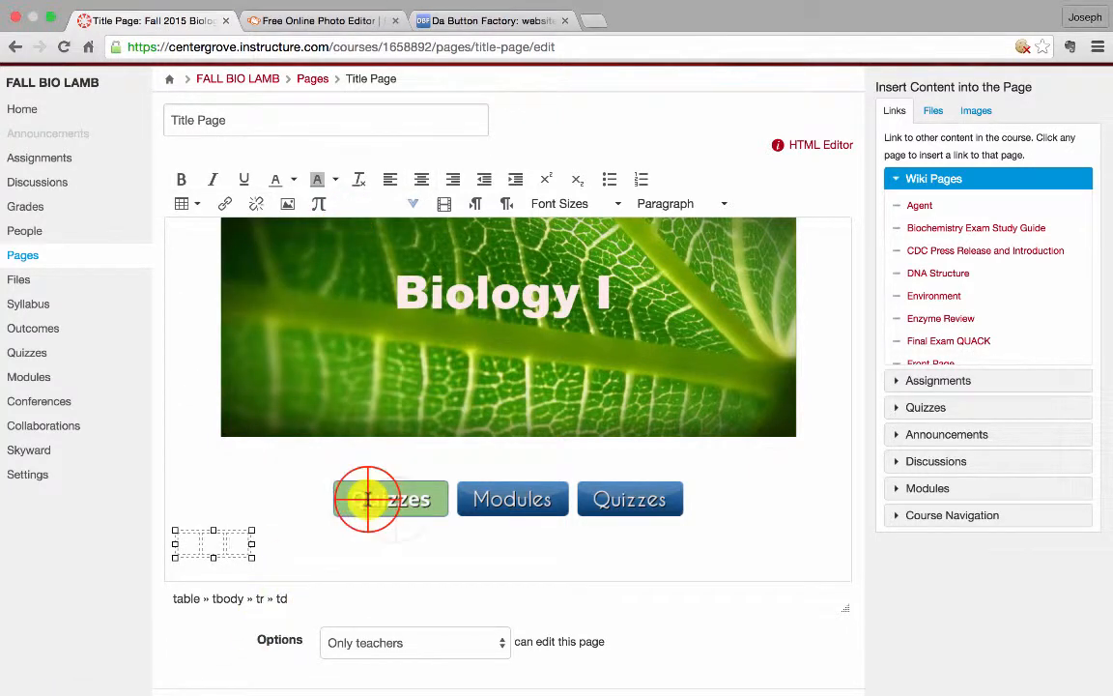
{"action": "left_click_drag", "start_coordinate": [362, 507], "coordinate": [186, 542]}
{"action": "left_click", "coordinate": [490, 492]}
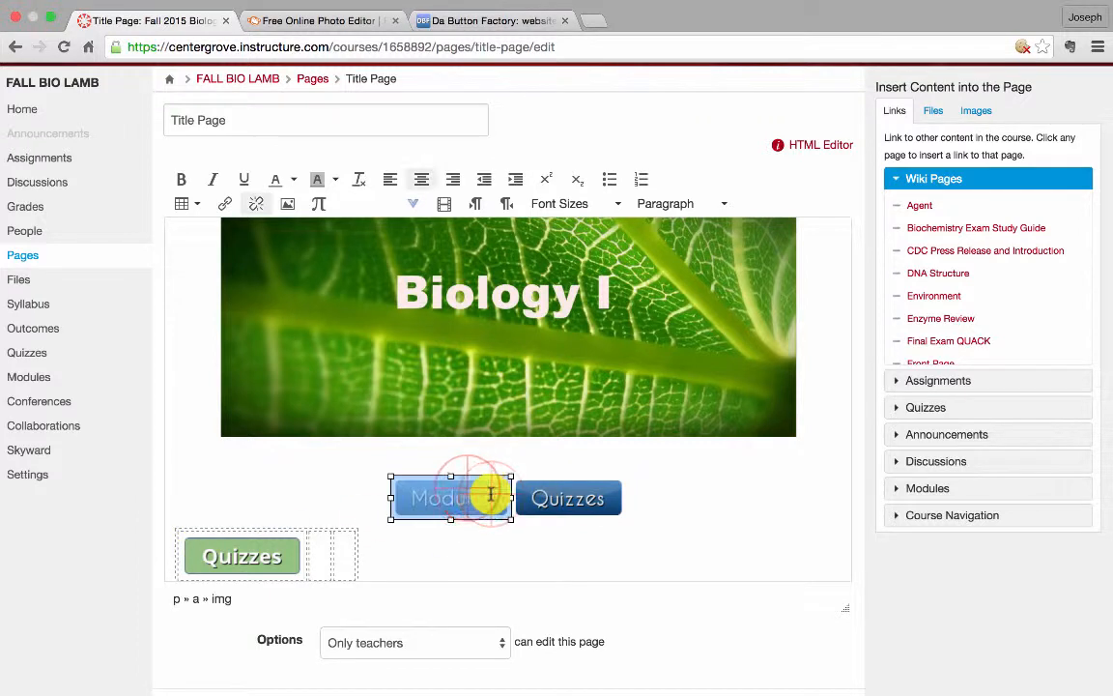
{"action": "left_click_drag", "start_coordinate": [452, 497], "coordinate": [448, 553]}
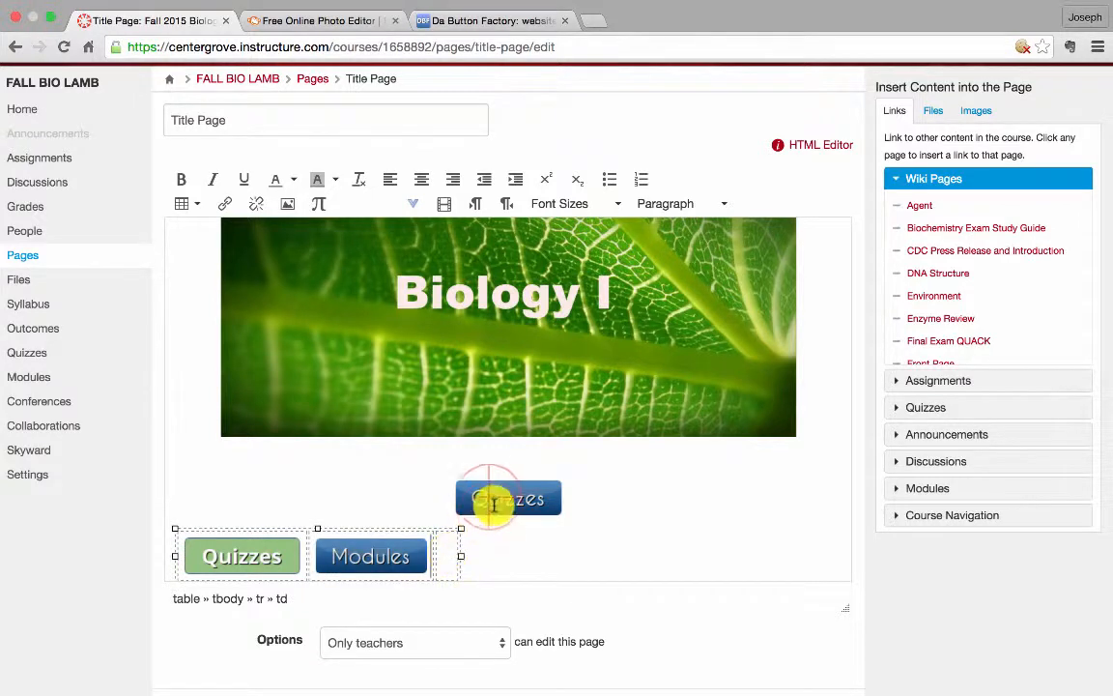
Move the blue Quizzes button image into the third table cell
{"action": "left_click", "coordinate": [489, 500]}
{"action": "left_click_drag", "start_coordinate": [495, 504], "coordinate": [442, 570]}
{"action": "right_click", "coordinate": [442, 570]}
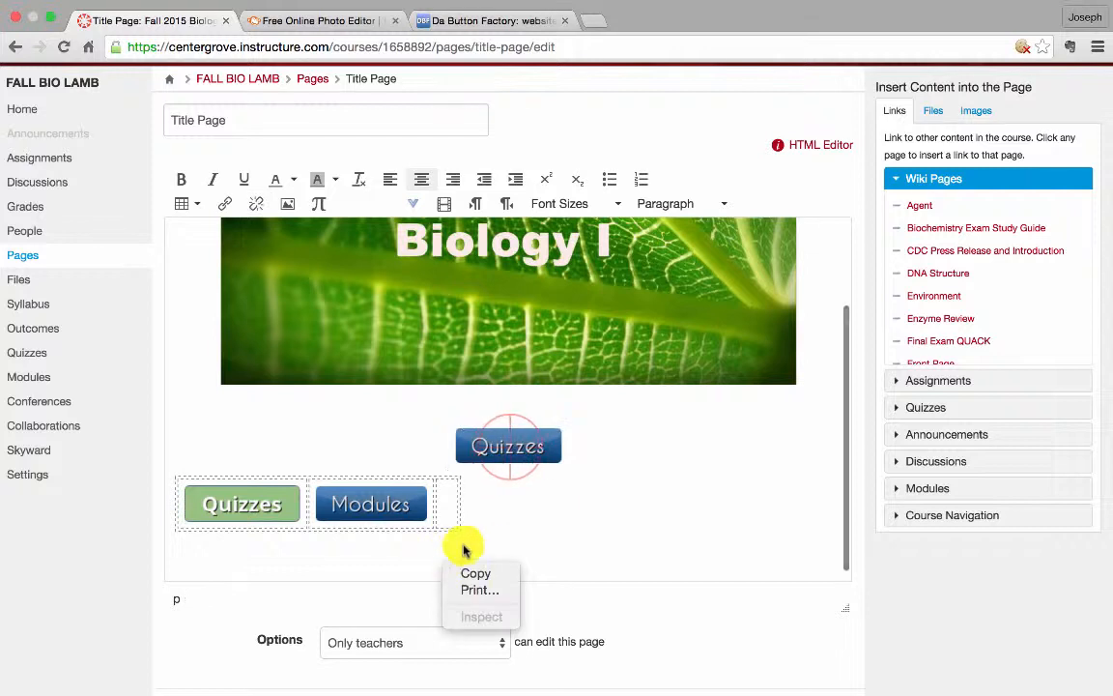
{"action": "left_click", "coordinate": [512, 451]}
{"action": "left_click", "coordinate": [514, 437]}
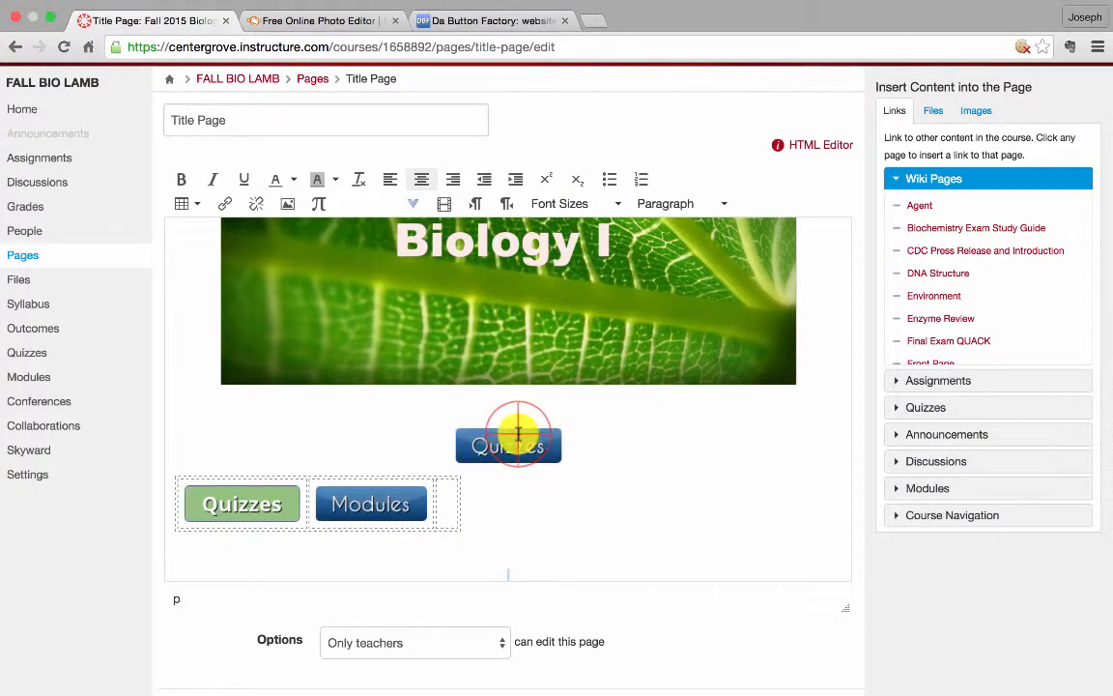
{"action": "left_click_drag", "start_coordinate": [515, 447], "coordinate": [458, 506]}
{"action": "left_click", "coordinate": [623, 512]}
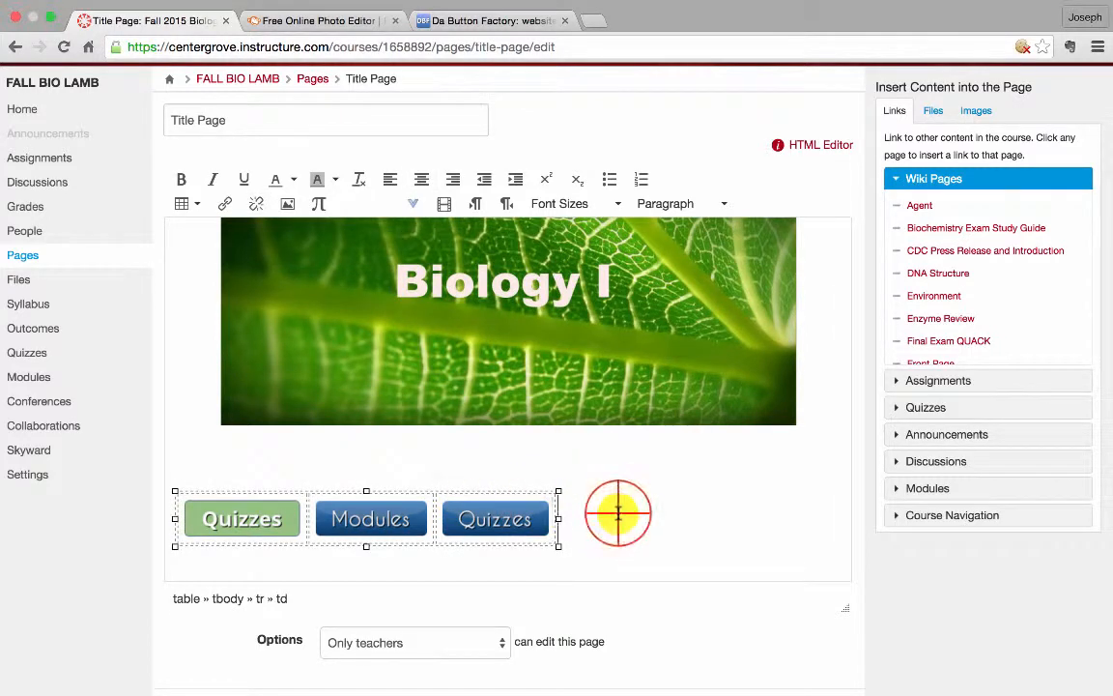
Center the button table on the page and save the Title Page
{"action": "left_click", "coordinate": [435, 493]}
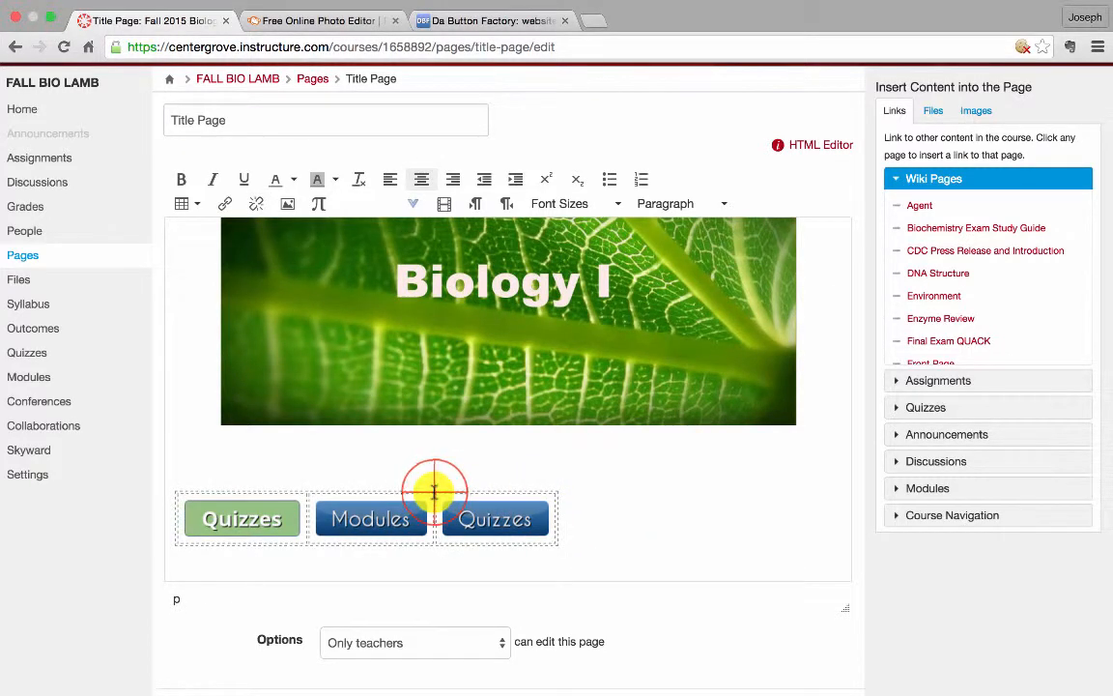
{"action": "left_click", "coordinate": [420, 179]}
{"action": "left_click", "coordinate": [775, 504]}
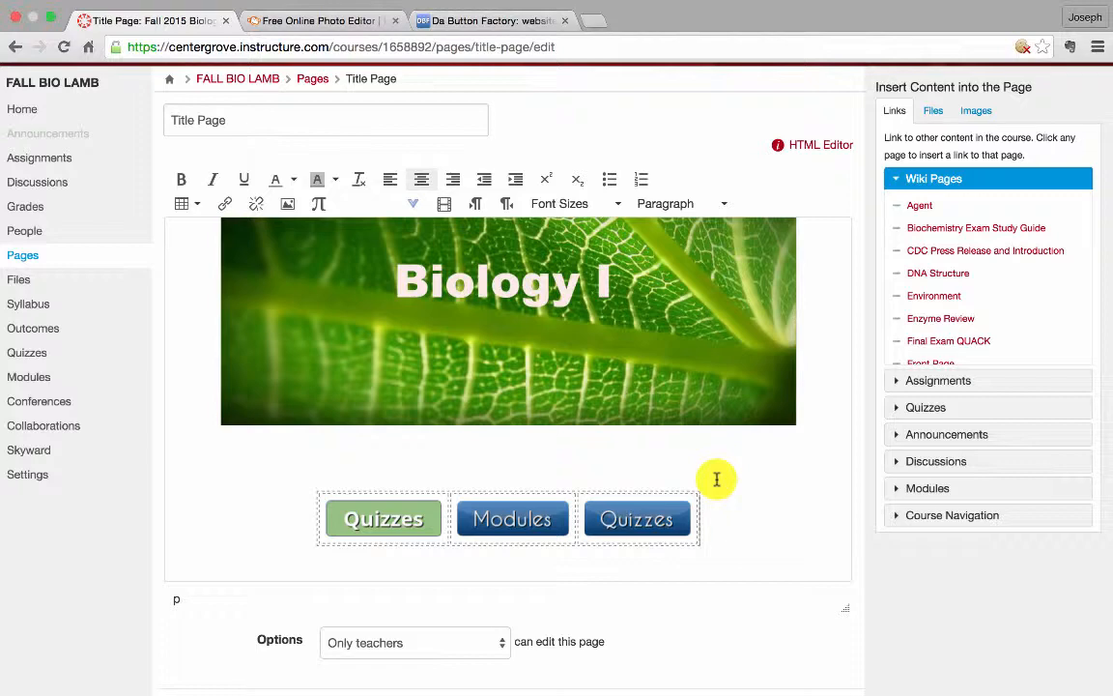
{"action": "scroll", "coordinate": [777, 623], "scroll_direction": "down", "scroll_amount": 2}
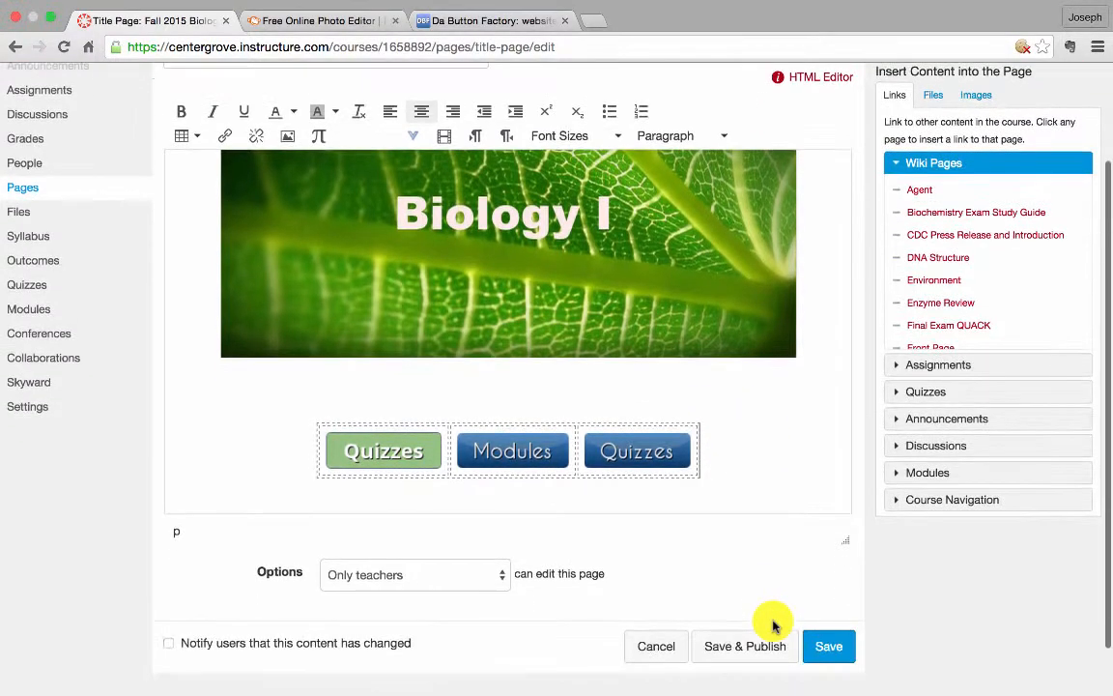
{"action": "scroll", "coordinate": [770, 589], "scroll_direction": "down", "scroll_amount": 1}
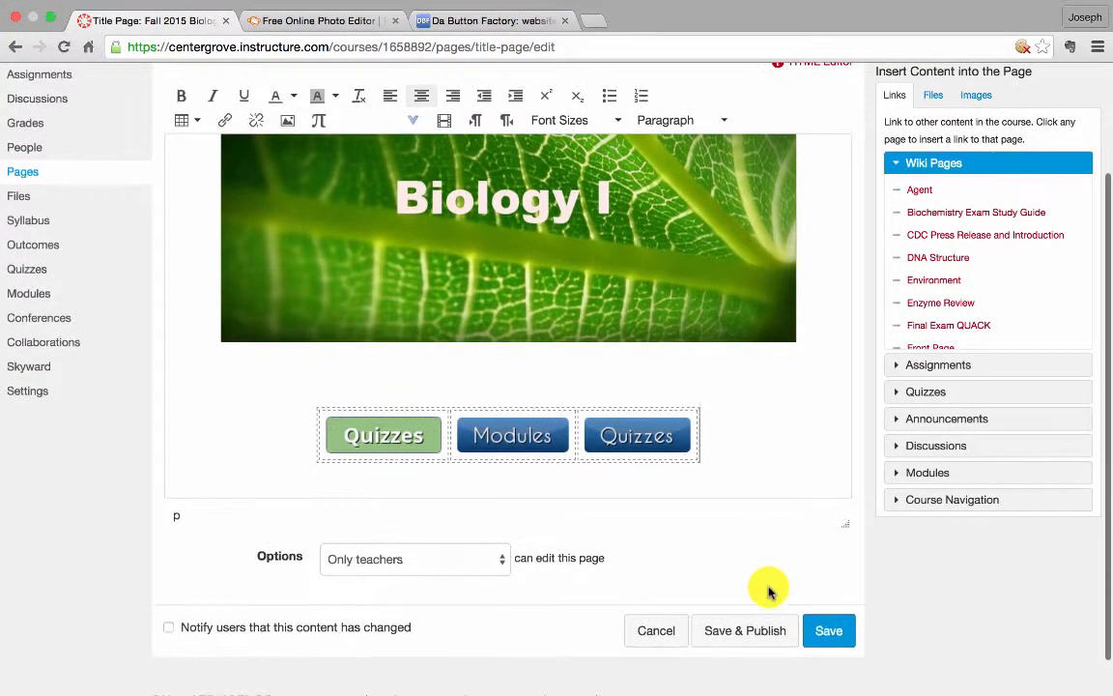
{"action": "scroll", "coordinate": [745, 531], "scroll_direction": "up", "scroll_amount": 1}
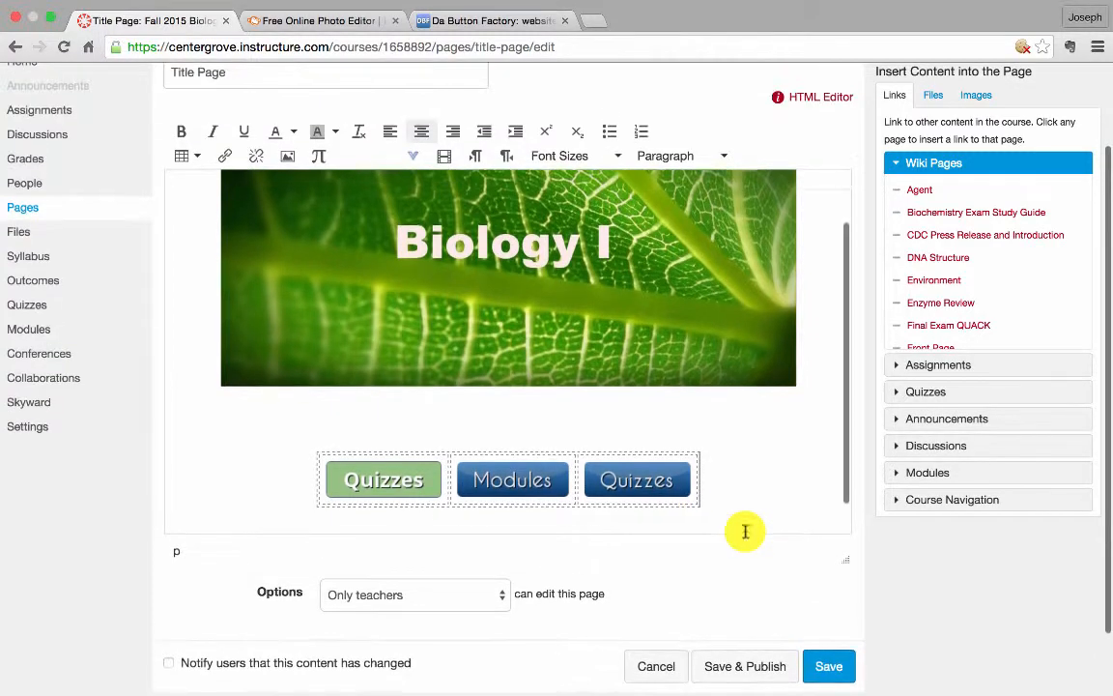
{"action": "scroll", "coordinate": [745, 531], "scroll_direction": "down", "scroll_amount": 1}
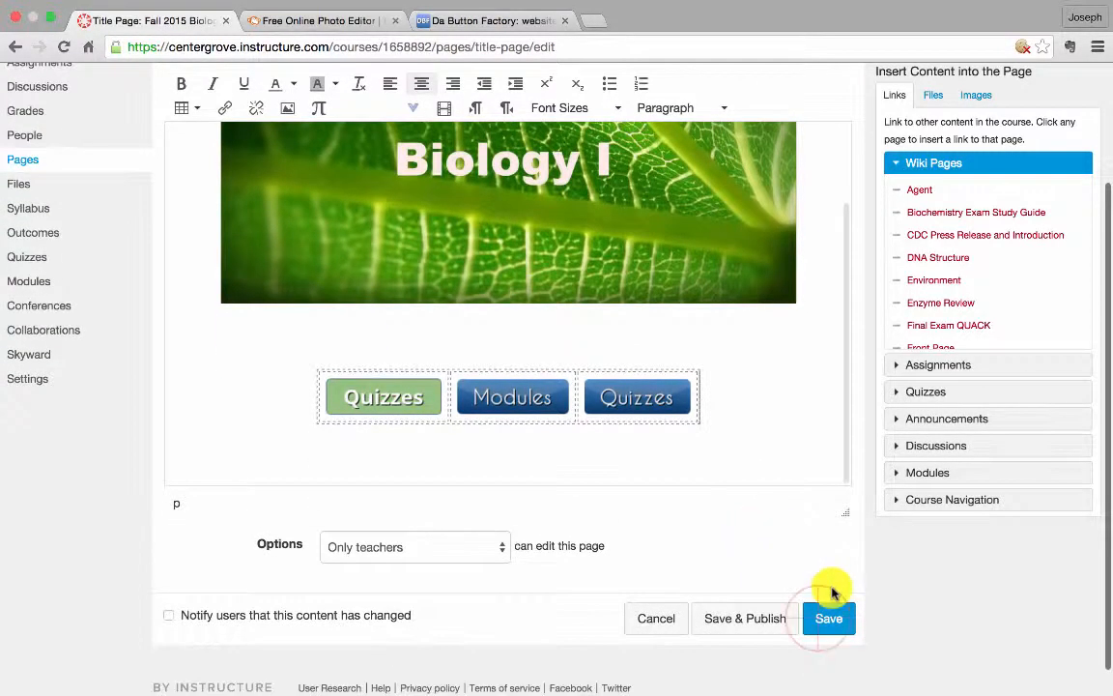
{"action": "left_click", "coordinate": [829, 618]}
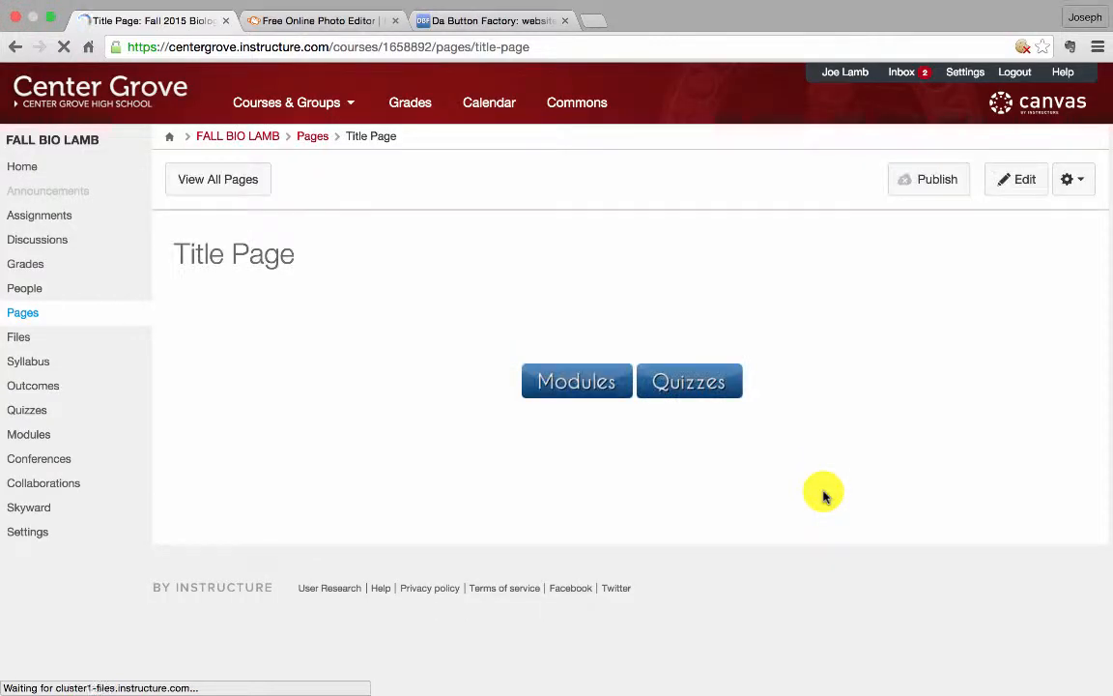
Publish the Title Page
{"action": "scroll", "coordinate": [819, 490], "scroll_direction": "down", "scroll_amount": 2}
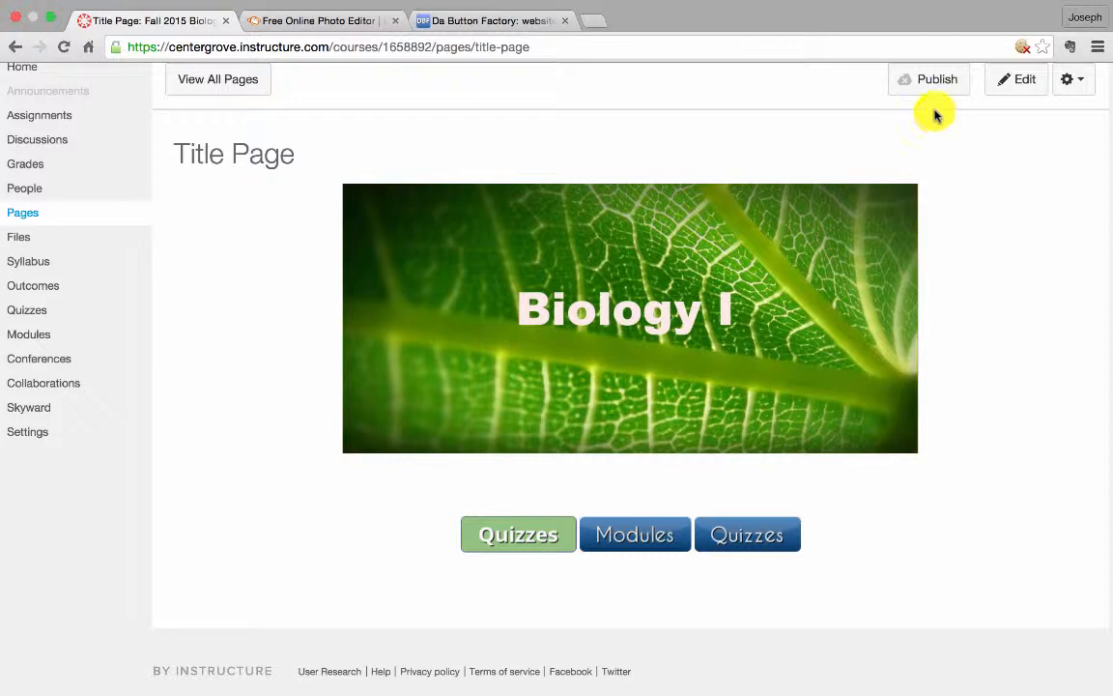
{"action": "left_click", "coordinate": [920, 84]}
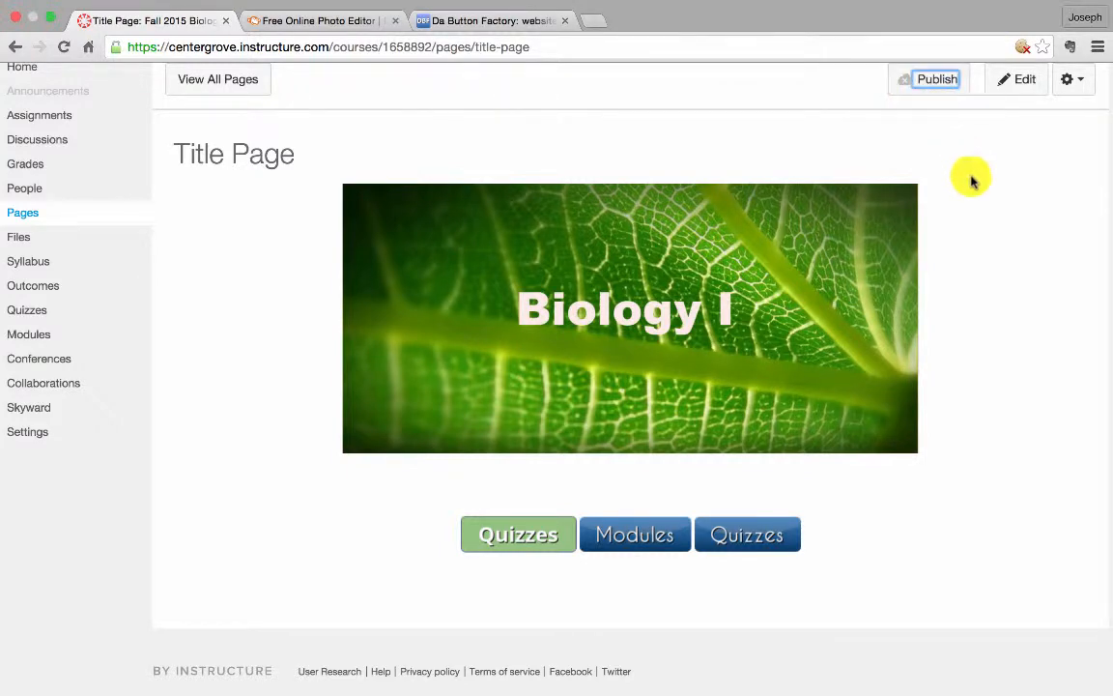
{"action": "scroll", "coordinate": [971, 180], "scroll_direction": "up", "scroll_amount": 2}
{"action": "left_click", "coordinate": [914, 161]}
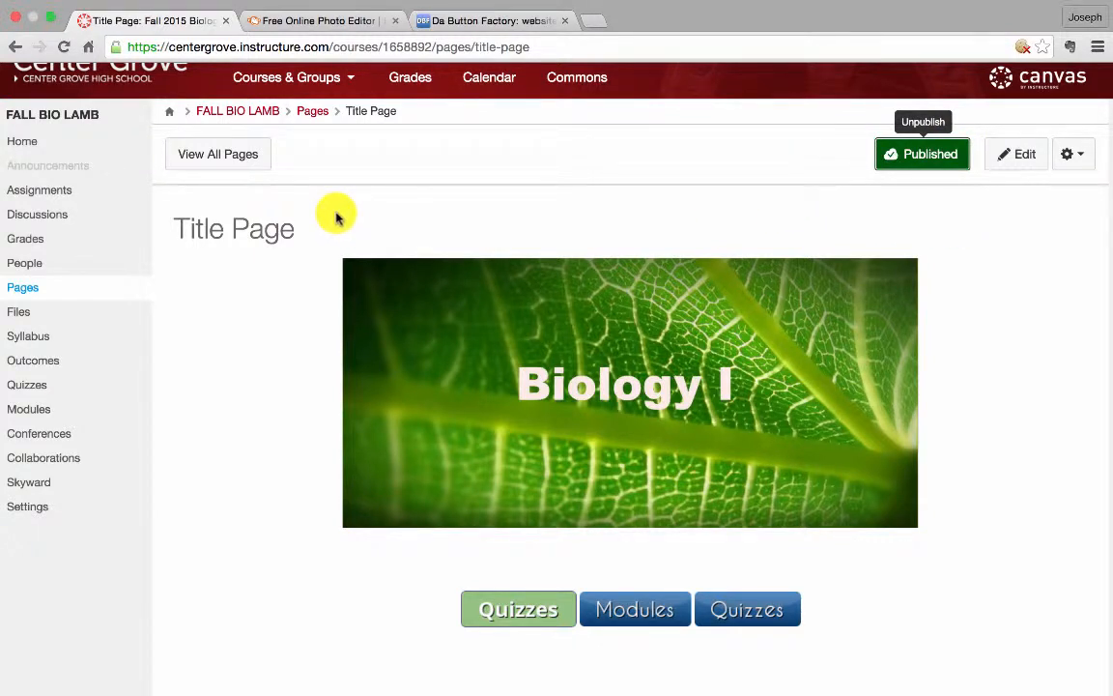
Set the Title Page as the course's front page from the list of all pages
{"action": "left_click", "coordinate": [235, 156]}
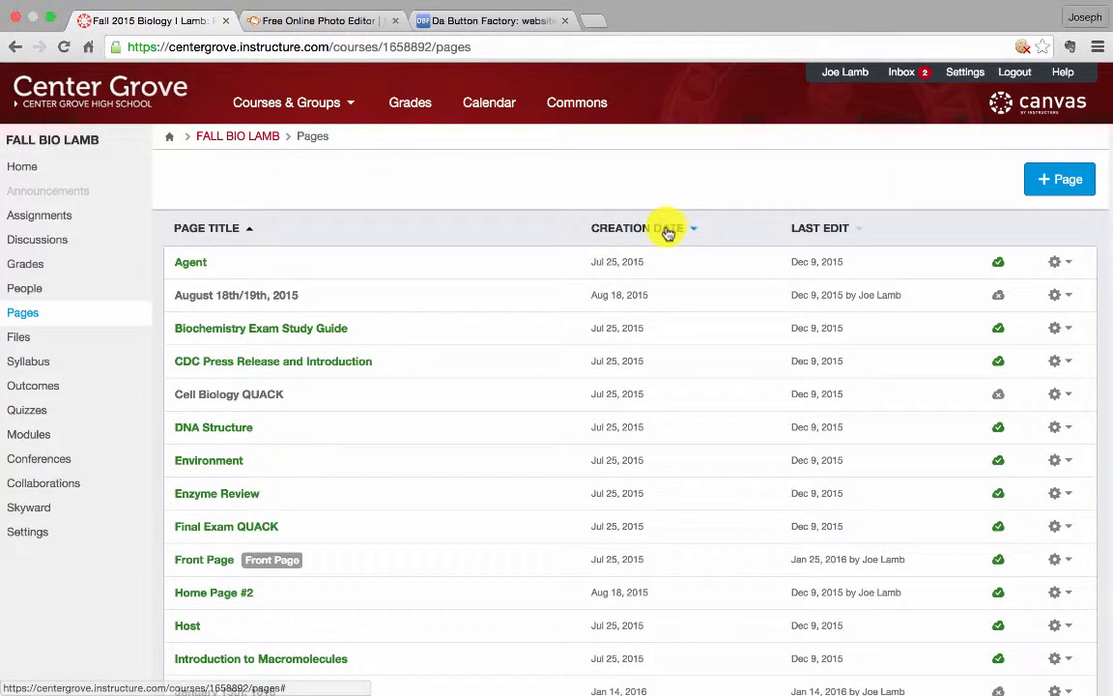
{"action": "scroll", "coordinate": [641, 294], "scroll_direction": "down", "scroll_amount": 5}
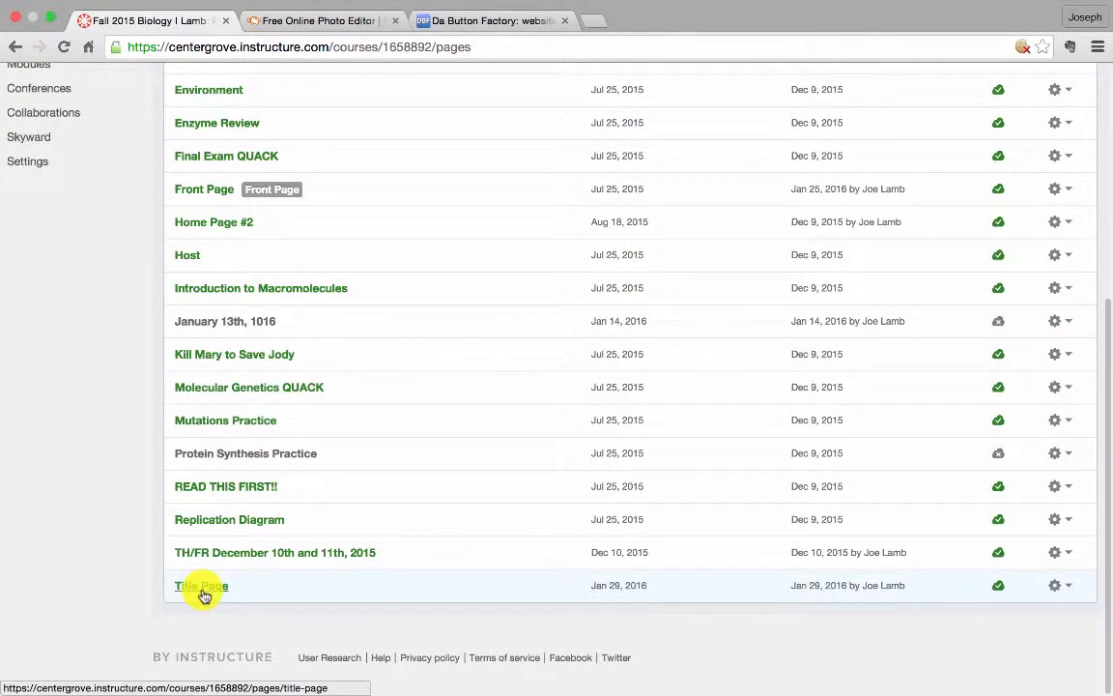
{"action": "left_click", "coordinate": [1066, 587]}
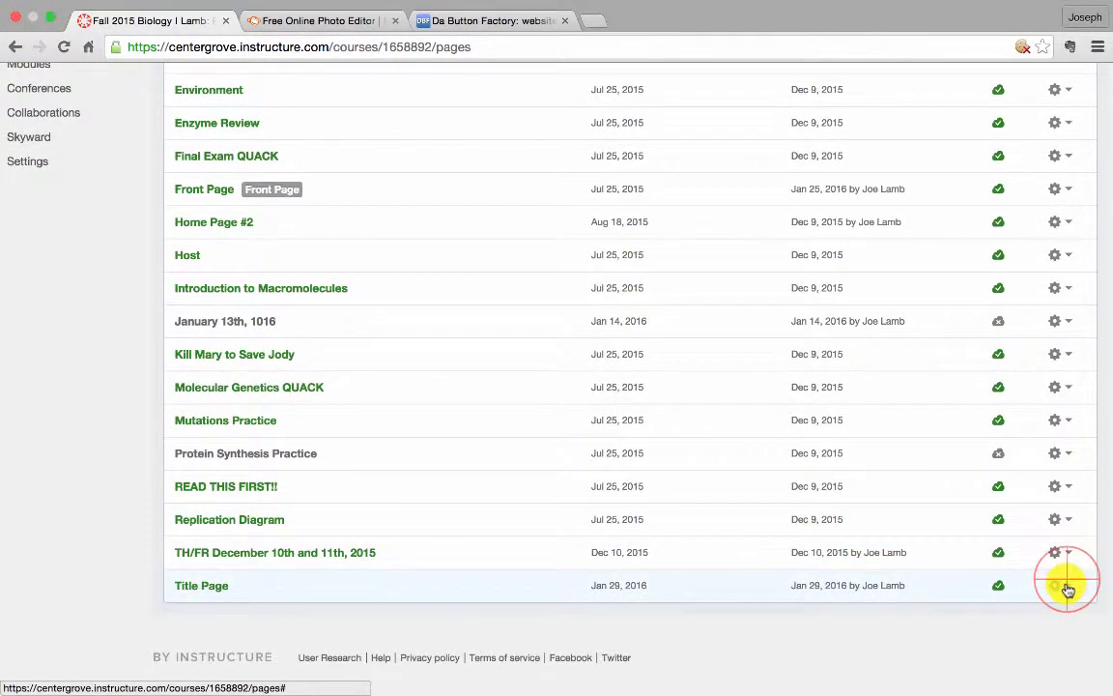
{"action": "left_click", "coordinate": [1045, 647]}
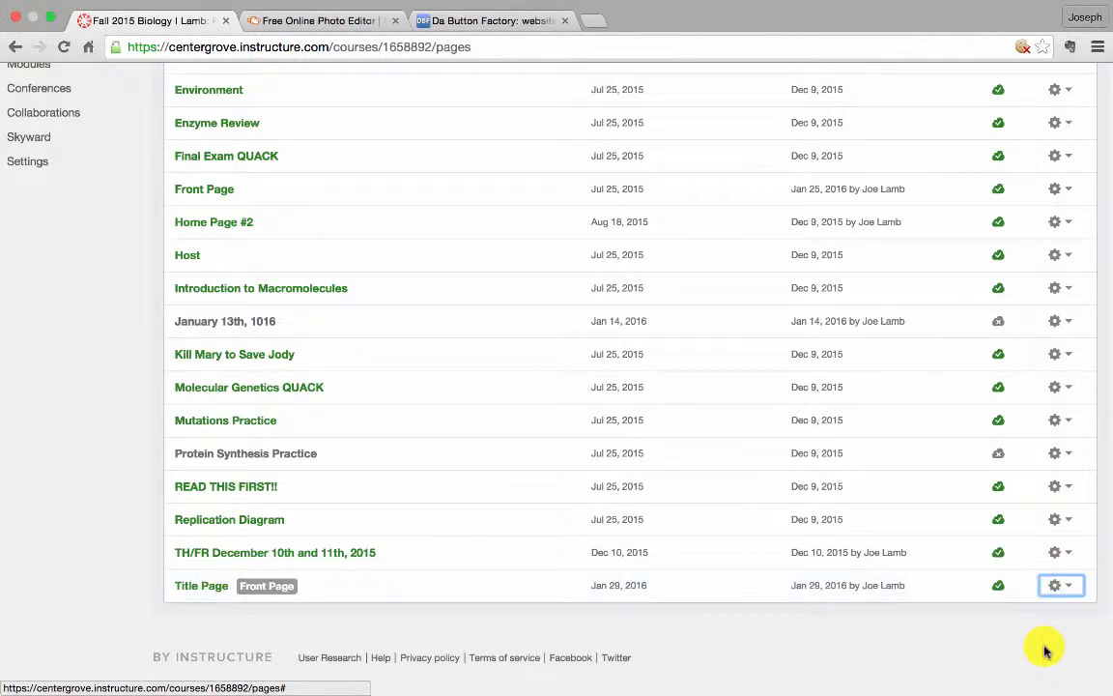
Set the course home page to display the Pages Front Page and save the choice
{"action": "scroll", "coordinate": [1046, 649], "scroll_direction": "up", "scroll_amount": 8}
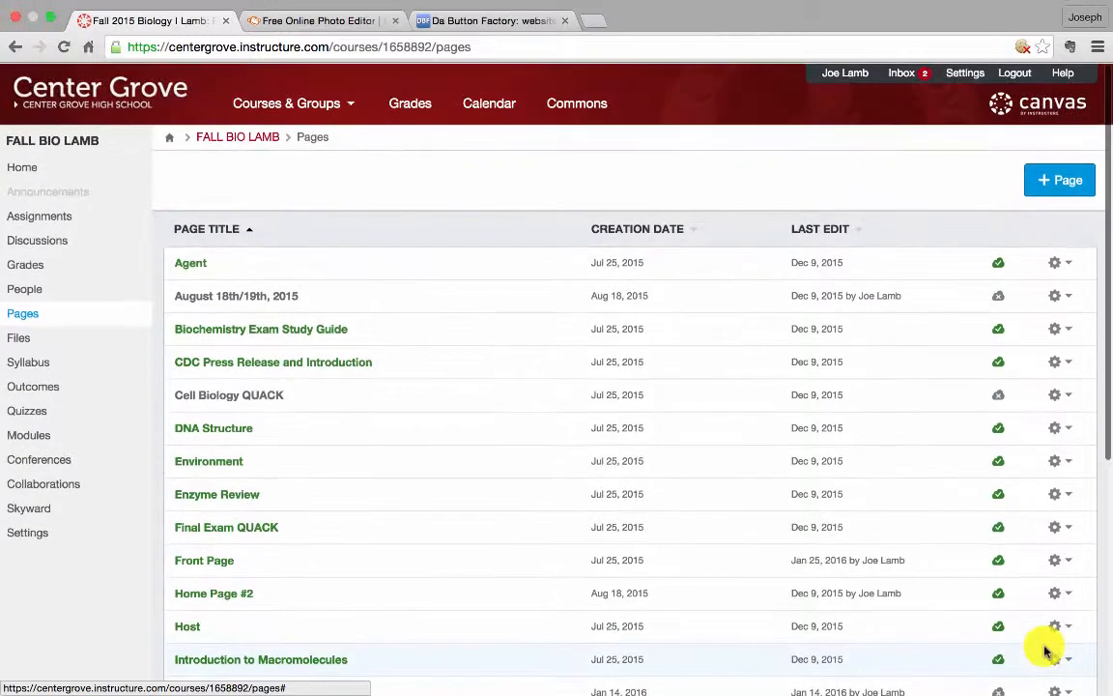
{"action": "left_click", "coordinate": [68, 169]}
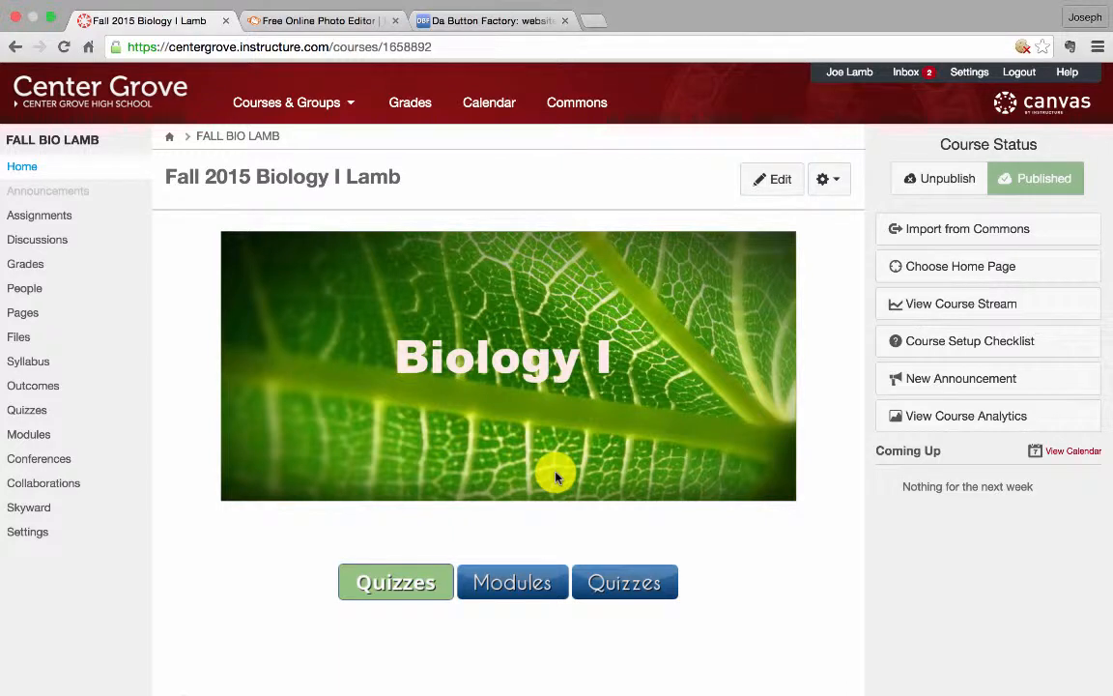
{"action": "left_click", "coordinate": [927, 276]}
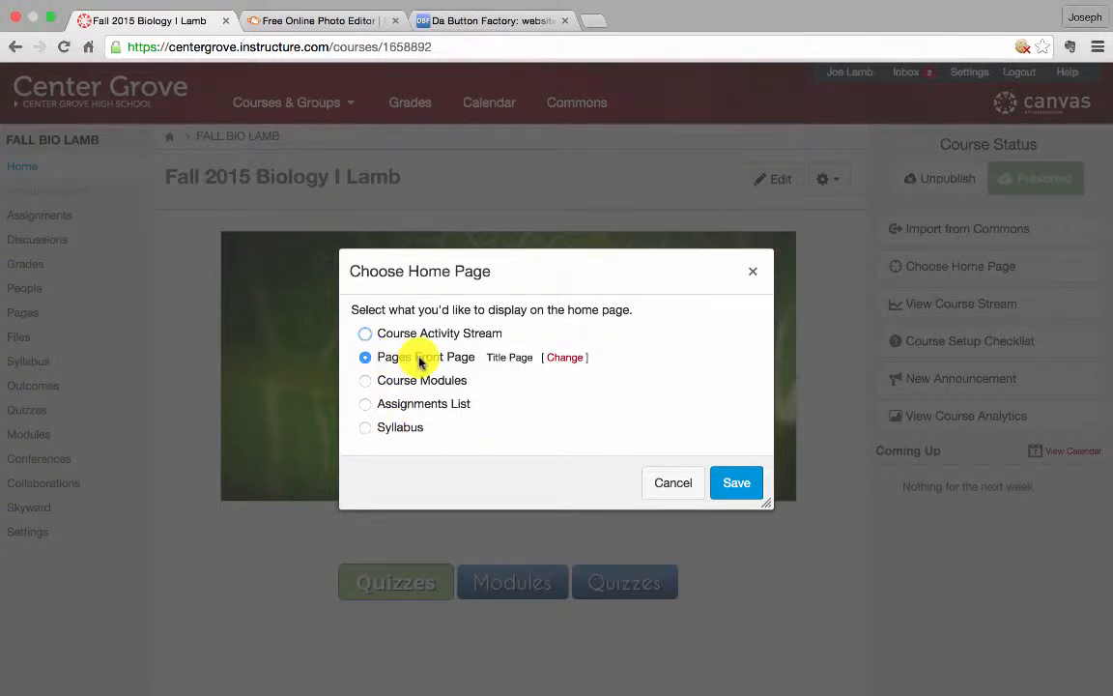
{"action": "left_click", "coordinate": [370, 381]}
{"action": "left_click", "coordinate": [369, 355]}
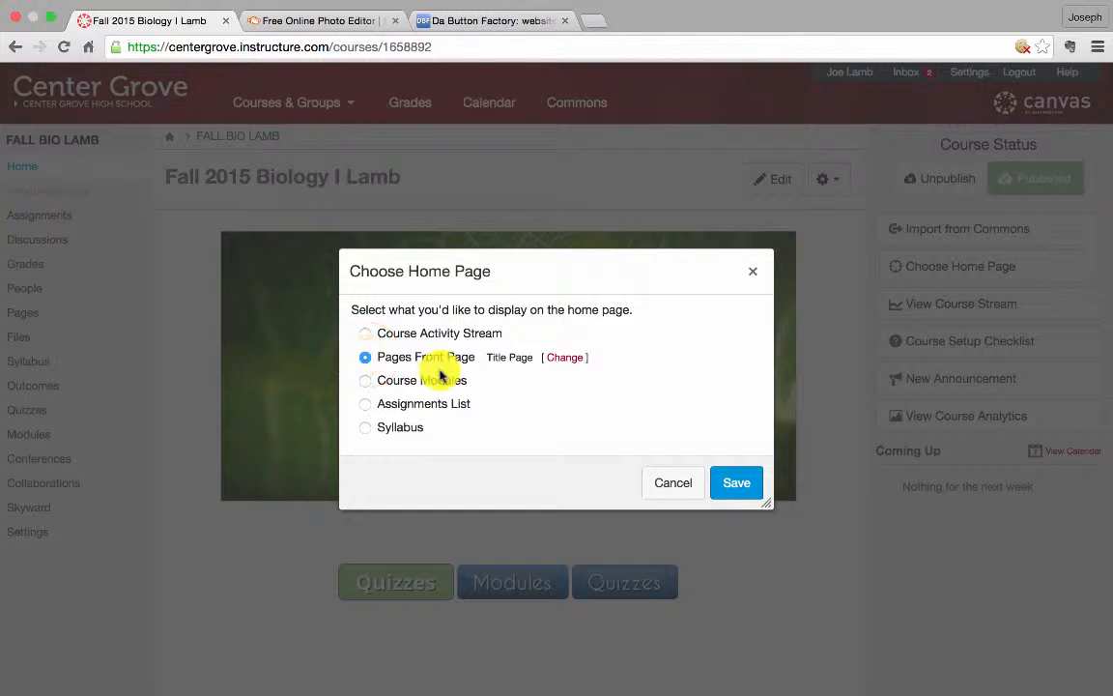
{"action": "left_click", "coordinate": [737, 486]}
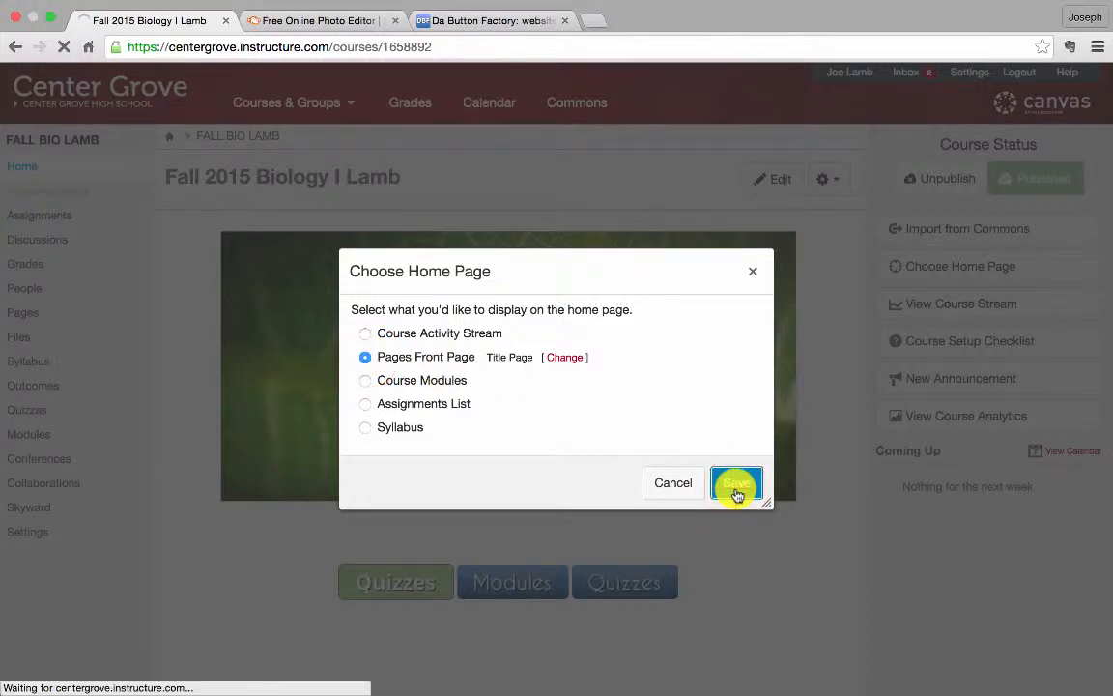